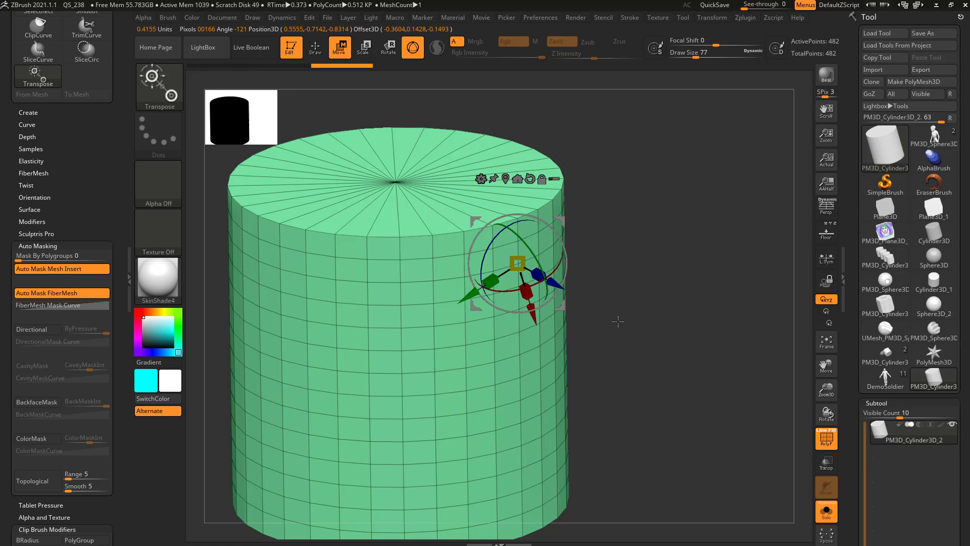
# Step: Toggle between the Gizmo 3D and the classic Transpose line, ending with the Transpose line active on the cylinder
pyautogui.press('y')
pyautogui.moveTo(622, 296); pyautogui.dragTo(525, 288)
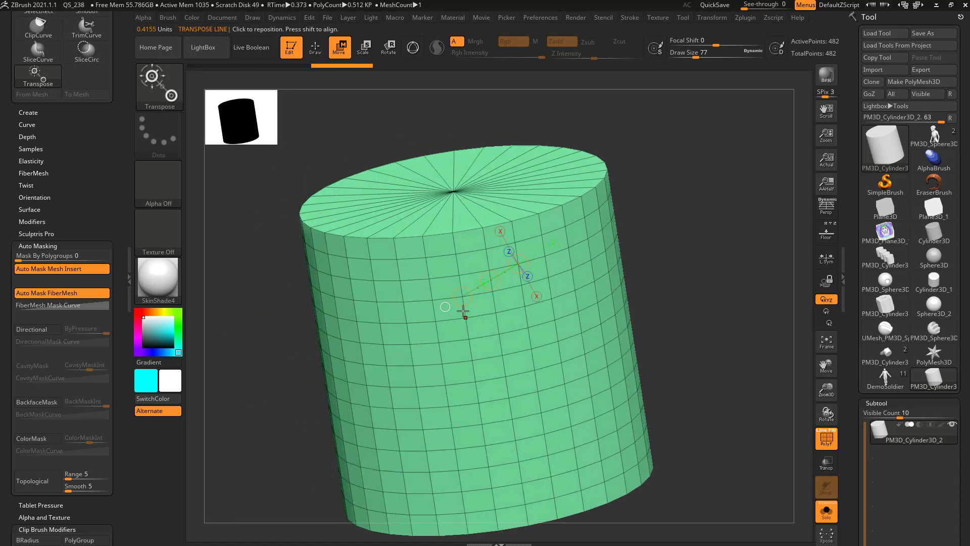
pyautogui.moveTo(463, 312); pyautogui.dragTo(479, 153)
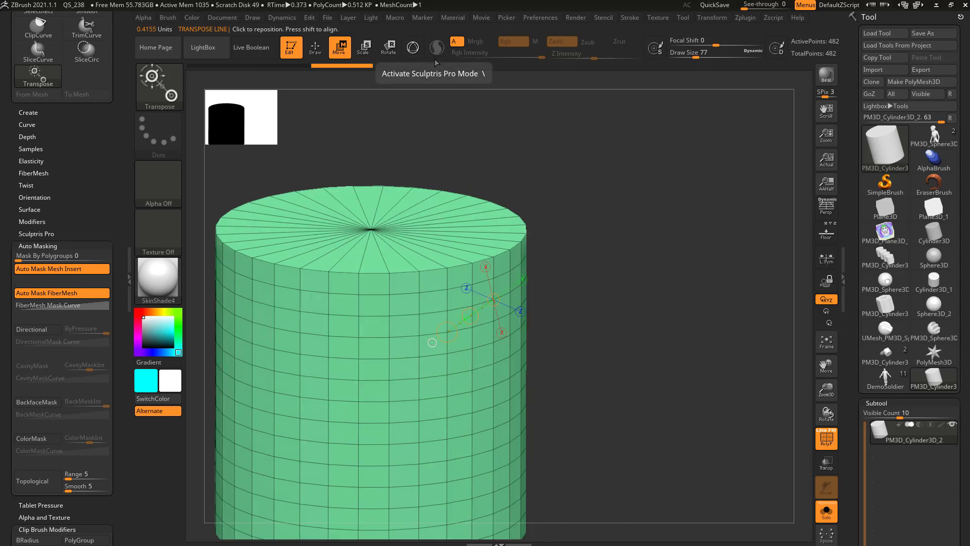
pyautogui.click(419, 52)
pyautogui.press('y')
pyautogui.press('y')
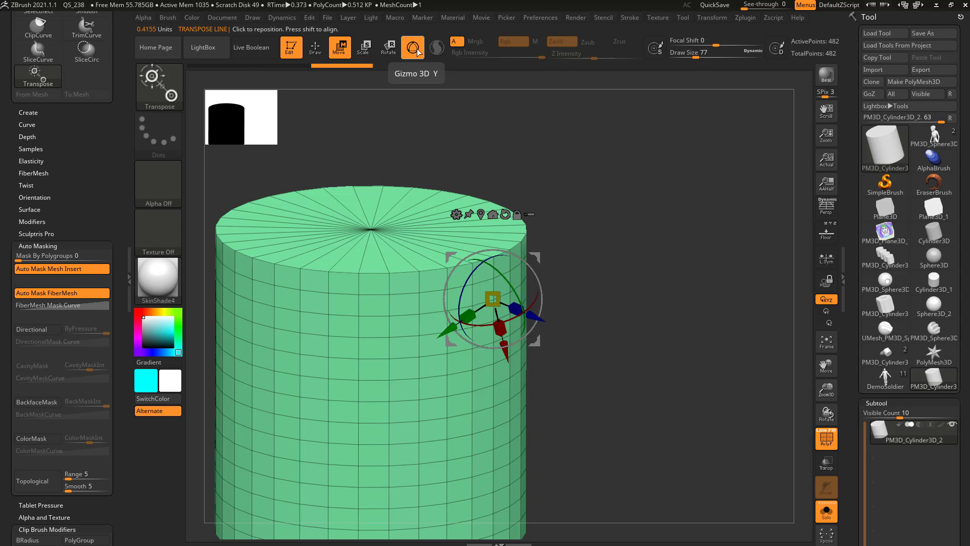
pyautogui.press('y')
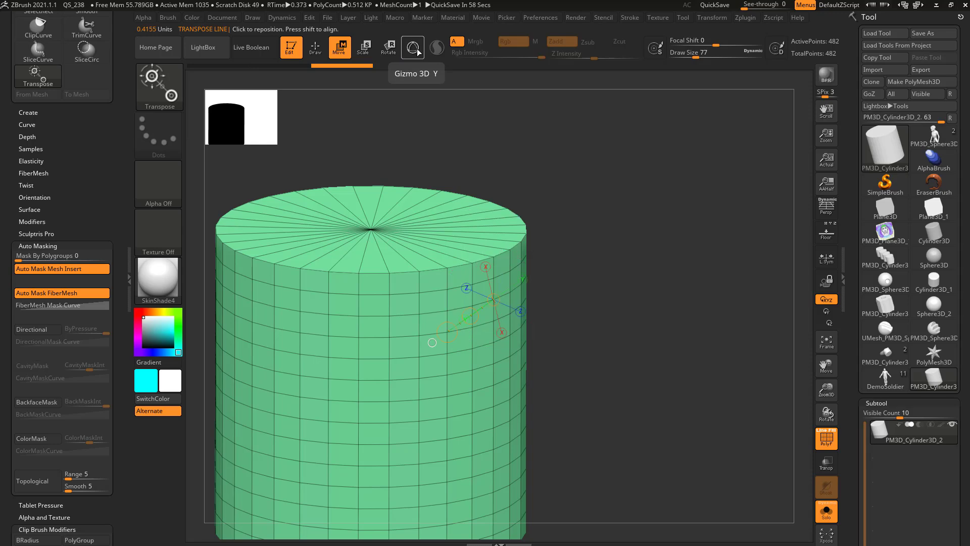
pyautogui.press('y')
pyautogui.click(418, 53)
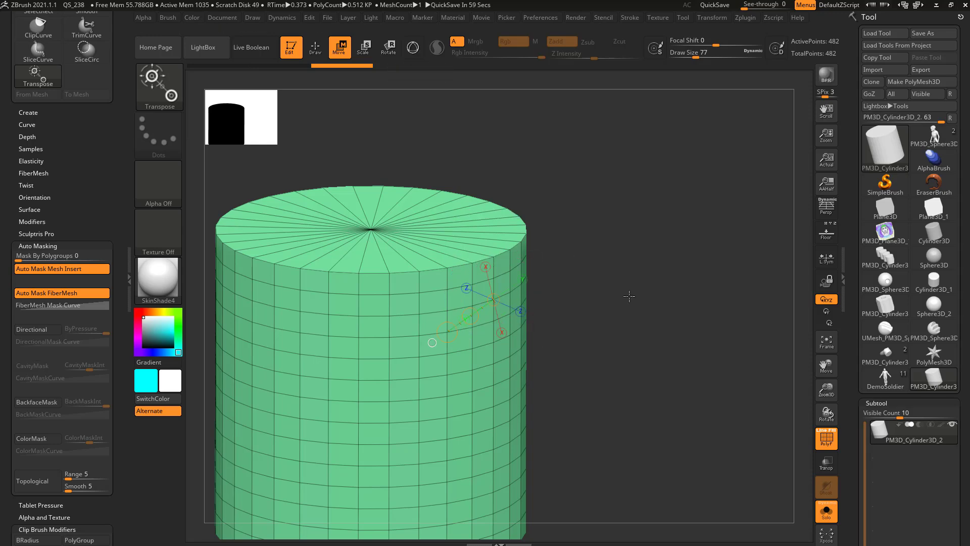
pyautogui.moveTo(628, 292)
pyautogui.mouseDown()
pyautogui.moveTo(658, 299)
pyautogui.moveTo(659, 316)
pyautogui.moveTo(620, 279)
pyautogui.moveTo(639, 298)
pyautogui.mouseUp()
pyautogui.moveTo(611, 240); pyautogui.dragTo(638, 275)
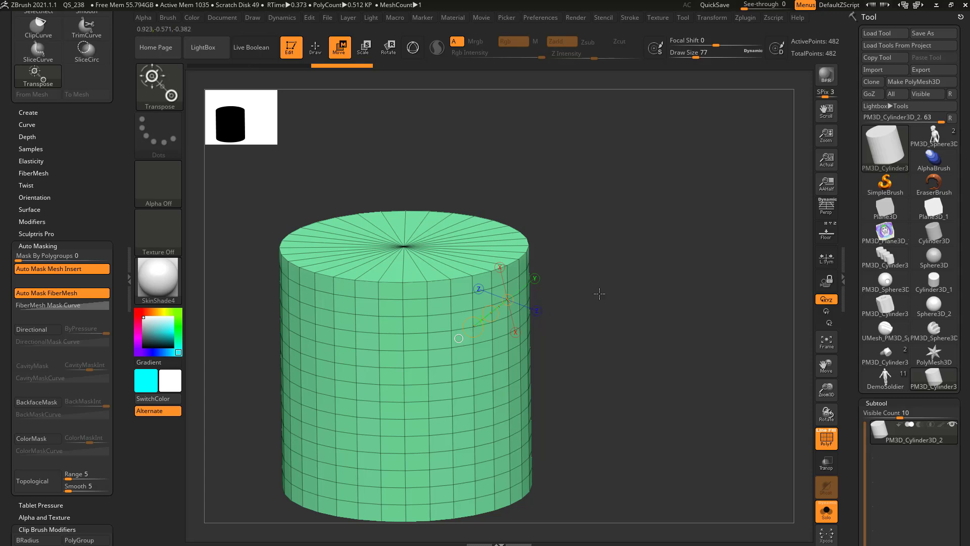
pyautogui.moveTo(599, 293); pyautogui.dragTo(597, 290)
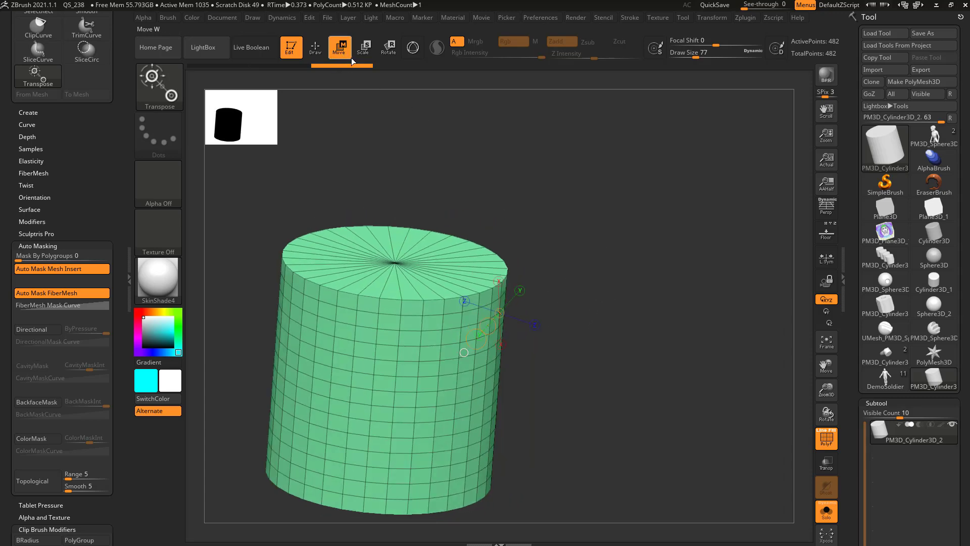
pyautogui.moveTo(577, 226); pyautogui.dragTo(588, 211)
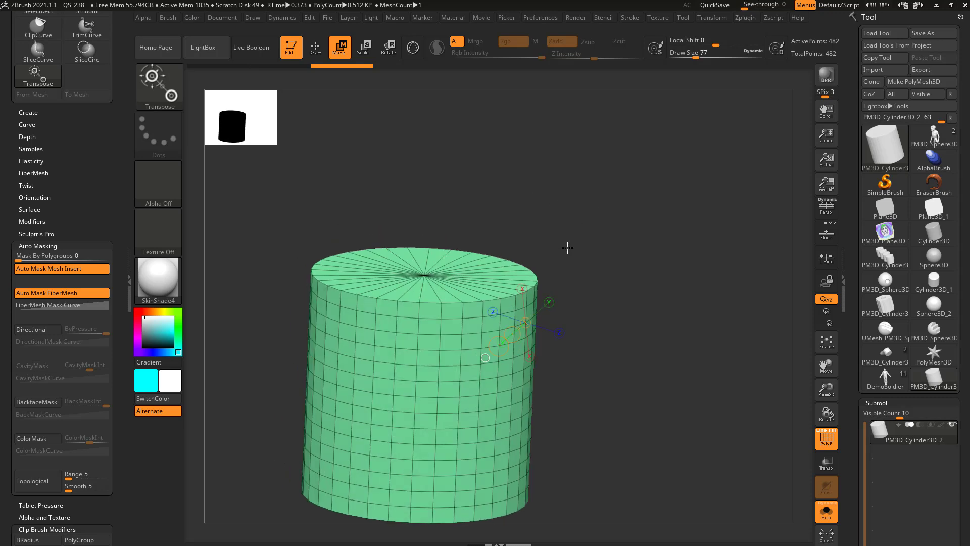
# Step: Try transforming the cylinder with the Gizmo 3D in Rotate mode, undo each change, and return to the Transpose line
pyautogui.press('y')
pyautogui.moveTo(636, 282); pyautogui.dragTo(534, 261)
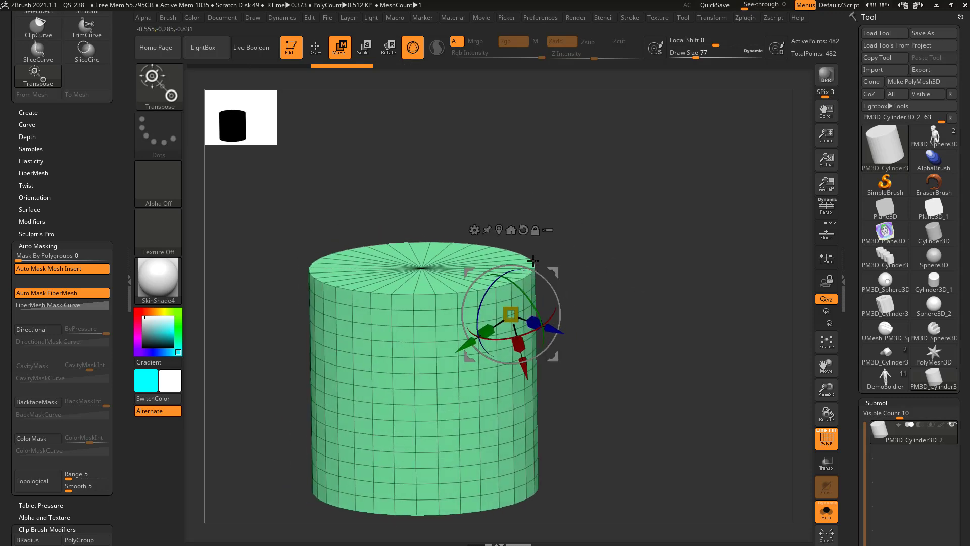
pyautogui.click(362, 48)
pyautogui.click(388, 48)
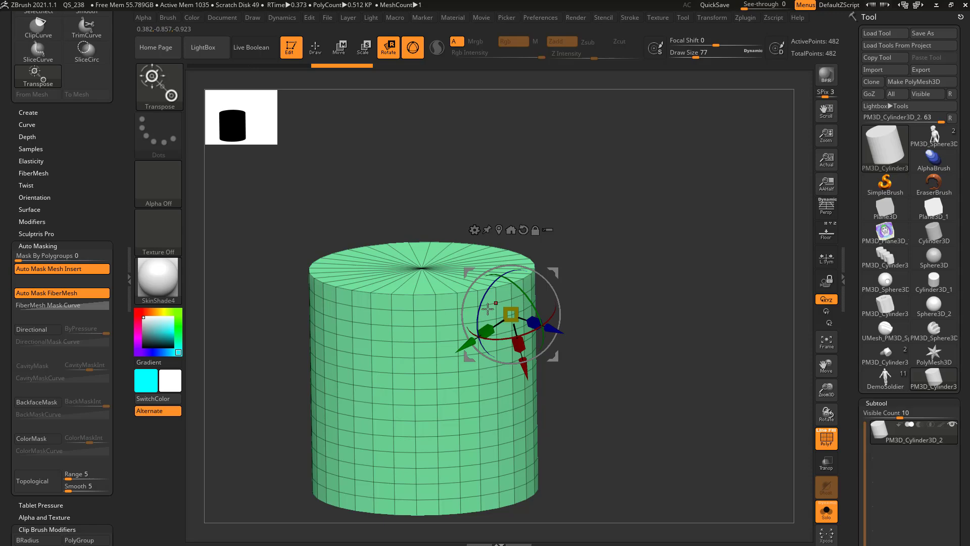
pyautogui.moveTo(483, 304); pyautogui.dragTo(441, 211)
pyautogui.hotkey('ctrl', 'z')
pyautogui.moveTo(551, 326); pyautogui.dragTo(554, 328)
pyautogui.hotkey('ctrl', 'z')
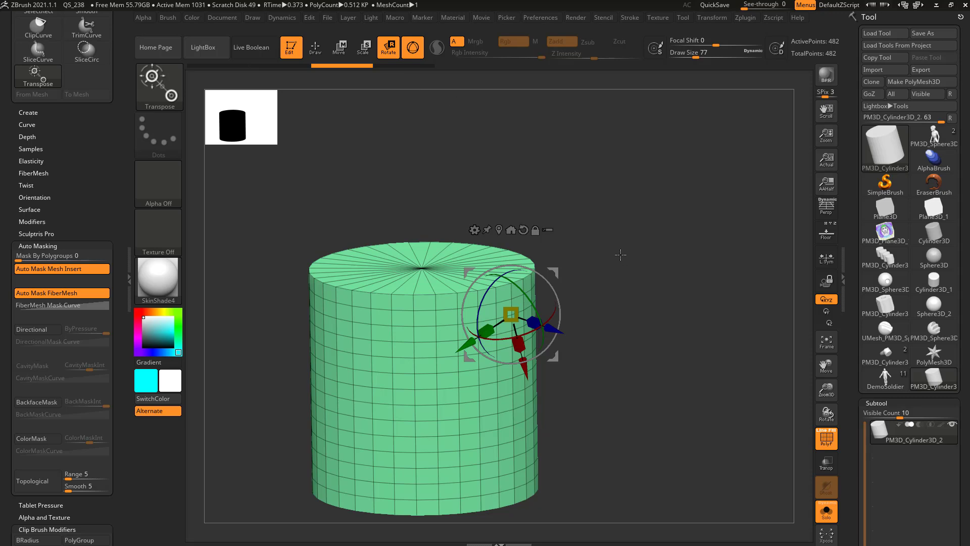
pyautogui.press('y')
# Step: Try rotating the cylinder with the Transpose line in Rotate mode and undo the rotation
pyautogui.keyDown('alt'); pyautogui.moveTo(603, 268); pyautogui.dragTo(557, 235); pyautogui.keyUp('alt')
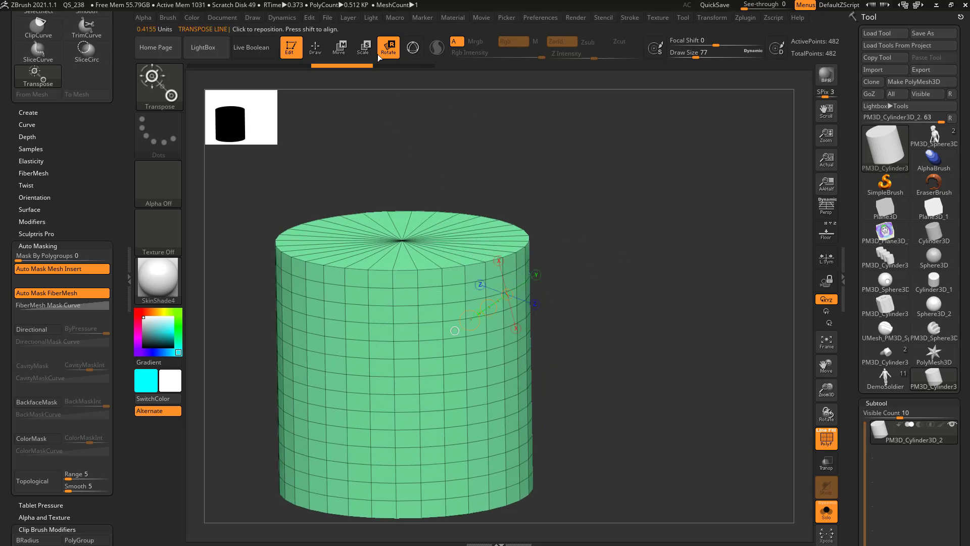
pyautogui.keyDown('alt'); pyautogui.moveTo(498, 147); pyautogui.dragTo(558, 215); pyautogui.keyUp('alt')
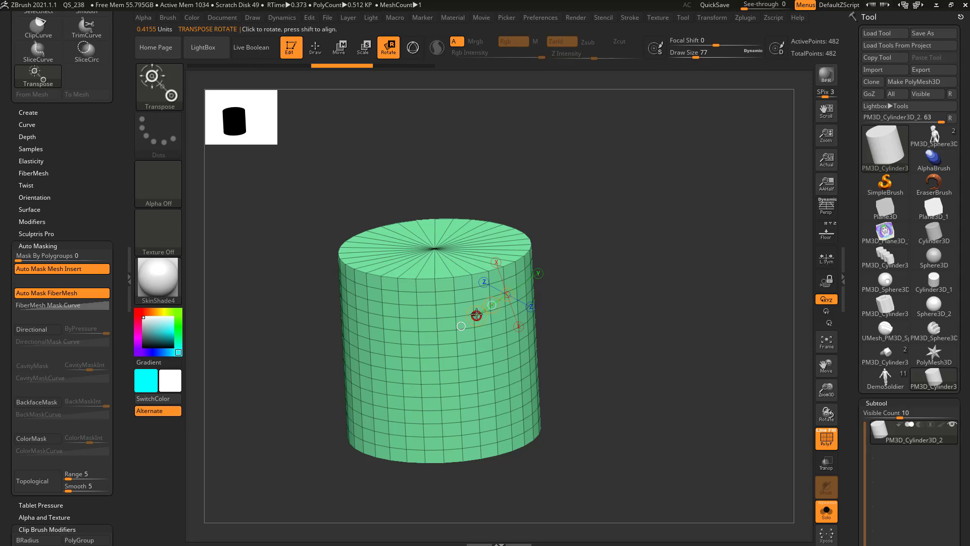
pyautogui.moveTo(477, 314); pyautogui.dragTo(476, 318)
pyautogui.hotkey('ctrl', 'z')
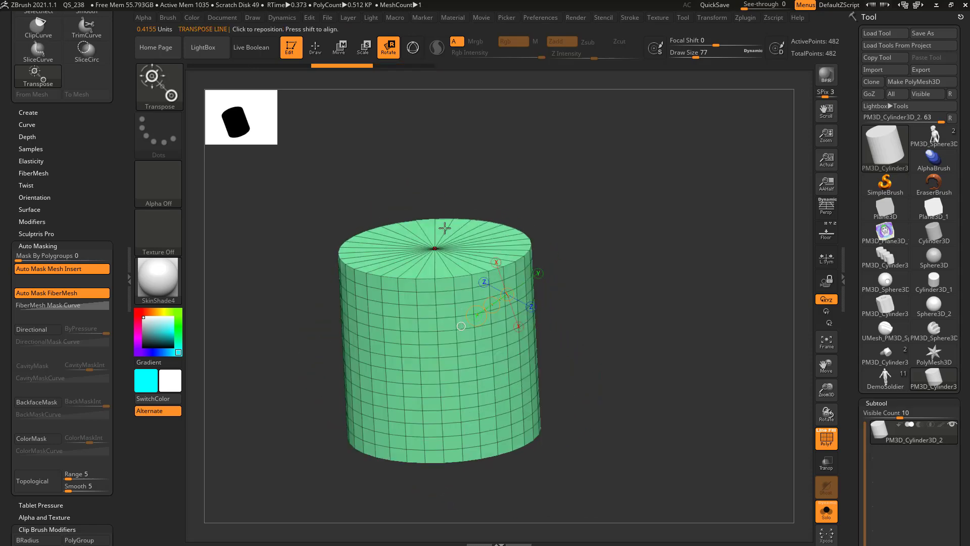
# Step: Try scaling the cylinder with the Transpose line in Scale mode and undo the changes
pyautogui.click(366, 49)
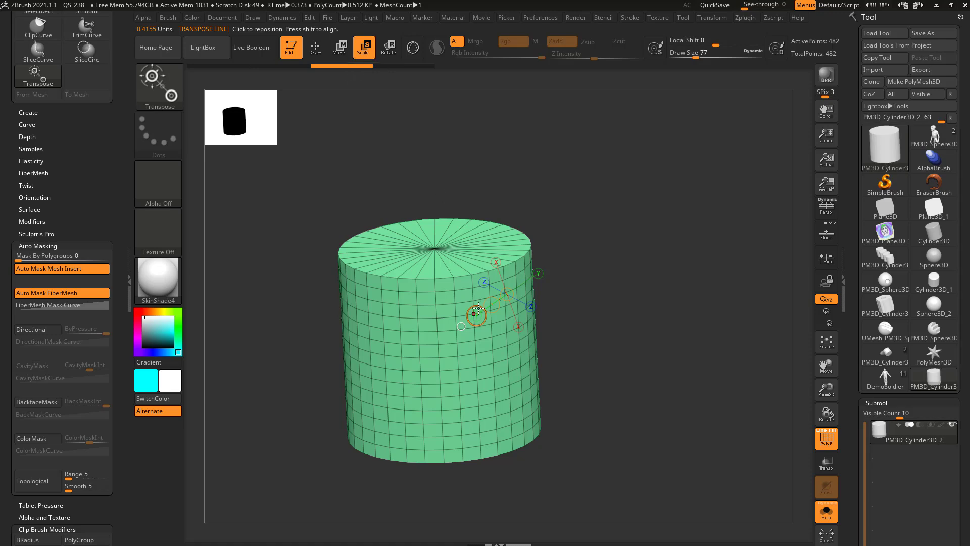
pyautogui.moveTo(476, 315)
pyautogui.mouseDown()
pyautogui.moveTo(461, 327)
pyautogui.moveTo(474, 315)
pyautogui.mouseUp()
pyautogui.hotkey('ctrl', 'z')
pyautogui.hotkey('ctrl', 'z')
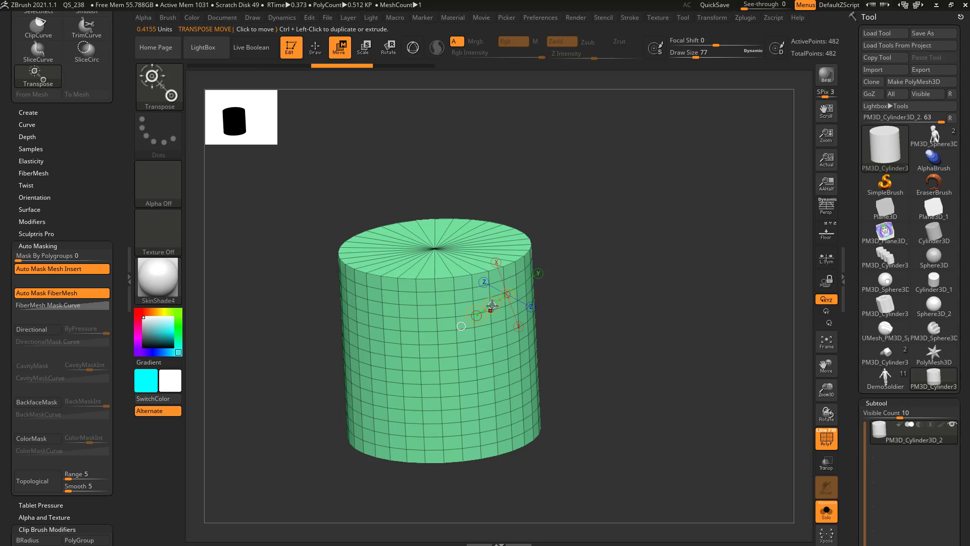
# Step: Try moving the cylinder by the Transpose line's middle circle in Move mode and undo the trial changes
pyautogui.moveTo(491, 305); pyautogui.dragTo(507, 325)
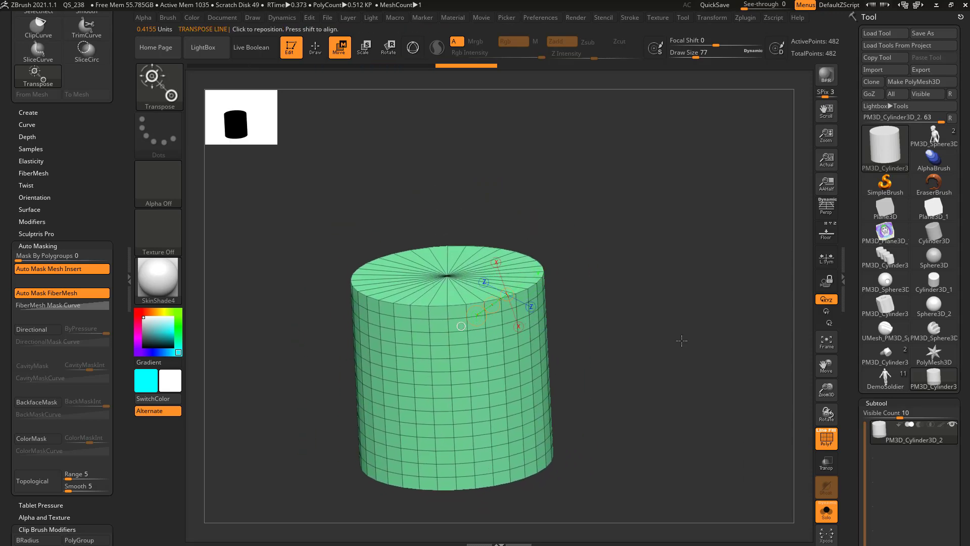
pyautogui.keyDown('alt'); pyautogui.moveTo(632, 307); pyautogui.dragTo(617, 325); pyautogui.keyUp('alt')
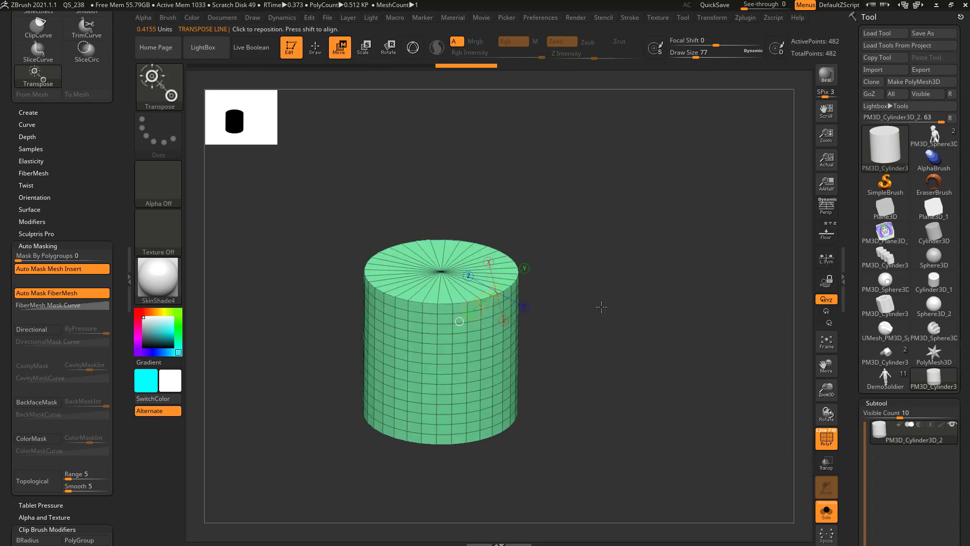
pyautogui.hotkey('ctrl', 'z')
pyautogui.hotkey('ctrl', 'z')
pyautogui.hotkey('ctrl', 'z')
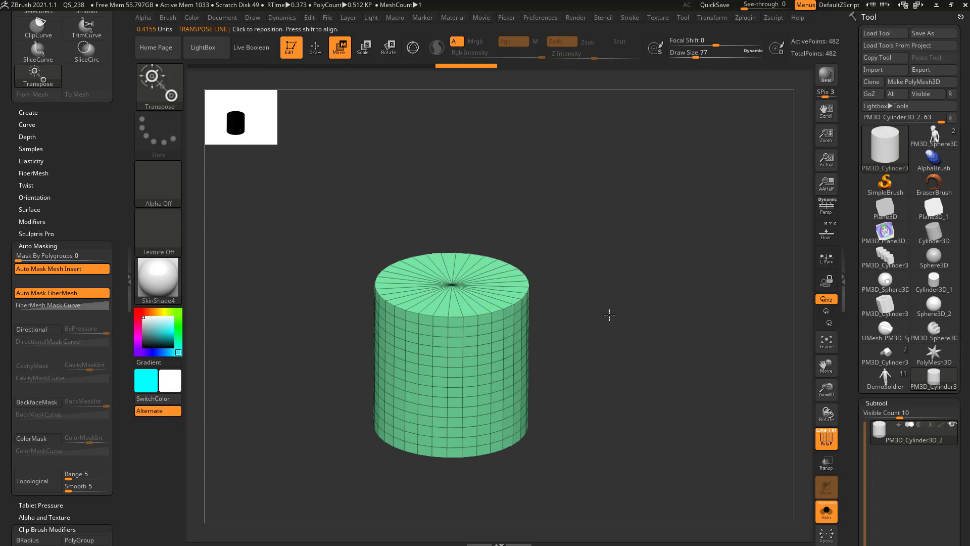
# Step: Align the Transpose line perpendicular to the surface at the cap's centre and at several points on the cylinder's side
pyautogui.keyDown('alt'); pyautogui.moveTo(609, 315); pyautogui.dragTo(634, 332); pyautogui.keyUp('alt')
pyautogui.click(463, 290)
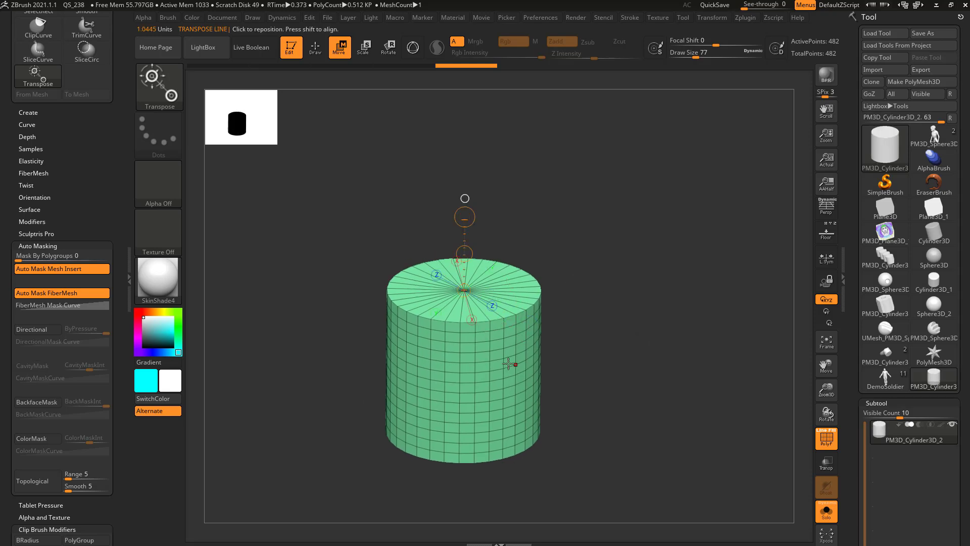
pyautogui.click(400, 304)
pyautogui.click(501, 359)
pyautogui.click(517, 325)
pyautogui.click(435, 350)
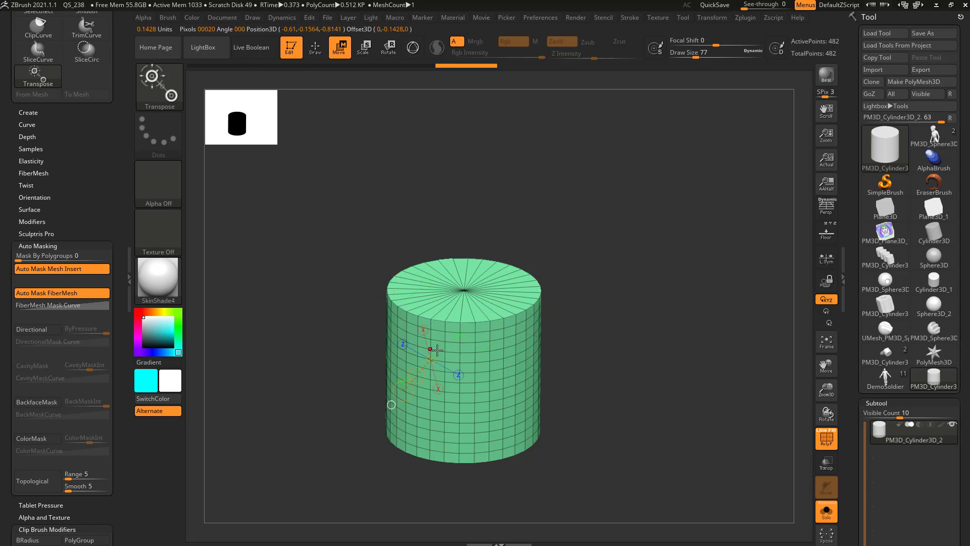
pyautogui.moveTo(604, 323)
pyautogui.mouseDown()
pyautogui.moveTo(576, 342)
pyautogui.moveTo(634, 335)
pyautogui.moveTo(647, 308)
pyautogui.moveTo(609, 341)
pyautogui.mouseUp()
pyautogui.click(512, 354)
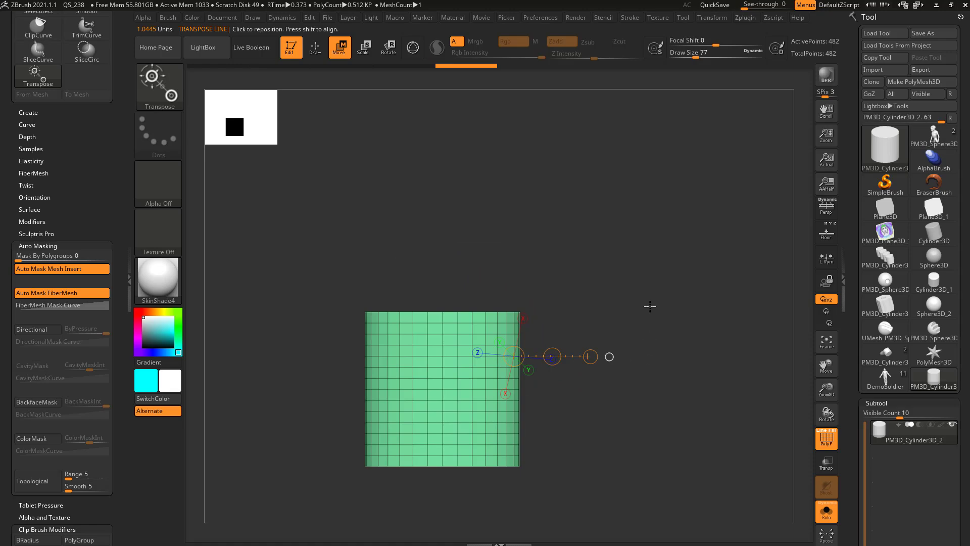
pyautogui.moveTo(650, 306); pyautogui.dragTo(539, 319)
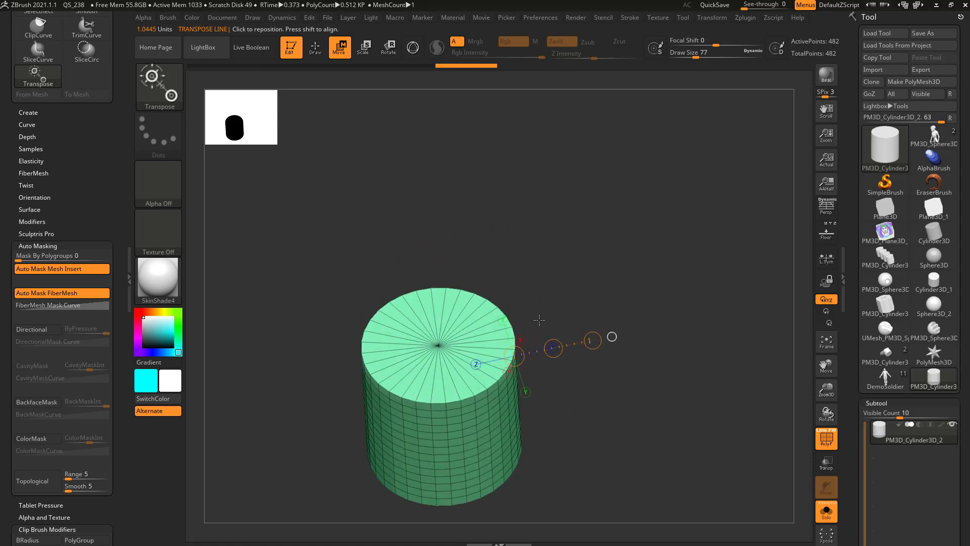
# Step: Place the Transpose line upright on the cap's centre, then outward from the cylinder's side at the upper rim
pyautogui.click(440, 344)
pyautogui.moveTo(596, 365); pyautogui.dragTo(443, 375)
pyautogui.moveTo(534, 265); pyautogui.dragTo(593, 308)
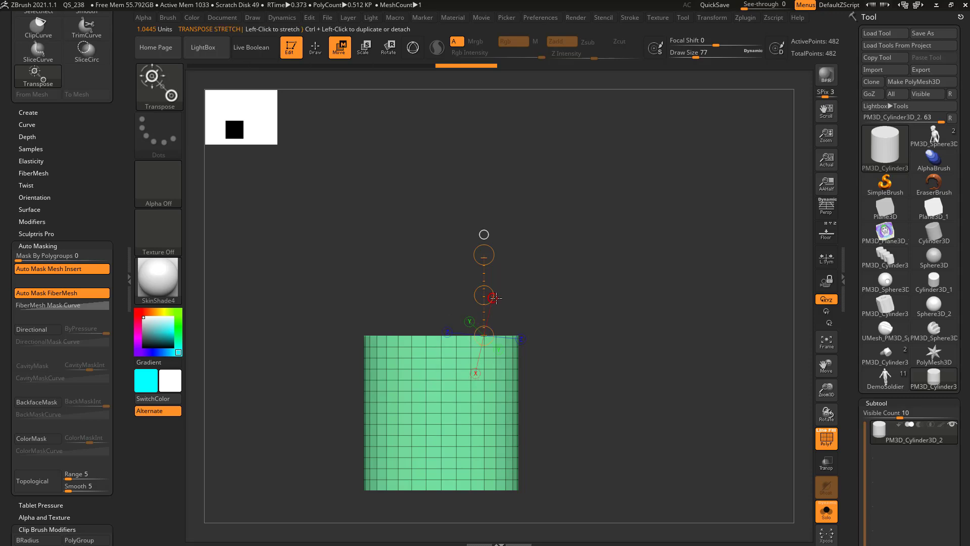
pyautogui.click(521, 339)
pyautogui.moveTo(549, 297); pyautogui.dragTo(560, 338)
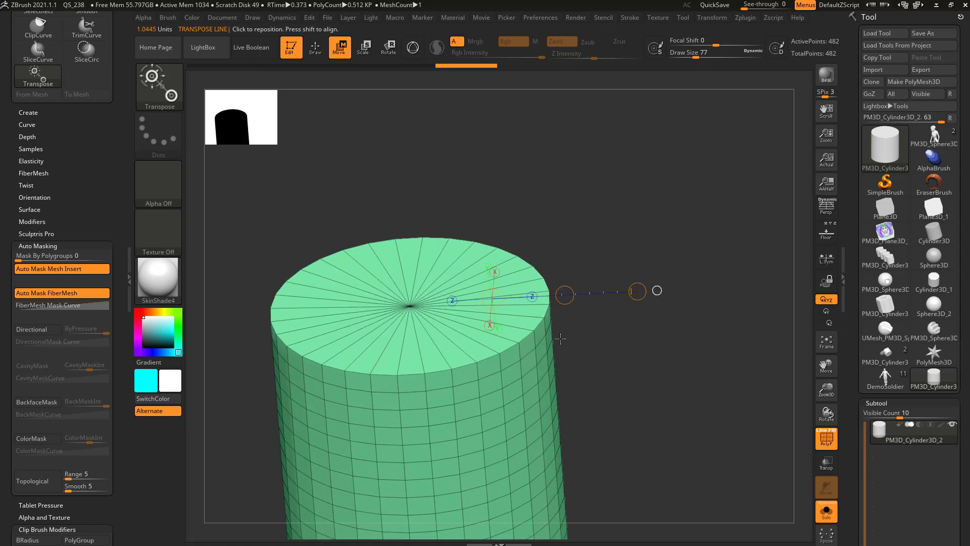
# Step: Draw a Transpose line 1 unit long from the cap's centre to its rim and check it in front and top views
pyautogui.click(409, 305)
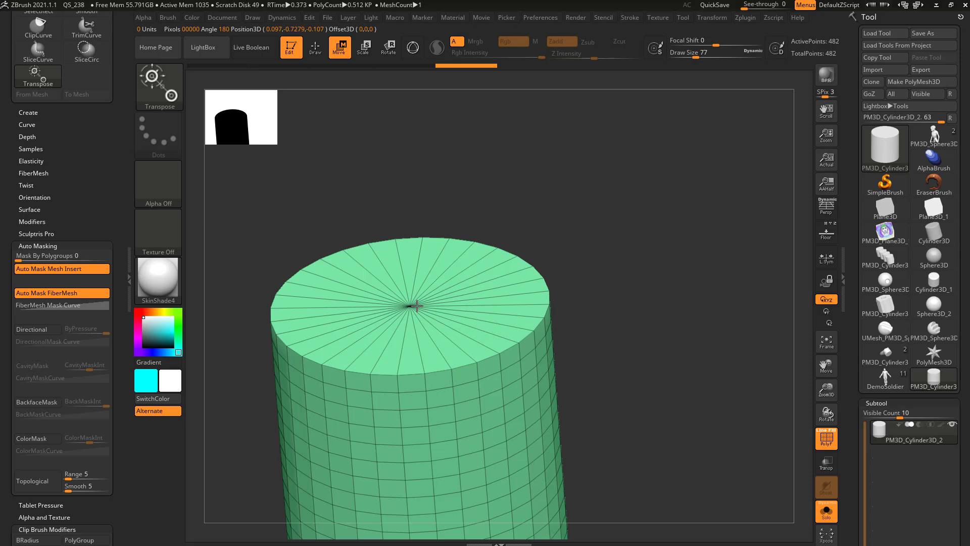
pyautogui.moveTo(416, 306); pyautogui.dragTo(541, 317)
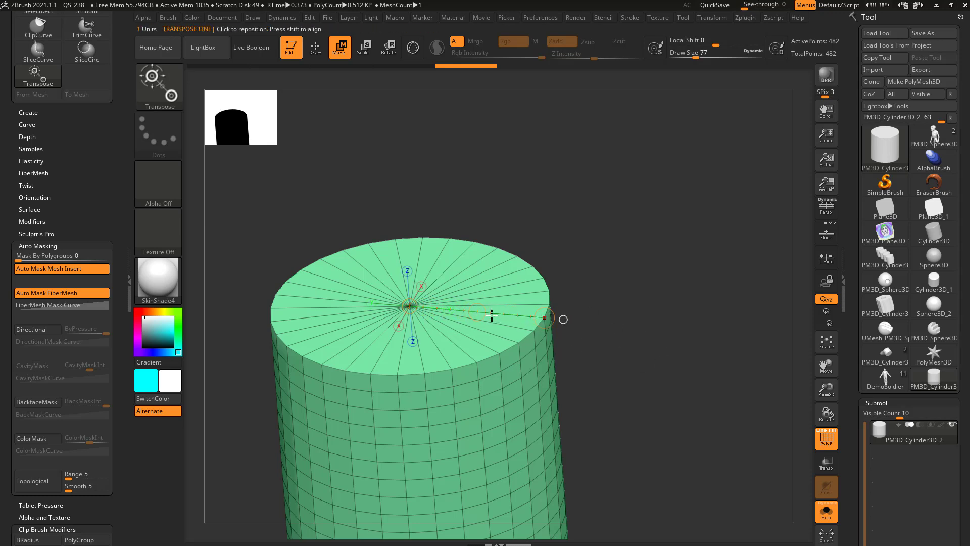
pyautogui.keyDown('shift'); pyautogui.moveTo(590, 289); pyautogui.dragTo(638, 288); pyautogui.keyUp('shift')
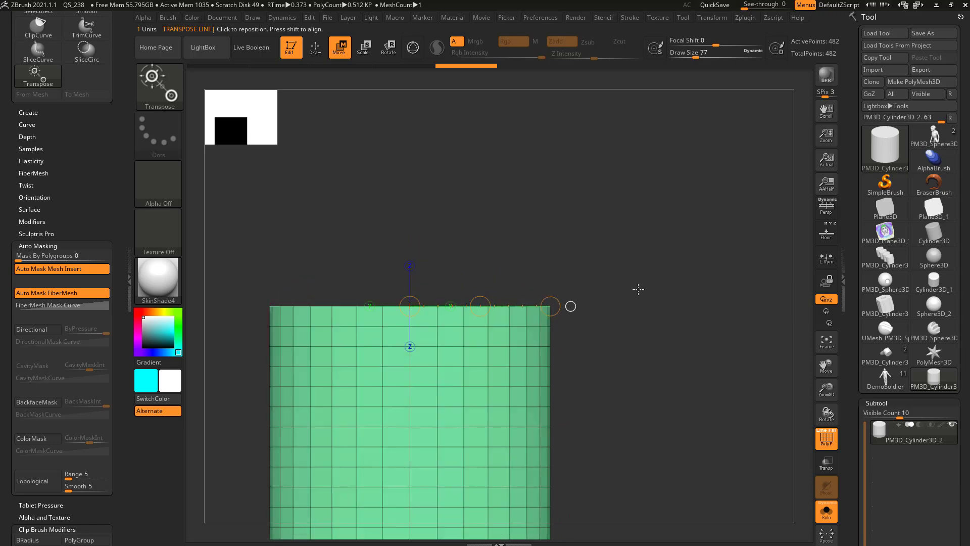
pyautogui.keyDown('shift'); pyautogui.moveTo(407, 267); pyautogui.dragTo(381, 309); pyautogui.keyUp('shift')
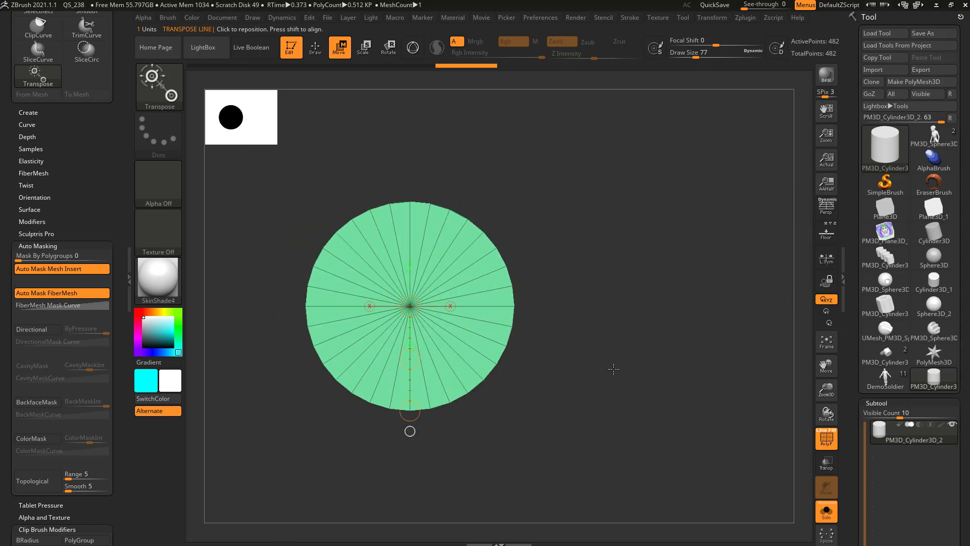
pyautogui.moveTo(613, 370); pyautogui.dragTo(613, 337)
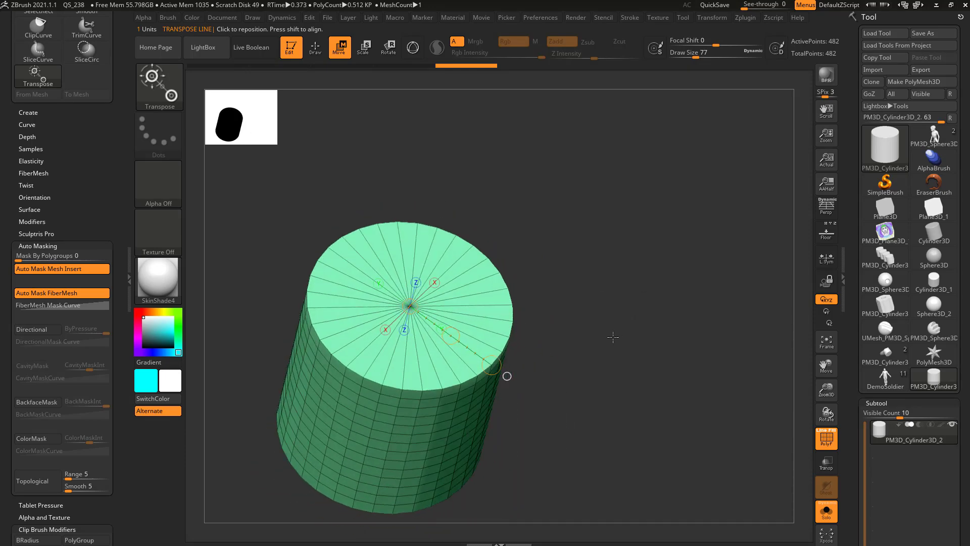
# Step: Try moving the cylinder with the Transpose line standing upright on the cap's centre and undo the move
pyautogui.moveTo(458, 272)
pyautogui.mouseDown(button='right')
pyautogui.moveTo(420, 260)
pyautogui.moveTo(467, 275)
pyautogui.mouseUp(button='right')
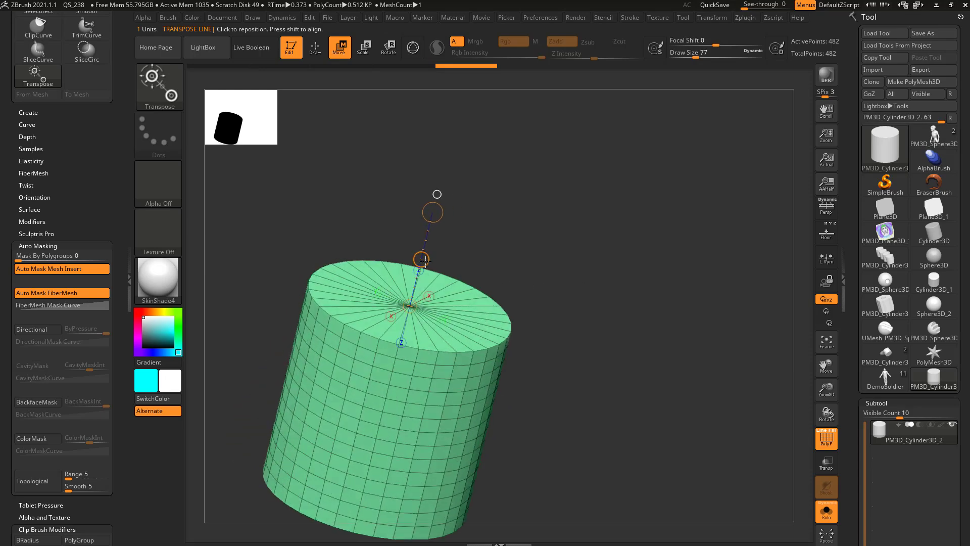
pyautogui.moveTo(422, 259)
pyautogui.mouseDown()
pyautogui.moveTo(427, 251)
pyautogui.moveTo(427, 278)
pyautogui.moveTo(437, 267)
pyautogui.mouseUp()
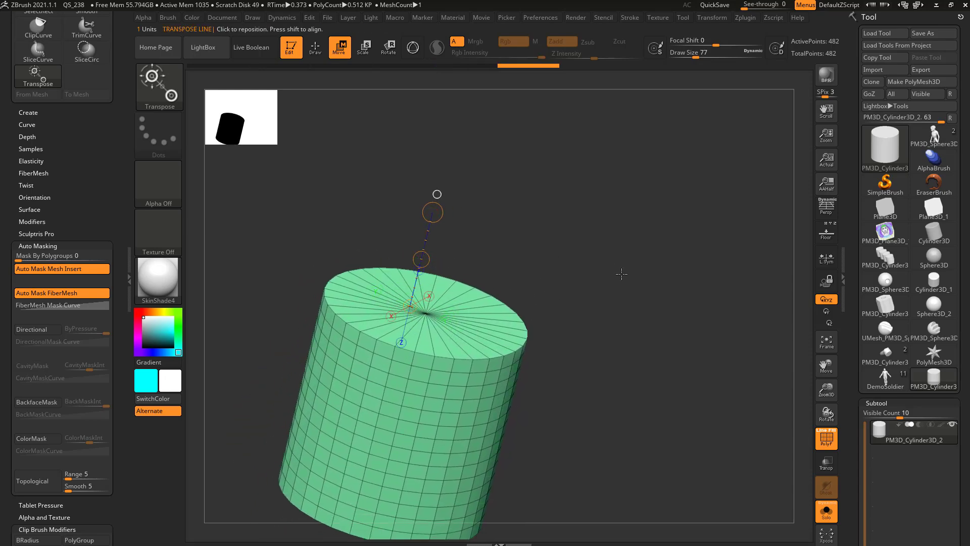
pyautogui.hotkey('ctrl', 'z')
# Step: Draw a Transpose line about 0.81 units long on the cylinder's side near the base
pyautogui.moveTo(586, 277)
pyautogui.keyDown('ctrl'); pyautogui.mouseDown(button='right')
pyautogui.moveTo(577, 254)
pyautogui.moveTo(572, 265)
pyautogui.moveTo(582, 277)
pyautogui.moveTo(598, 275)
pyautogui.mouseUp(button='right'); pyautogui.keyUp('ctrl')
pyautogui.click(336, 432)
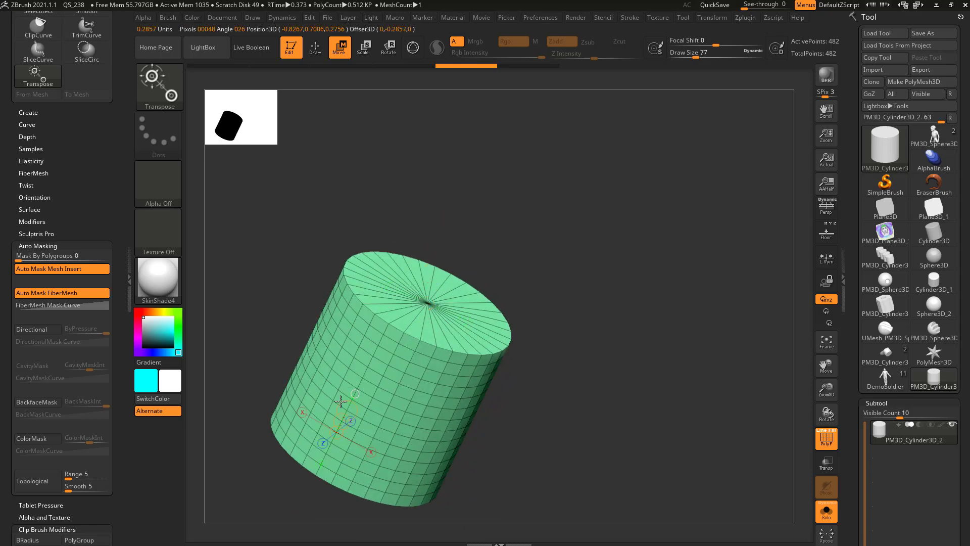
pyautogui.moveTo(345, 426); pyautogui.dragTo(366, 416)
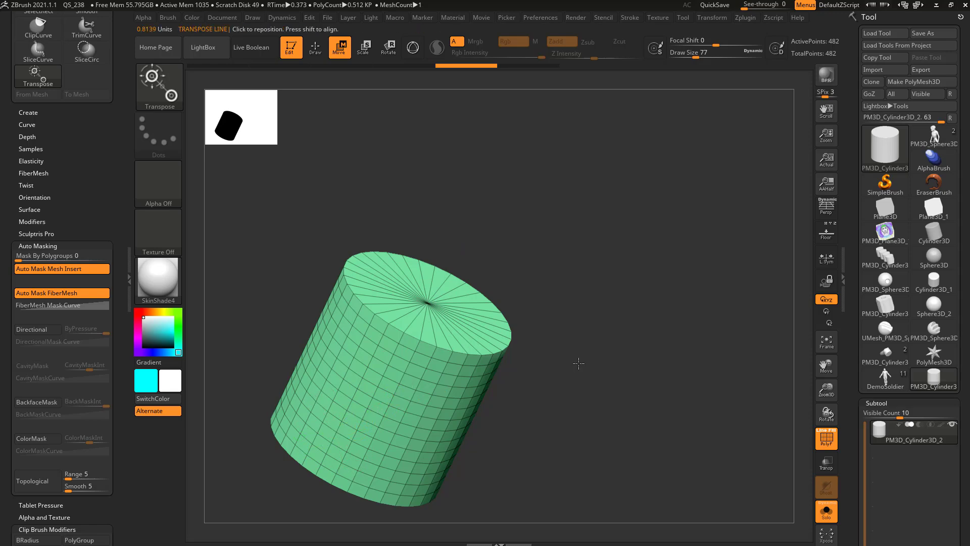
# Step: Draw a longer Transpose line, about 2.54 units, diagonally down across the cylinder and check its direction from above
pyautogui.moveTo(580, 363); pyautogui.dragTo(589, 319, button='right')
pyautogui.moveTo(489, 291)
pyautogui.mouseDown()
pyautogui.moveTo(480, 314)
pyautogui.moveTo(493, 292)
pyautogui.moveTo(357, 341)
pyautogui.moveTo(326, 386)
pyautogui.moveTo(326, 349)
pyautogui.moveTo(329, 374)
pyautogui.moveTo(351, 376)
pyautogui.moveTo(278, 480)
pyautogui.mouseUp()
pyautogui.moveTo(617, 344); pyautogui.dragTo(566, 266)
pyautogui.moveTo(587, 319); pyautogui.dragTo(507, 338)
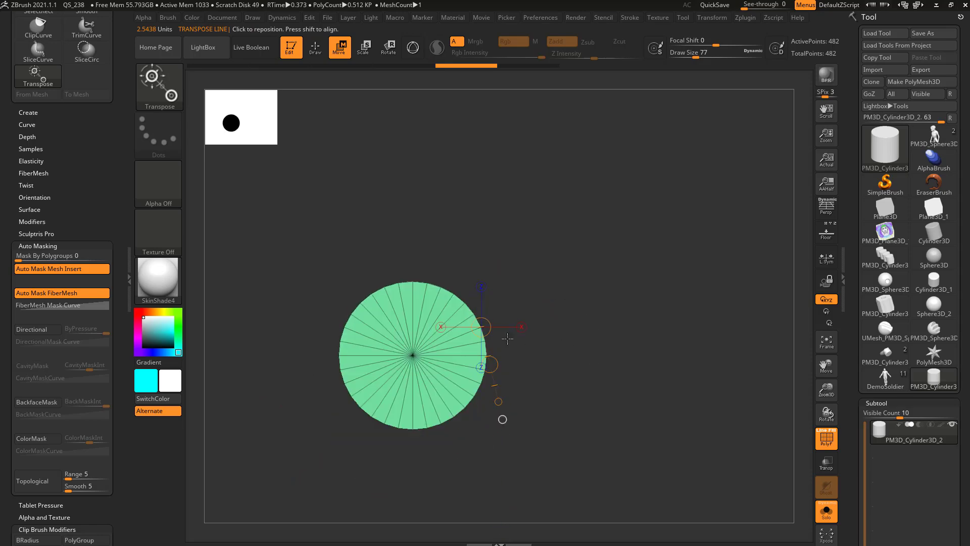
# Step: Draw a Transpose line straight along X from the cap in top view, about 2.37 units long, and check it from the side
pyautogui.moveTo(502, 419); pyautogui.dragTo(567, 285)
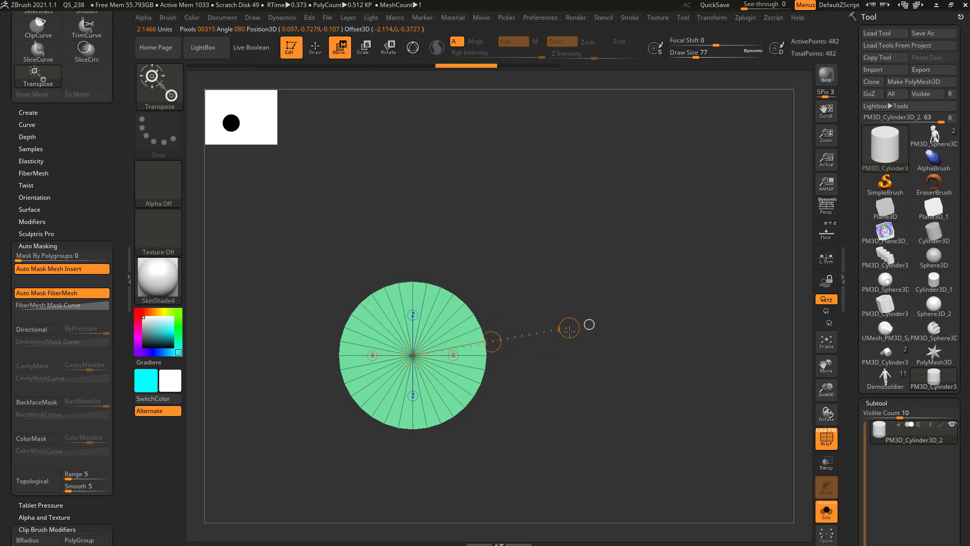
pyautogui.moveTo(556, 348); pyautogui.dragTo(557, 347)
pyautogui.click(393, 310)
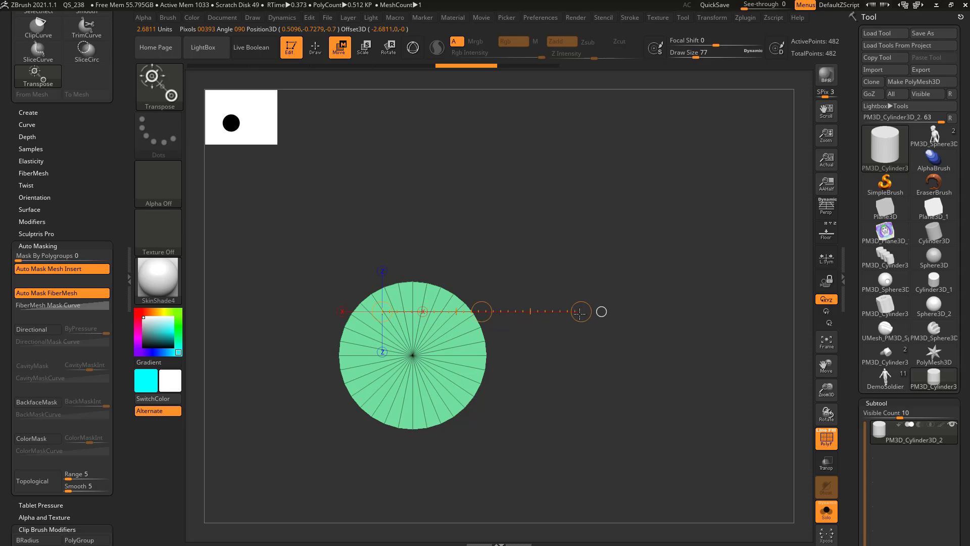
pyautogui.moveTo(677, 365); pyautogui.dragTo(618, 349)
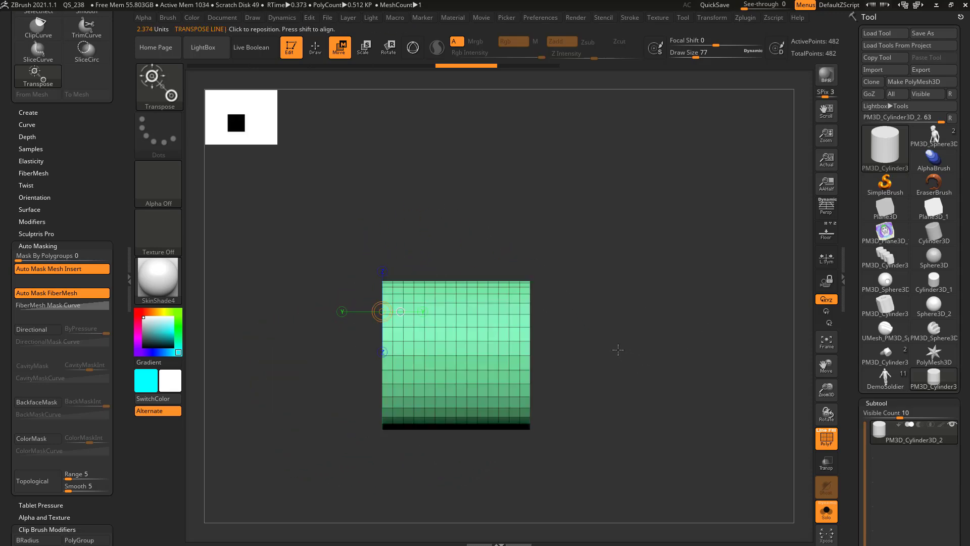
# Step: Draw several Transpose lines across the cylinder in front view, ending with a horizontal one about 2.78 units long, and inspect it at an angle
pyautogui.moveTo(436, 338); pyautogui.dragTo(626, 341)
pyautogui.moveTo(720, 362)
pyautogui.mouseDown()
pyautogui.moveTo(742, 273)
pyautogui.moveTo(712, 310)
pyautogui.moveTo(619, 318)
pyautogui.moveTo(667, 340)
pyautogui.moveTo(697, 309)
pyautogui.moveTo(665, 299)
pyautogui.moveTo(610, 378)
pyautogui.moveTo(585, 377)
pyautogui.mouseUp()
pyautogui.keyDown('shift'); pyautogui.moveTo(395, 322); pyautogui.dragTo(630, 321); pyautogui.keyUp('shift')
pyautogui.moveTo(463, 270); pyautogui.dragTo(623, 158)
pyautogui.moveTo(450, 310); pyautogui.dragTo(632, 327)
pyautogui.moveTo(409, 281); pyautogui.dragTo(630, 279)
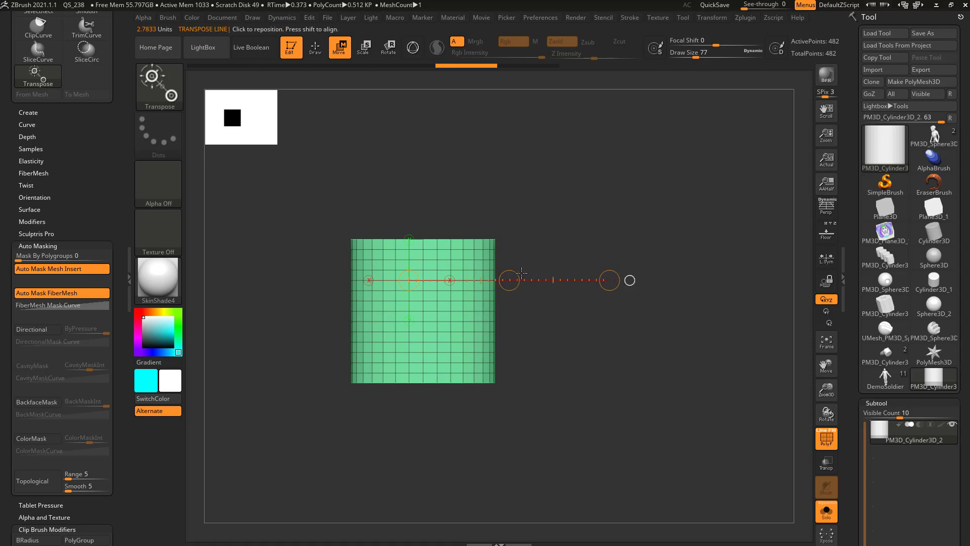
pyautogui.keyDown('alt'); pyautogui.moveTo(552, 225); pyautogui.dragTo(558, 326); pyautogui.keyUp('alt')
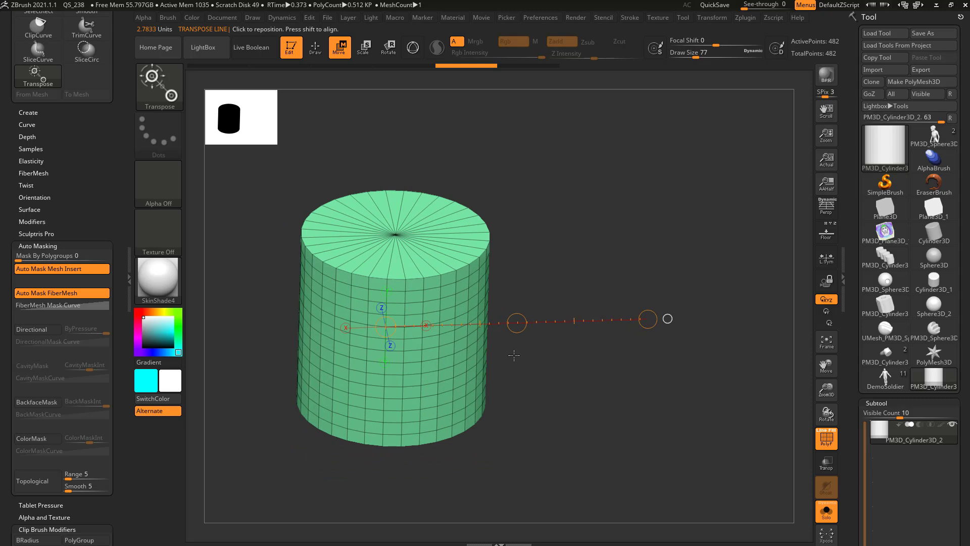
pyautogui.moveTo(555, 237)
pyautogui.keyDown('alt'); pyautogui.mouseDown()
pyautogui.moveTo(561, 188)
pyautogui.moveTo(563, 237)
pyautogui.mouseUp(); pyautogui.keyUp('alt')
pyautogui.moveTo(497, 353)
pyautogui.mouseDown()
pyautogui.moveTo(513, 355)
pyautogui.moveTo(492, 321)
pyautogui.moveTo(503, 319)
pyautogui.moveTo(483, 323)
pyautogui.moveTo(497, 334)
pyautogui.mouseUp()
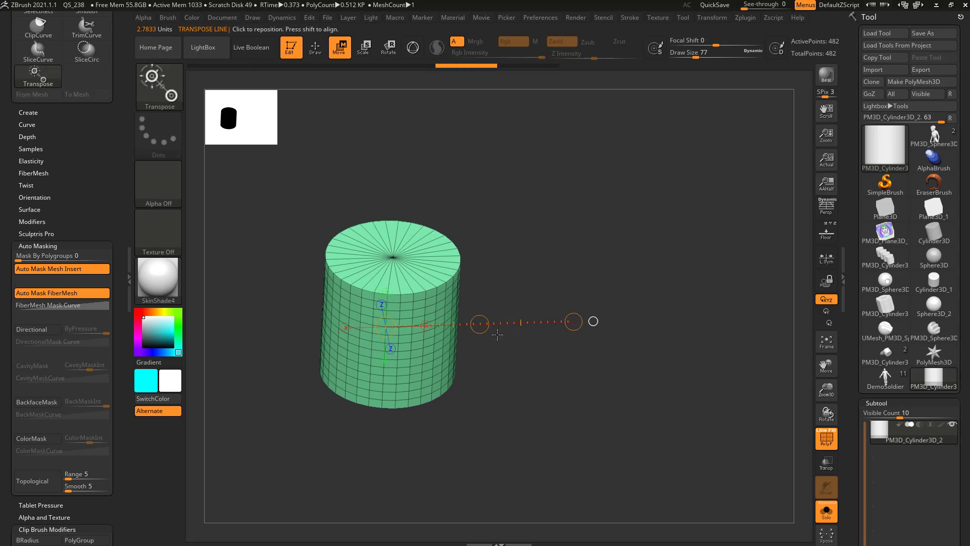
# Step: With Rotate active, reposition the Transpose line horizontally to about 2.05 units in front view, try rotating the cylinder and undo the rotation
pyautogui.click(390, 43)
pyautogui.keyDown('shift'); pyautogui.moveTo(586, 255); pyautogui.dragTo(581, 231); pyautogui.keyUp('shift')
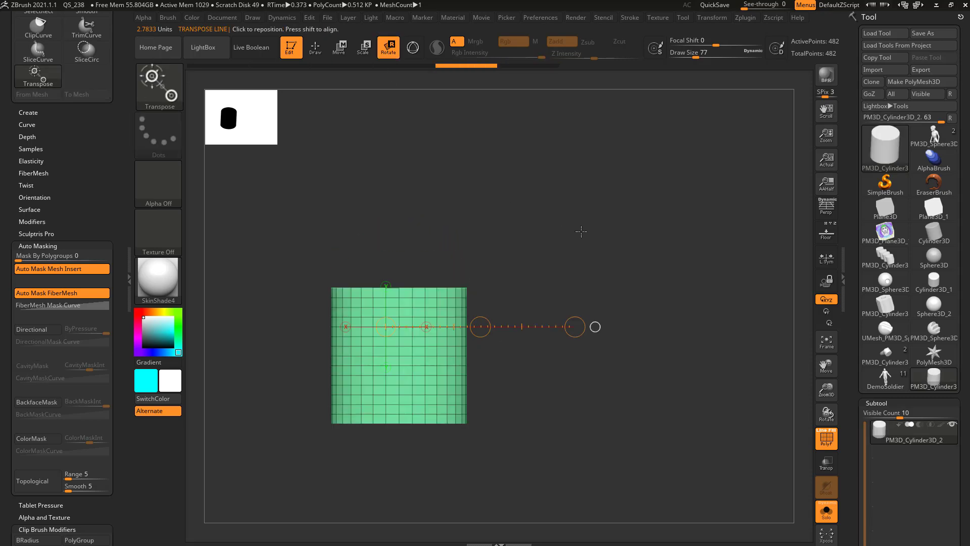
pyautogui.moveTo(576, 327)
pyautogui.mouseDown()
pyautogui.moveTo(551, 417)
pyautogui.moveTo(549, 280)
pyautogui.moveTo(555, 406)
pyautogui.moveTo(566, 278)
pyautogui.moveTo(548, 256)
pyautogui.moveTo(439, 367)
pyautogui.moveTo(457, 354)
pyautogui.moveTo(412, 355)
pyautogui.moveTo(510, 376)
pyautogui.moveTo(551, 355)
pyautogui.mouseUp()
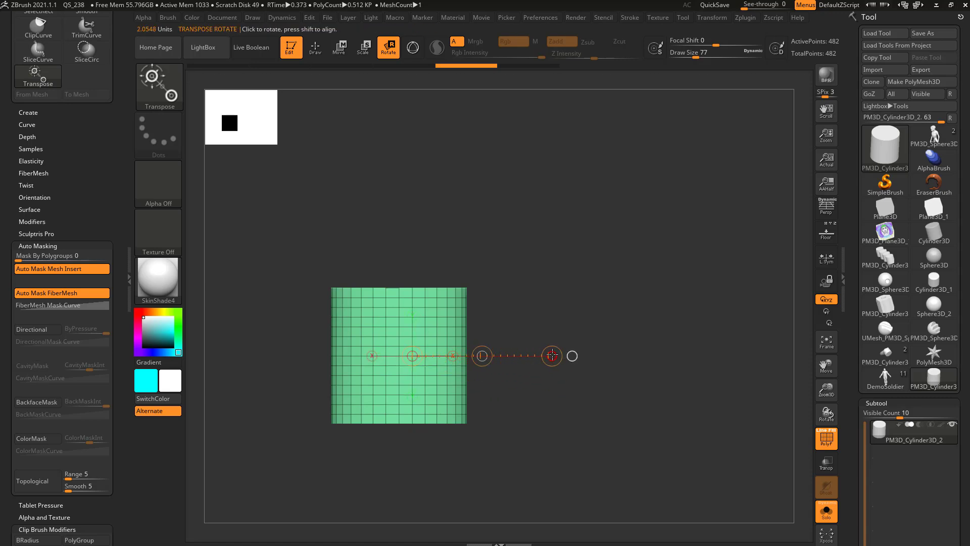
pyautogui.moveTo(552, 355); pyautogui.dragTo(554, 326)
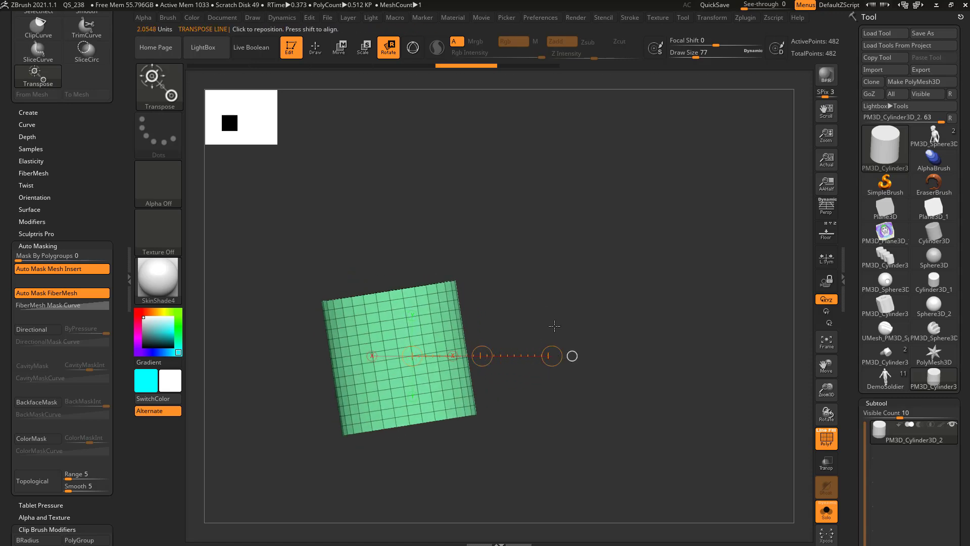
pyautogui.hotkey('ctrl', 'z')
# Step: Draw a Transpose line about 2.55 units long from the cap's centre along X, try rotating the cylinder with it and undo the rotation
pyautogui.keyDown('shift'); pyautogui.moveTo(545, 244); pyautogui.dragTo(520, 312); pyautogui.keyUp('shift')
pyautogui.moveTo(402, 288); pyautogui.dragTo(466, 289)
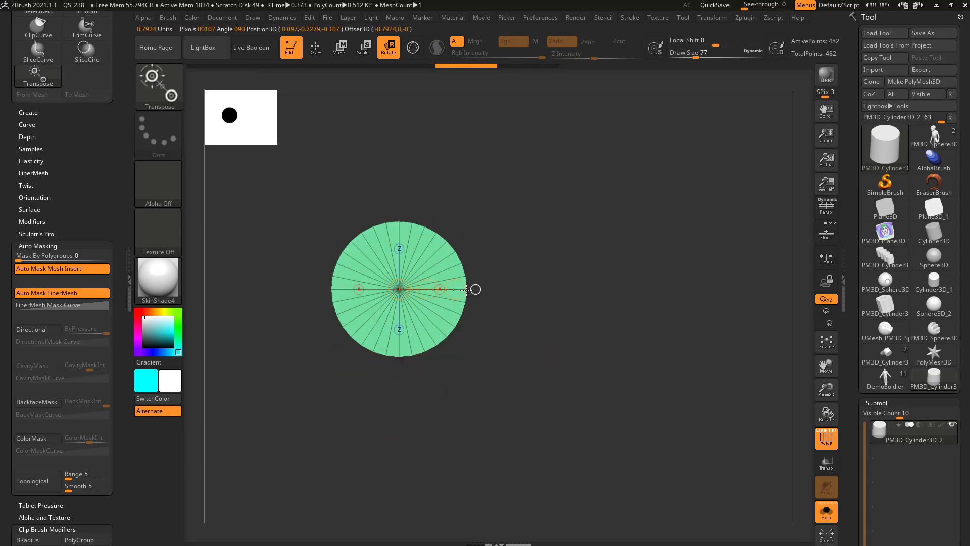
pyautogui.moveTo(575, 289); pyautogui.dragTo(641, 271)
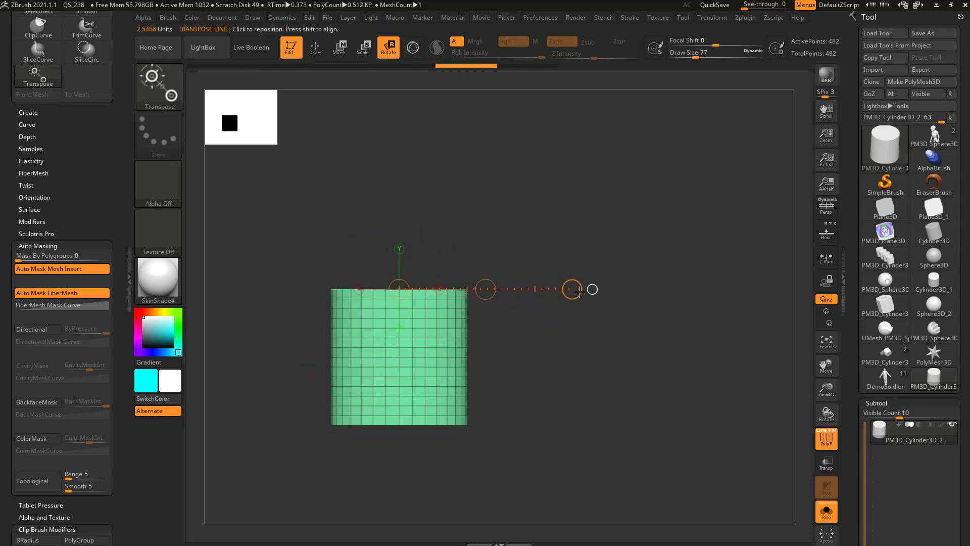
pyautogui.moveTo(572, 289); pyautogui.dragTo(559, 367)
pyautogui.hotkey('ctrl', 'shift', 'z')
# Step: Switch the Transpose line to Move and place it upright on the centre of the cylinder's cap
pyautogui.click(338, 54)
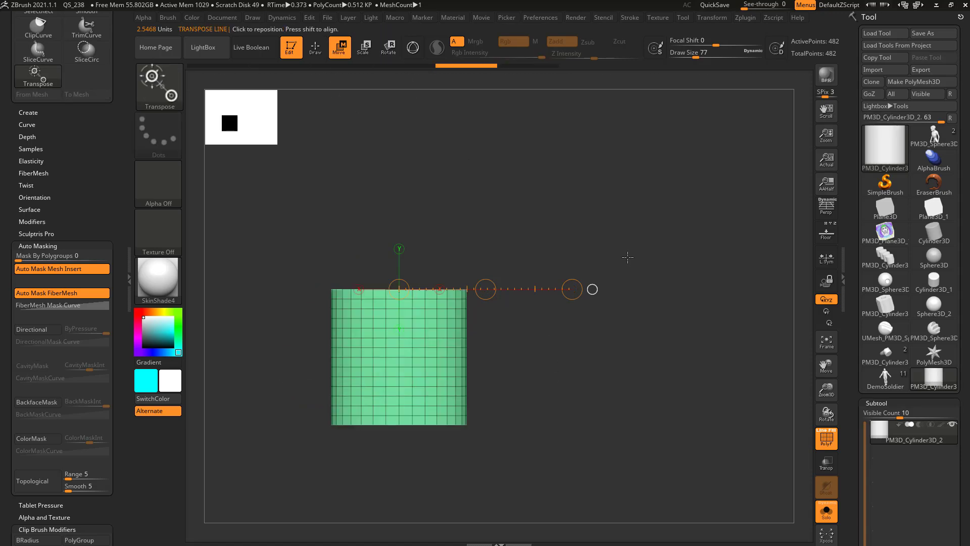
pyautogui.keyDown('alt'); pyautogui.moveTo(628, 255); pyautogui.dragTo(616, 267); pyautogui.keyUp('alt')
pyautogui.moveTo(613, 234); pyautogui.dragTo(601, 295)
pyautogui.click(420, 403)
pyautogui.click(387, 299)
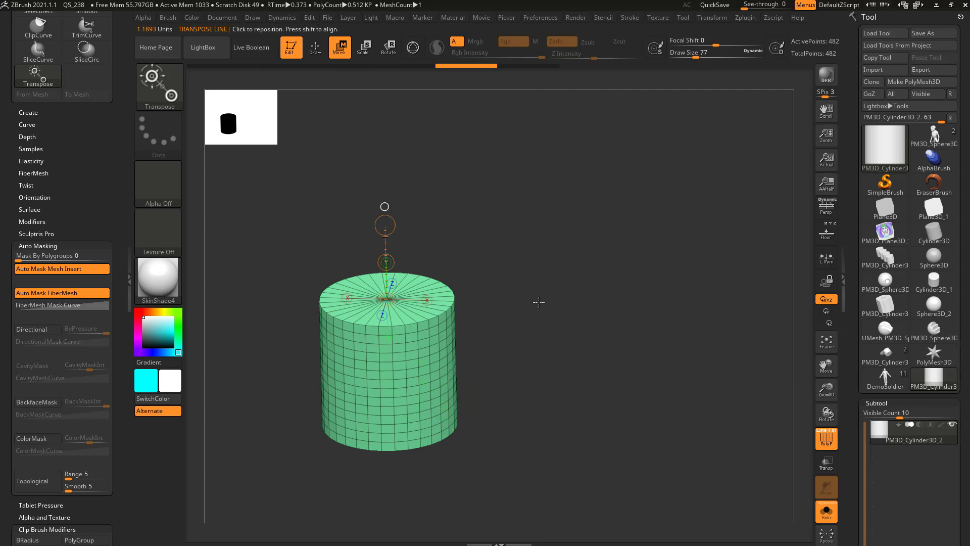
# Step: Tilt the Transpose line, straighten it vertically at about 1.56 units, try moving the cylinder with it and undo the move
pyautogui.keyDown('alt'); pyautogui.moveTo(541, 305); pyautogui.dragTo(489, 256); pyautogui.keyUp('alt')
pyautogui.moveTo(450, 226); pyautogui.dragTo(525, 281)
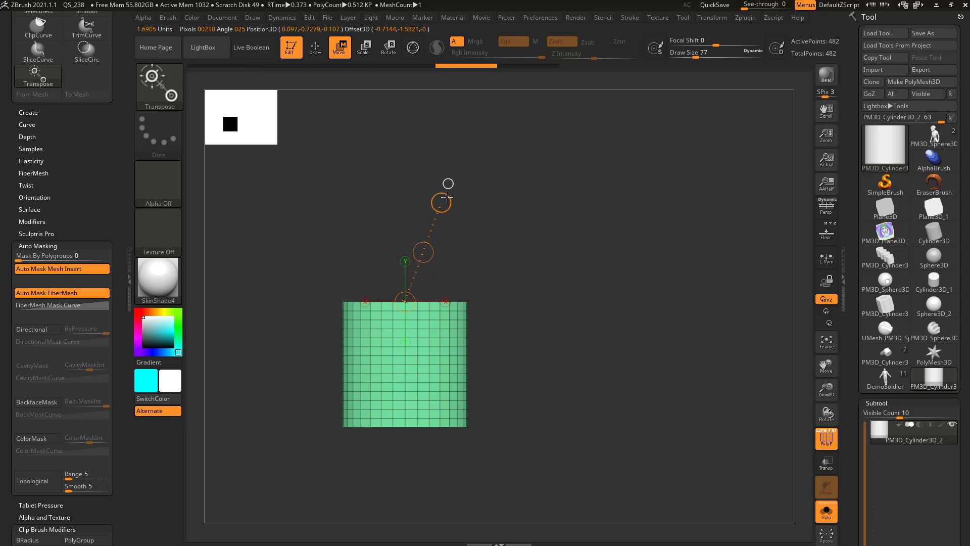
pyautogui.moveTo(413, 197); pyautogui.dragTo(428, 197)
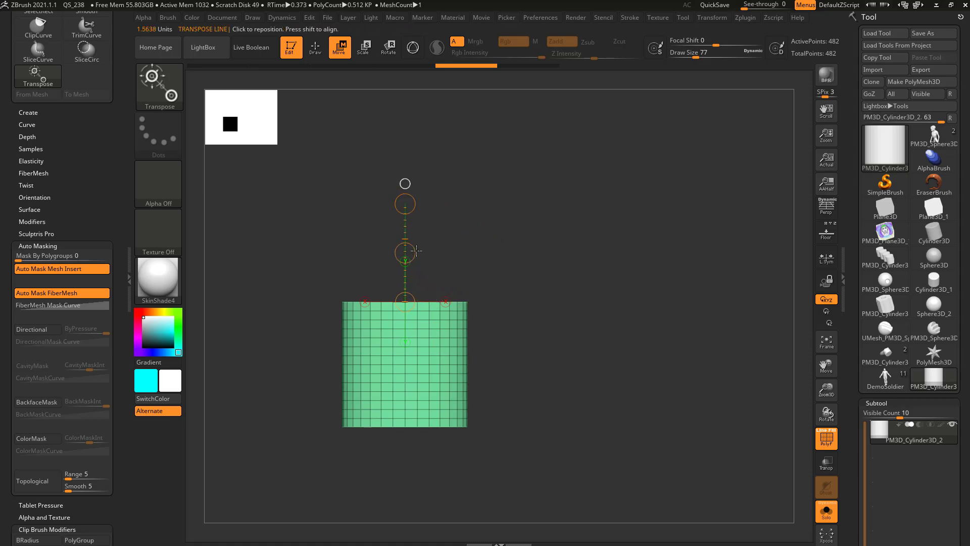
pyautogui.moveTo(414, 250); pyautogui.dragTo(416, 230)
pyautogui.hotkey('ctrl', 'z')
pyautogui.hotkey('ctrl', 'z')
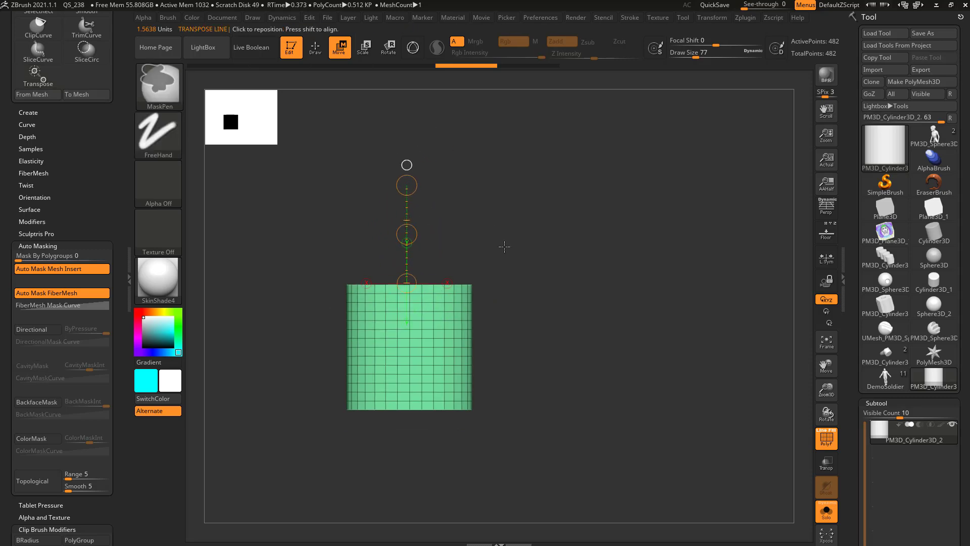
# Step: Extend the Transpose line down to the cylinder's base, about 3.6 units long, and reset it upright on the cap's centre
pyautogui.keyDown('alt'); pyautogui.moveTo(467, 253); pyautogui.dragTo(465, 257); pyautogui.keyUp('alt')
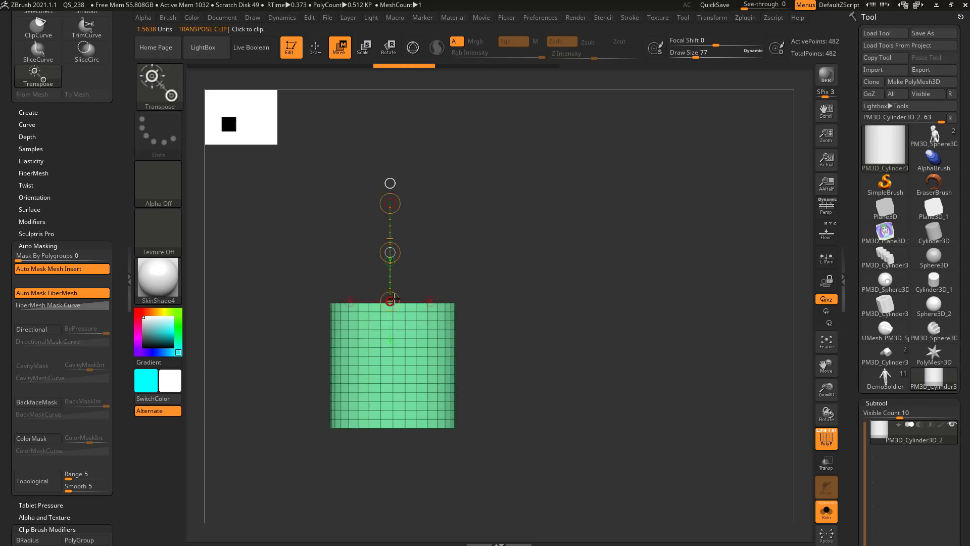
pyautogui.moveTo(397, 298); pyautogui.dragTo(401, 427)
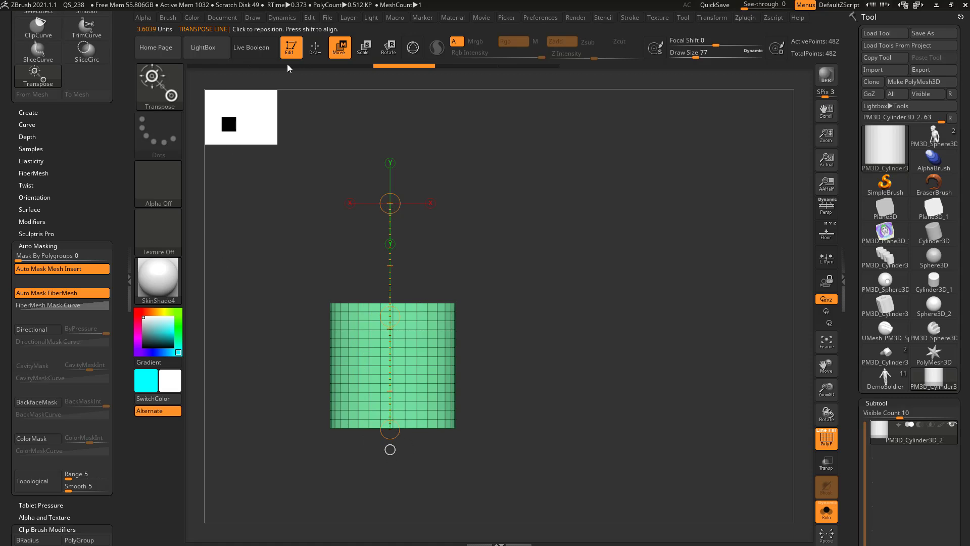
pyautogui.moveTo(475, 164); pyautogui.dragTo(500, 273)
pyautogui.click(436, 283)
pyautogui.click(384, 287)
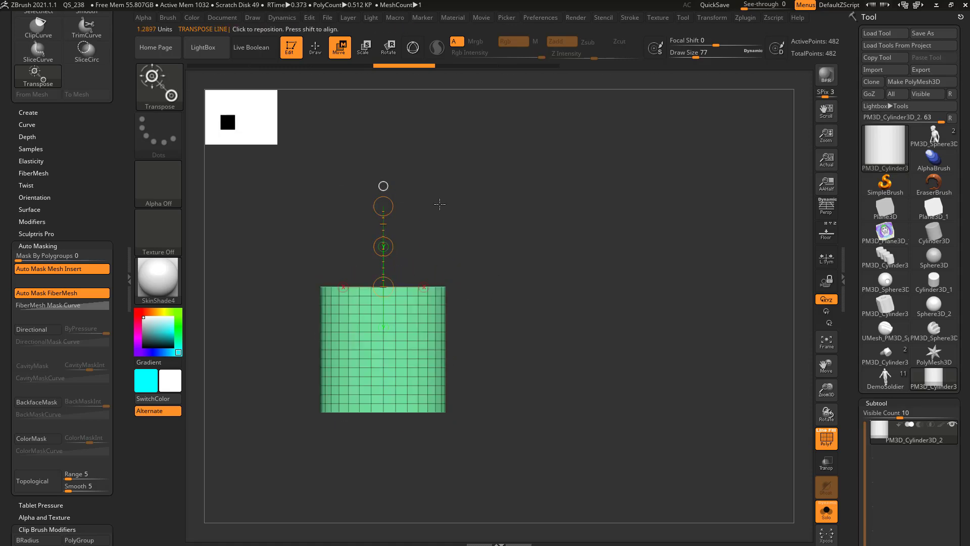
# Step: Try stretching and flattening the cylinder along its Y axis with the upright Transpose line, undoing the changes
pyautogui.moveTo(441, 203); pyautogui.dragTo(462, 243)
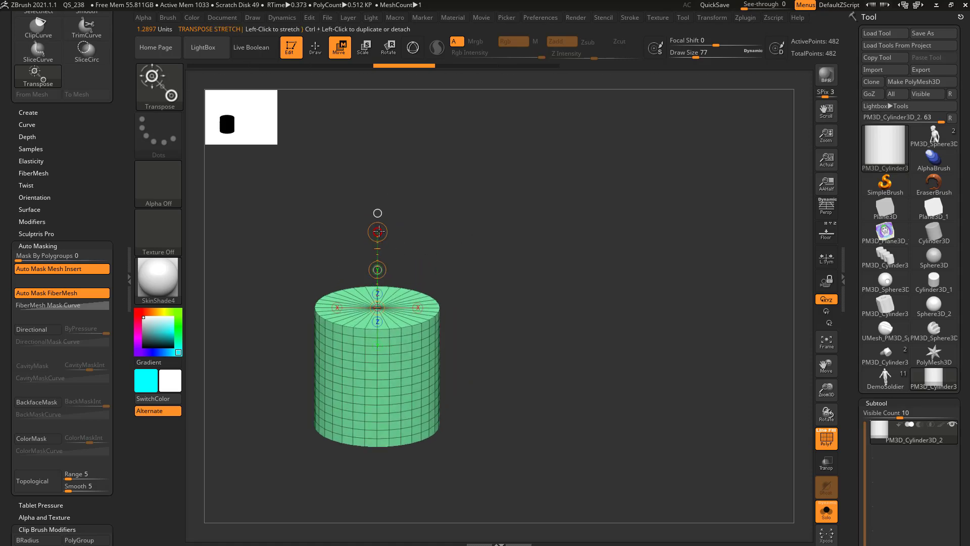
pyautogui.moveTo(377, 232); pyautogui.dragTo(378, 251)
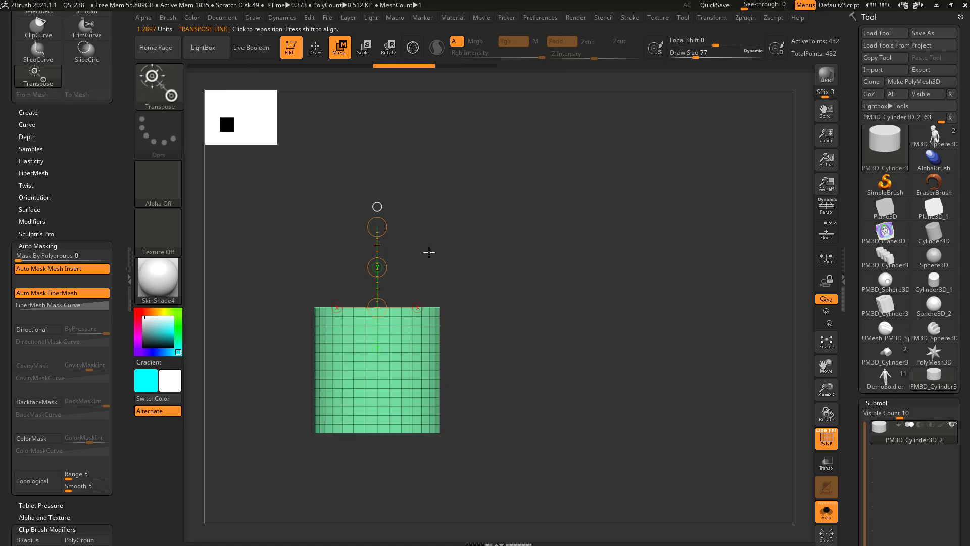
pyautogui.hotkey('ctrl', 'z')
pyautogui.keyDown('ctrl'); pyautogui.moveTo(424, 296); pyautogui.dragTo(476, 241, button='right'); pyautogui.keyUp('ctrl')
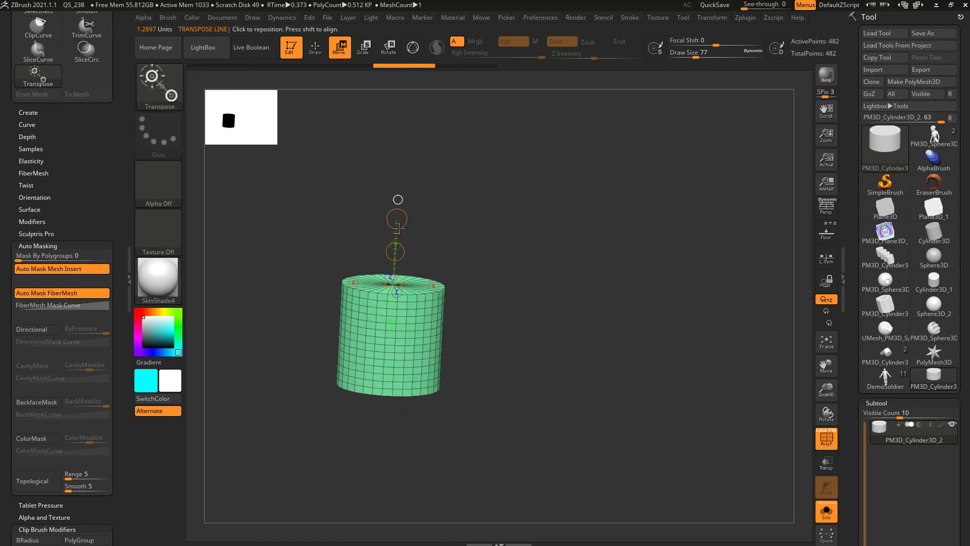
pyautogui.moveTo(396, 219); pyautogui.dragTo(396, 193)
pyautogui.hotkey('ctrl', 'z')
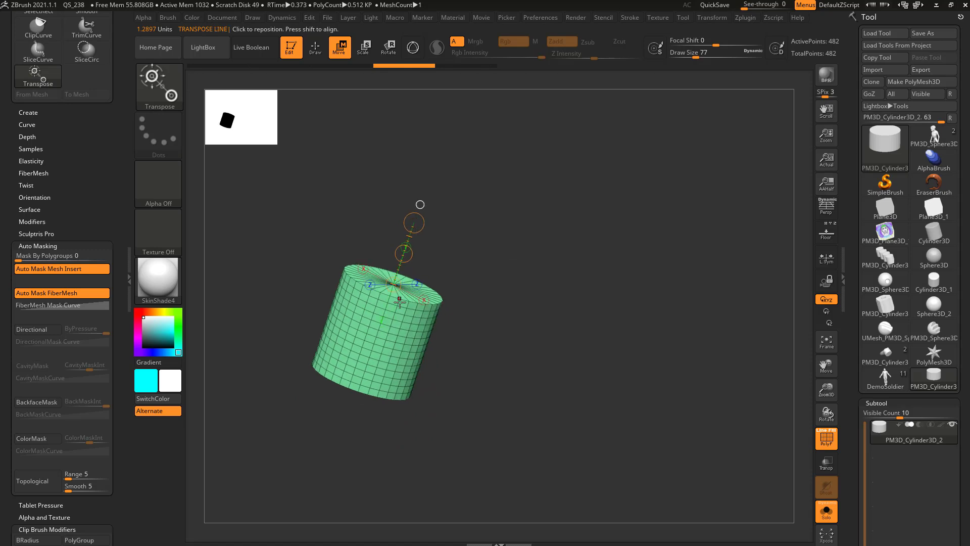
pyautogui.click(414, 223)
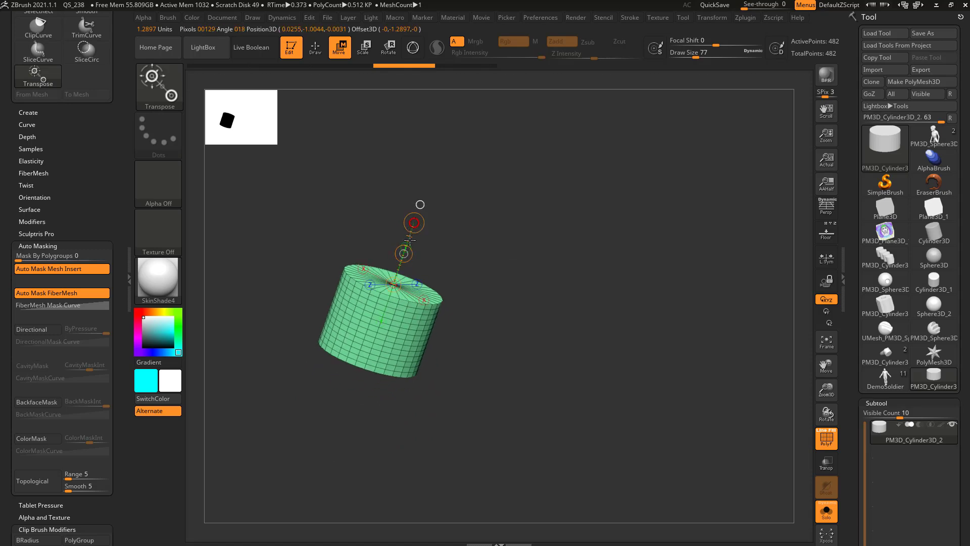
pyautogui.moveTo(410, 239); pyautogui.dragTo(405, 197)
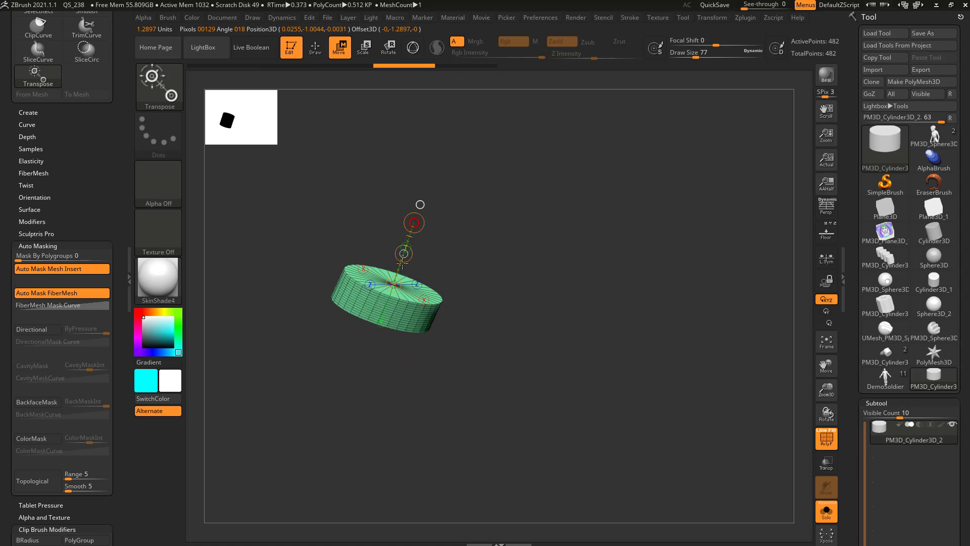
pyautogui.moveTo(404, 254); pyautogui.dragTo(467, 251)
pyautogui.hotkey('ctrl', 'z')
# Step: Align the Transpose line with the Z axis and widen the cylinder along it
pyautogui.moveTo(392, 223)
pyautogui.mouseDown()
pyautogui.moveTo(393, 181)
pyautogui.moveTo(406, 249)
pyautogui.moveTo(408, 222)
pyautogui.mouseUp()
pyautogui.moveTo(408, 258); pyautogui.dragTo(474, 220)
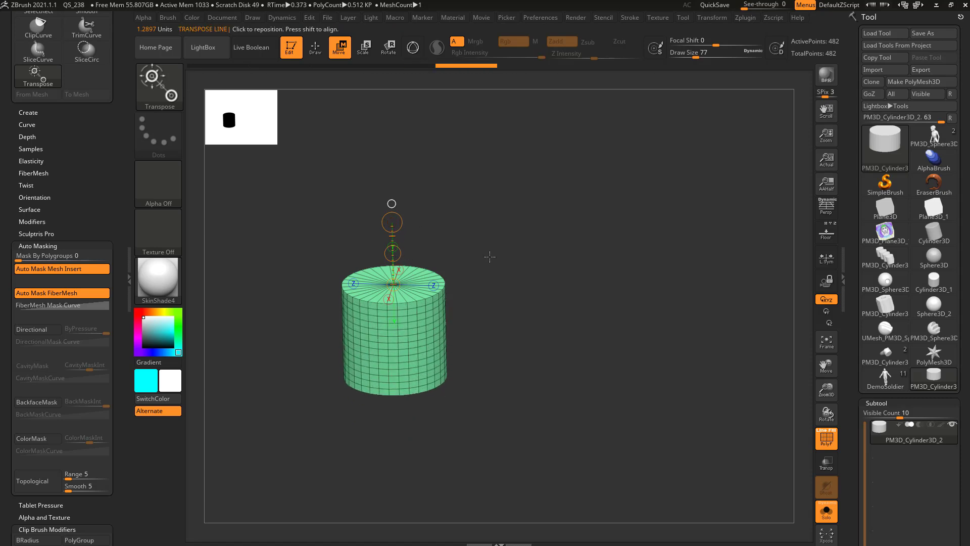
pyautogui.click(433, 284)
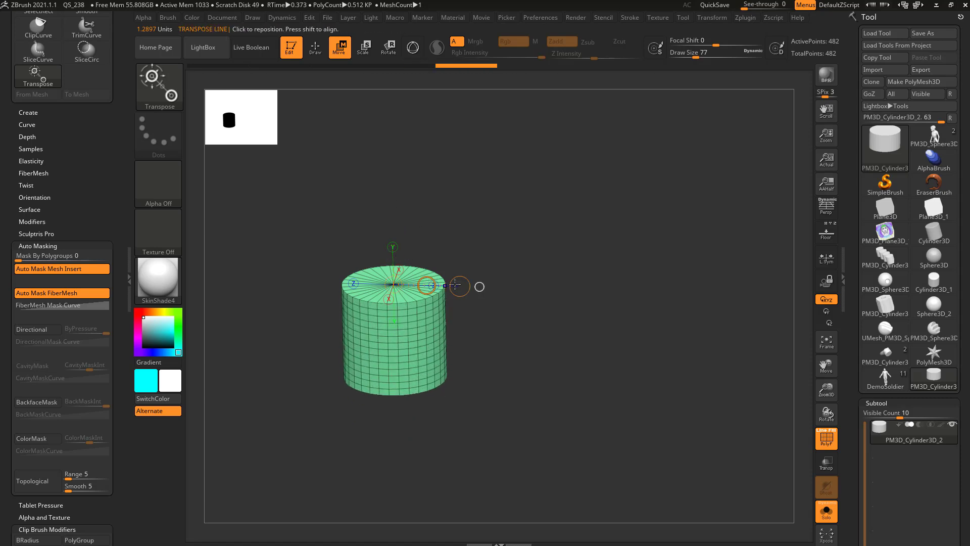
pyautogui.moveTo(455, 285); pyautogui.dragTo(426, 284)
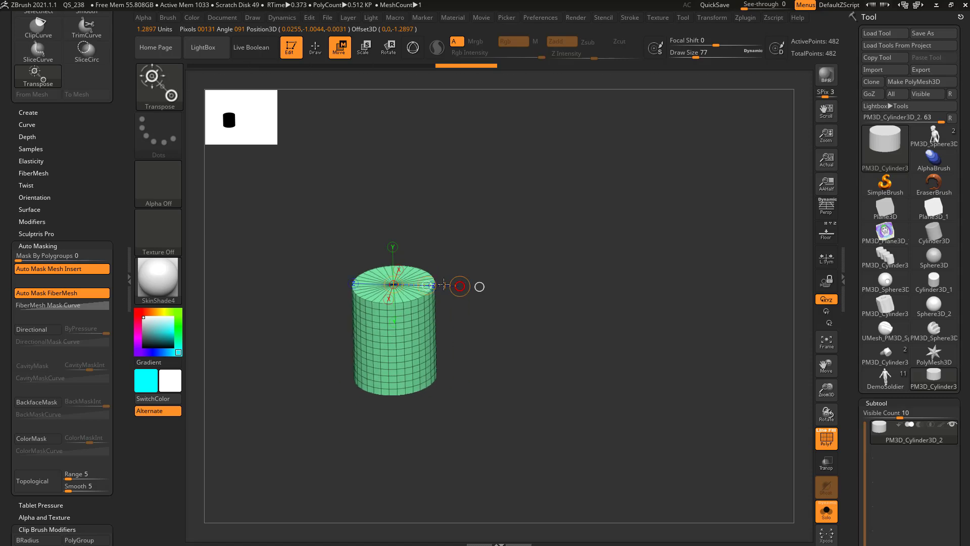
# Step: Align the Transpose line with the X axis and narrow the cylinder along it into an oval, restoring the line to the Y axis
pyautogui.click(389, 298)
pyautogui.moveTo(389, 299); pyautogui.dragTo(362, 346, button='right')
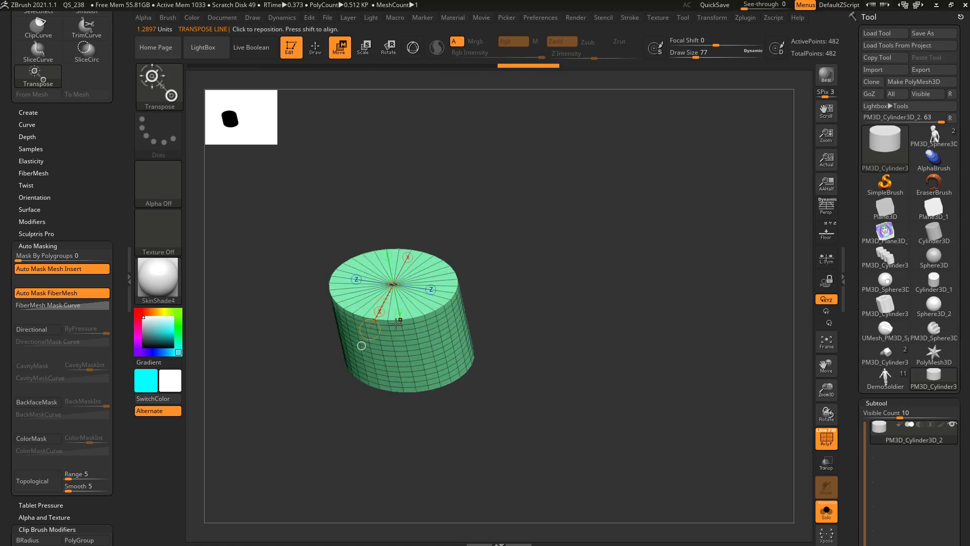
pyautogui.moveTo(370, 330); pyautogui.dragTo(382, 306)
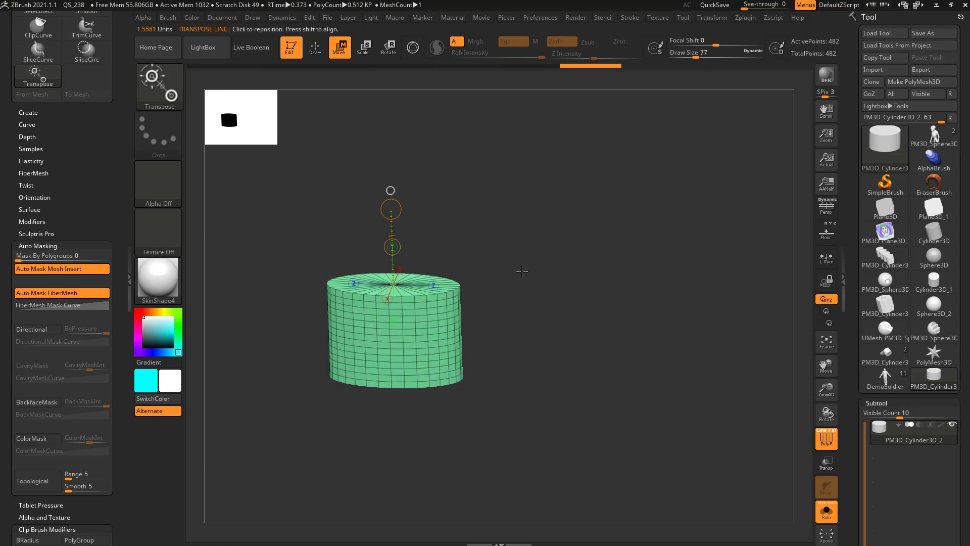
pyautogui.moveTo(386, 227); pyautogui.dragTo(386, 228)
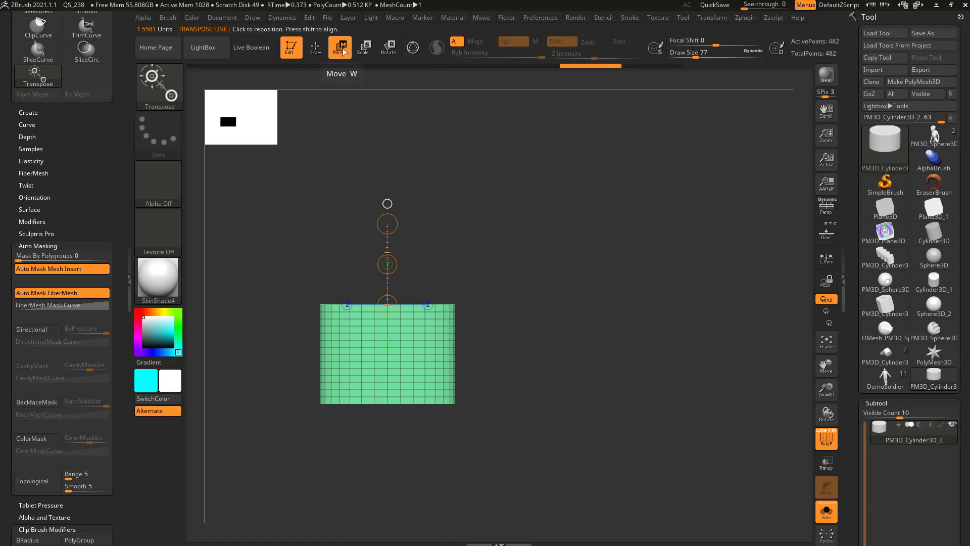
# Step: Try moving the oval cylinder upward along the Y-aligned Transpose line and undo the move
pyautogui.moveTo(388, 264); pyautogui.dragTo(389, 232)
pyautogui.moveTo(475, 239); pyautogui.dragTo(508, 308)
pyautogui.hotkey('ctrl', 'z')
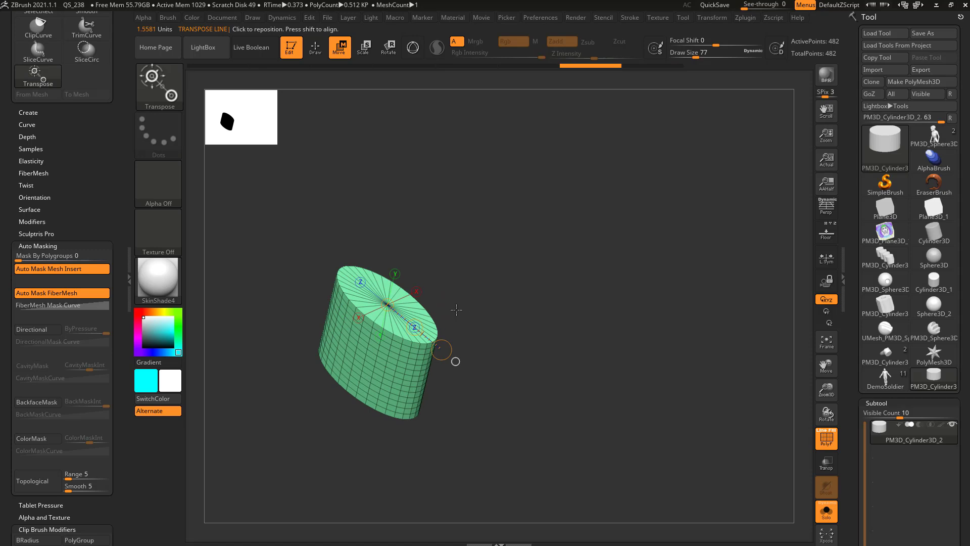
# Step: Move the oval cylinder with the Transpose line and raise its cap slightly along the Y axis
pyautogui.moveTo(414, 326); pyautogui.dragTo(424, 195)
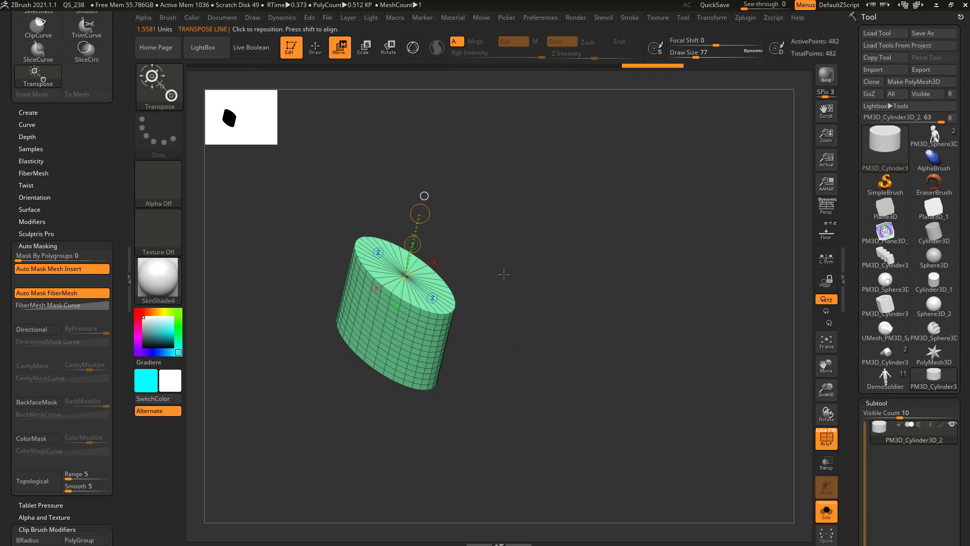
pyautogui.keyDown('alt'); pyautogui.moveTo(530, 258); pyautogui.dragTo(466, 281); pyautogui.keyUp('alt')
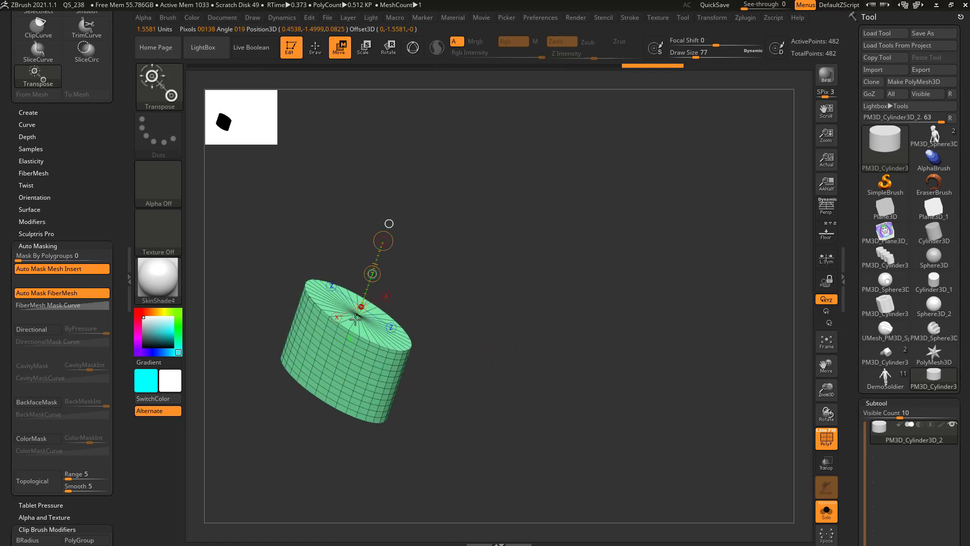
pyautogui.moveTo(360, 309)
pyautogui.mouseDown()
pyautogui.moveTo(348, 336)
pyautogui.moveTo(364, 299)
pyautogui.mouseUp()
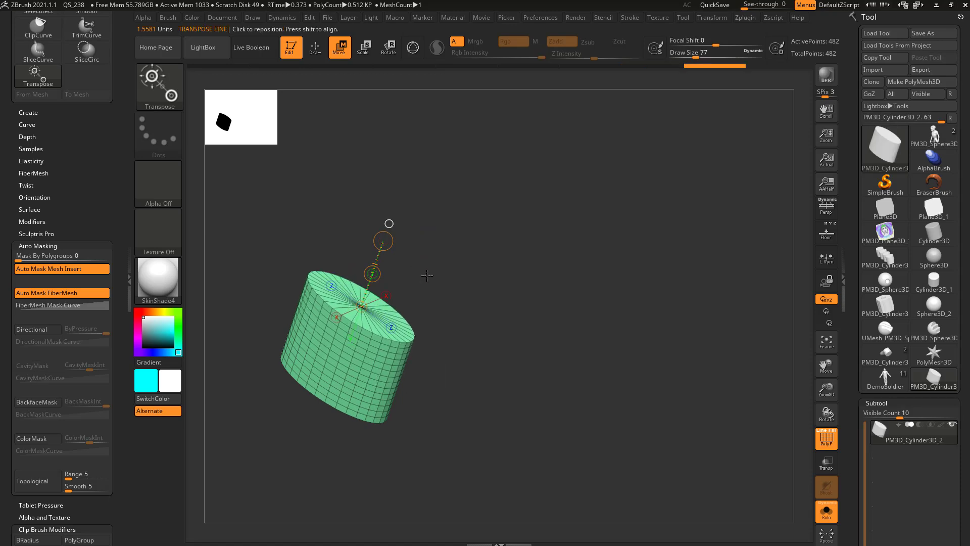
# Step: Switch to Gizmo 3D, try its Y scale handle on the oval cylinder, and return to the Transpose line
pyautogui.press('y')
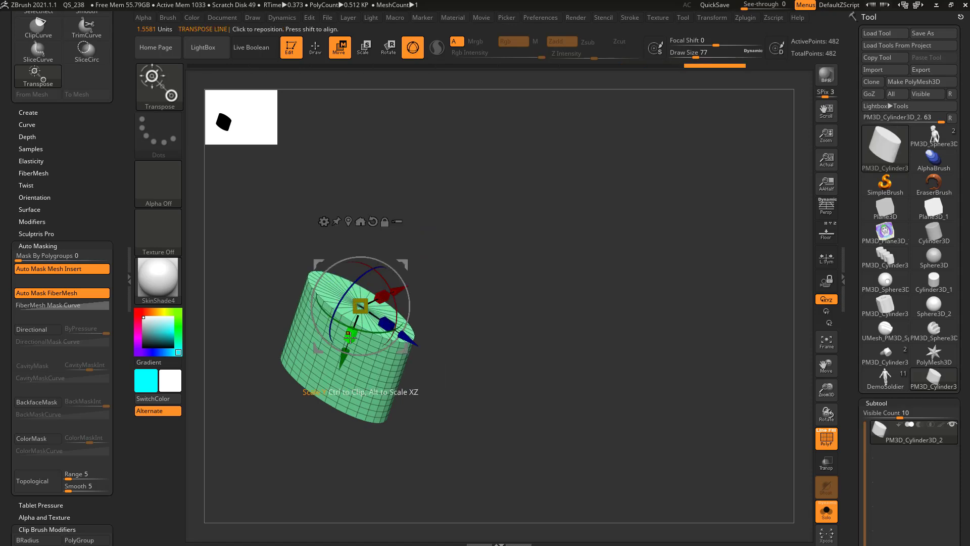
pyautogui.moveTo(356, 321); pyautogui.dragTo(474, 286)
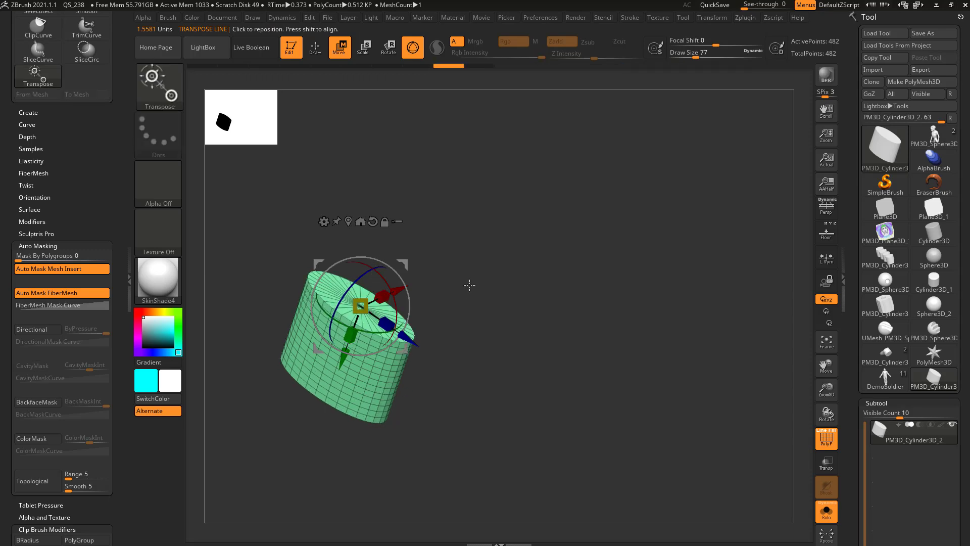
pyautogui.press('y')
# Step: Lower the oval cylinder's cap along the Y-aligned Transpose line and raise it again
pyautogui.moveTo(361, 306); pyautogui.dragTo(360, 312)
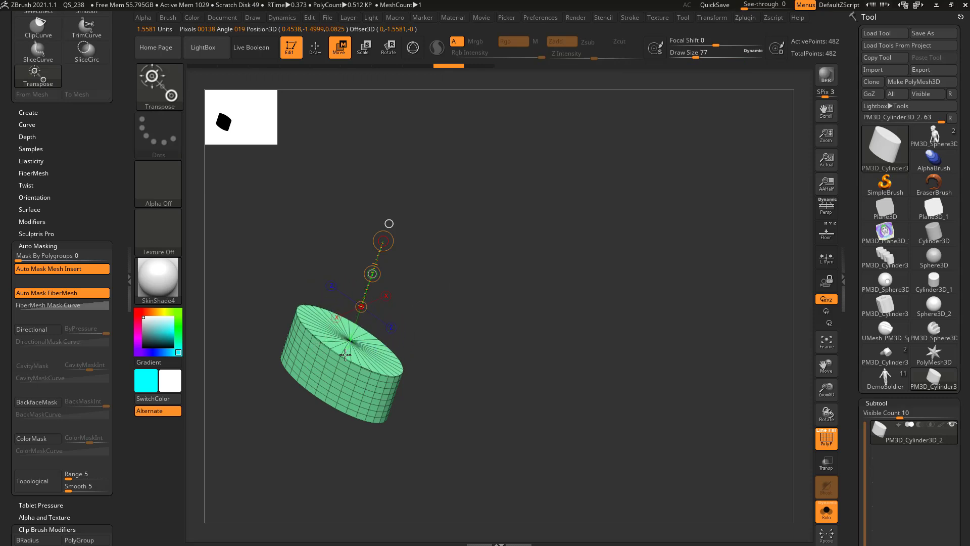
pyautogui.moveTo(345, 355); pyautogui.dragTo(360, 322)
pyautogui.moveTo(347, 360); pyautogui.dragTo(361, 315)
pyautogui.keyDown('shift'); pyautogui.moveTo(470, 280); pyautogui.dragTo(462, 261); pyautogui.keyUp('shift')
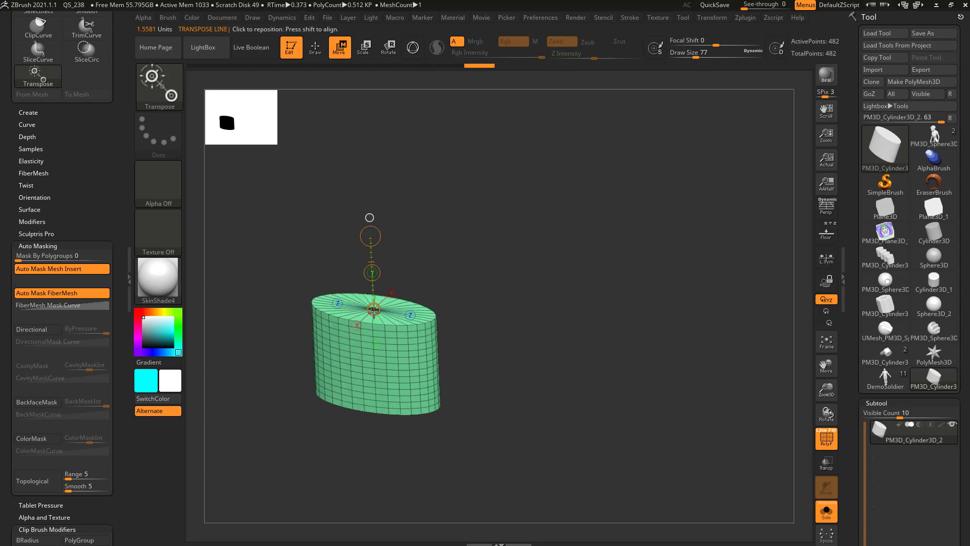
# Step: Reposition the Transpose line's ends freehand away from the Y axis and snap the cylinder to a straight view
pyautogui.moveTo(373, 309)
pyautogui.mouseDown()
pyautogui.moveTo(387, 309)
pyautogui.moveTo(396, 258)
pyautogui.moveTo(387, 237)
pyautogui.moveTo(394, 197)
pyautogui.moveTo(397, 242)
pyautogui.mouseUp()
pyautogui.moveTo(372, 272)
pyautogui.mouseDown()
pyautogui.moveTo(397, 228)
pyautogui.moveTo(344, 265)
pyautogui.moveTo(356, 276)
pyautogui.mouseUp()
pyautogui.keyDown('ctrl'); pyautogui.moveTo(477, 293); pyautogui.dragTo(485, 320, button='right'); pyautogui.keyUp('ctrl')
pyautogui.moveTo(434, 339); pyautogui.dragTo(432, 434)
pyautogui.keyDown('shift'); pyautogui.moveTo(529, 383); pyautogui.dragTo(508, 377); pyautogui.keyUp('shift')
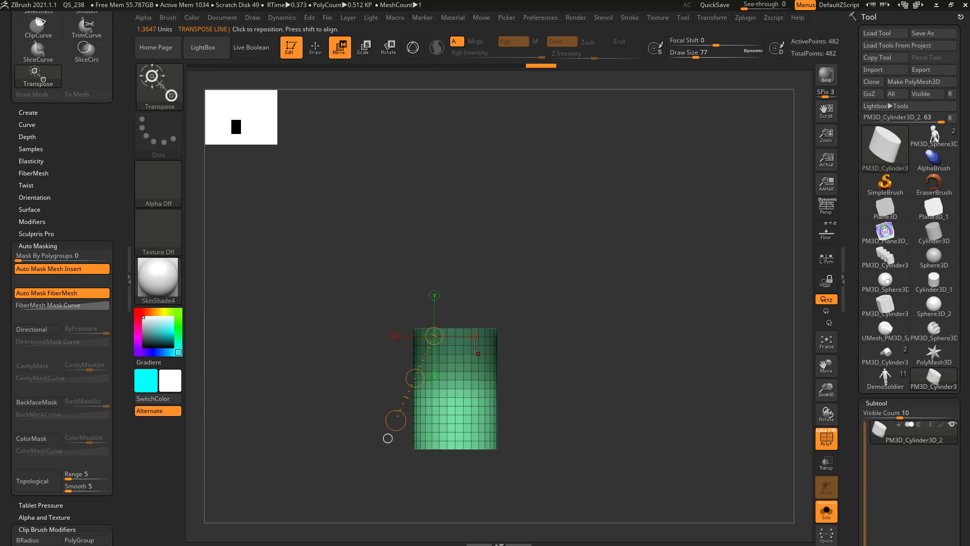
# Step: Swing both ends of the Transpose line to new positions, then shift the whole line onto the cylinder's body
pyautogui.moveTo(441, 341); pyautogui.dragTo(456, 374)
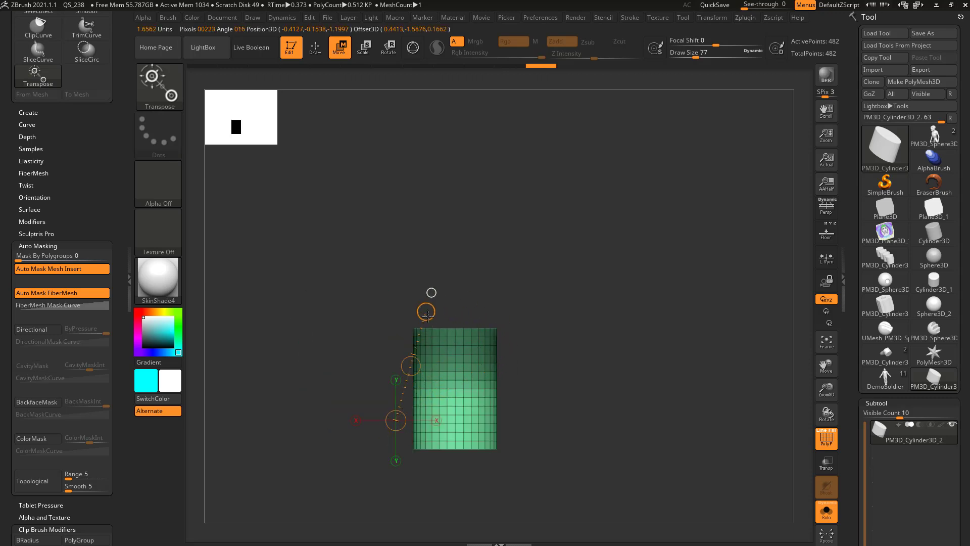
pyautogui.moveTo(428, 316); pyautogui.dragTo(423, 319)
pyautogui.moveTo(416, 367); pyautogui.dragTo(470, 344)
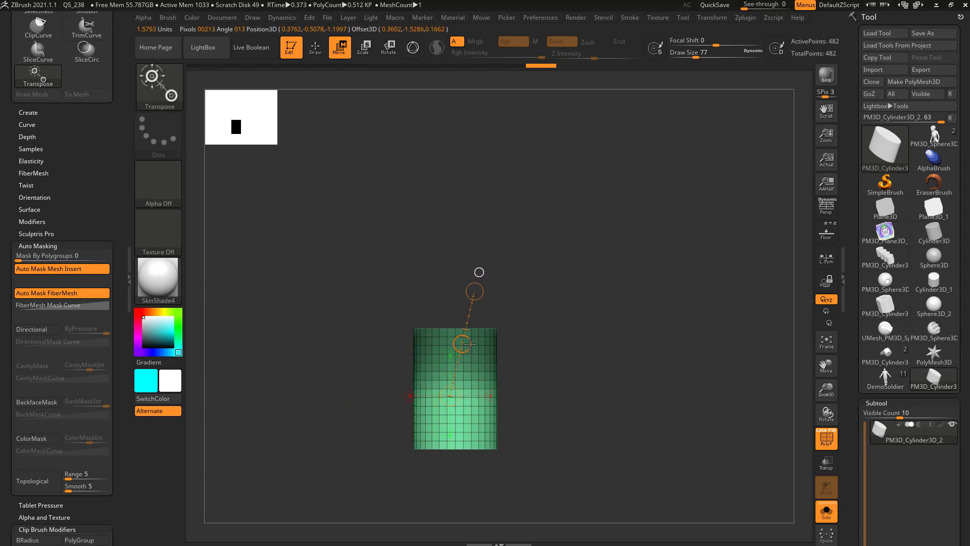
pyautogui.keyDown('alt'); pyautogui.moveTo(518, 315); pyautogui.dragTo(524, 342); pyautogui.keyUp('alt')
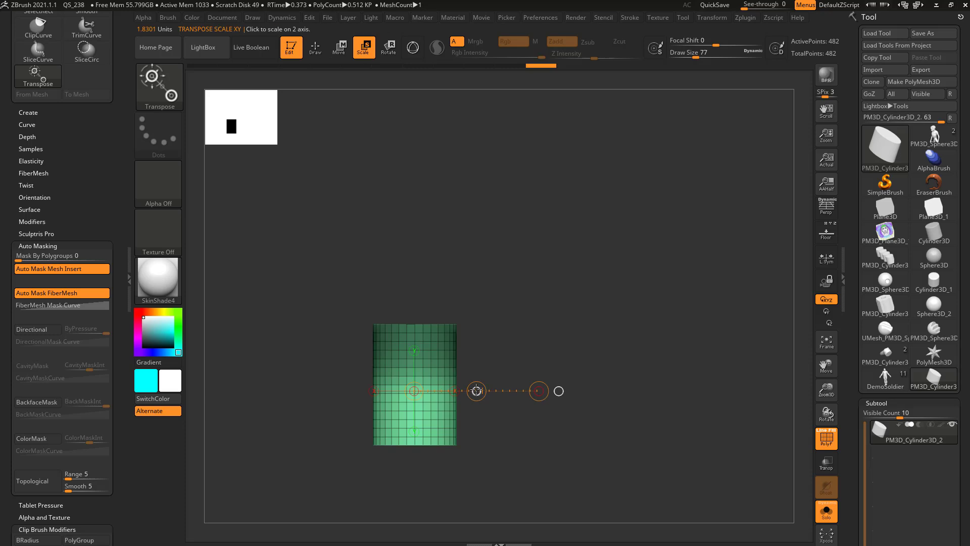
# Step: Activate Scale mode for the X-aligned Transpose line on the cylinder
pyautogui.moveTo(476, 391)
pyautogui.mouseDown()
pyautogui.moveTo(470, 409)
pyautogui.moveTo(488, 420)
pyautogui.moveTo(486, 369)
pyautogui.moveTo(440, 430)
pyautogui.moveTo(505, 382)
pyautogui.moveTo(445, 430)
pyautogui.moveTo(466, 396)
pyautogui.moveTo(515, 402)
pyautogui.moveTo(477, 391)
pyautogui.mouseUp()
pyautogui.moveTo(559, 341); pyautogui.dragTo(568, 310)
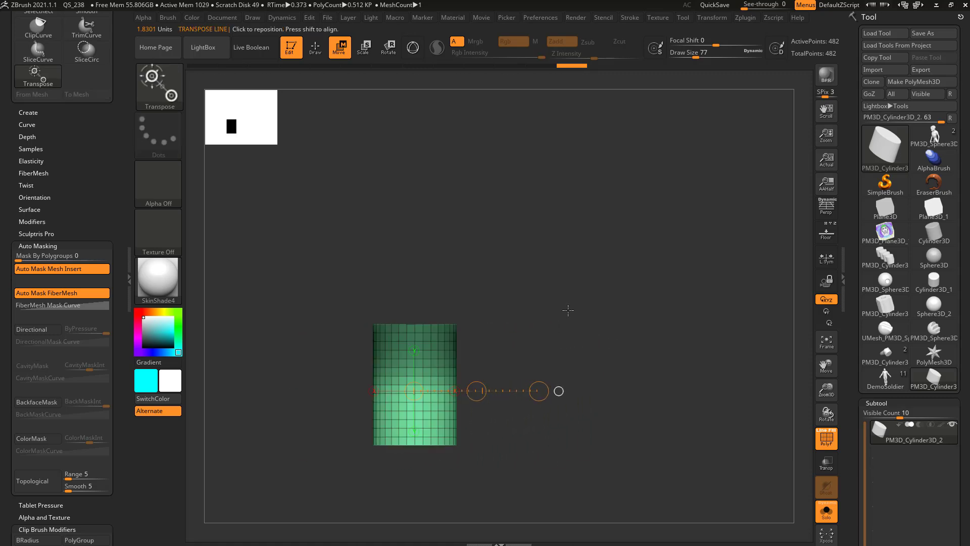
pyautogui.click(362, 57)
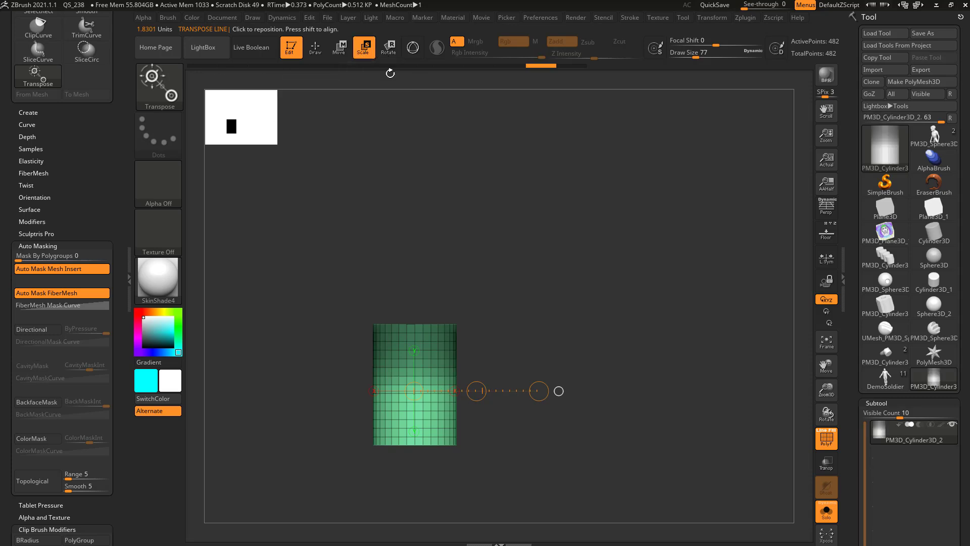
# Step: Try scaling the cylinder with the Transpose line and undo the changes
pyautogui.moveTo(513, 283); pyautogui.dragTo(538, 300)
pyautogui.moveTo(441, 262)
pyautogui.mouseDown()
pyautogui.moveTo(442, 273)
pyautogui.moveTo(443, 244)
pyautogui.mouseUp()
pyautogui.moveTo(451, 183); pyautogui.dragTo(451, 219)
pyautogui.hotkey('ctrl', 'z')
pyautogui.hotkey('ctrl', 'z')
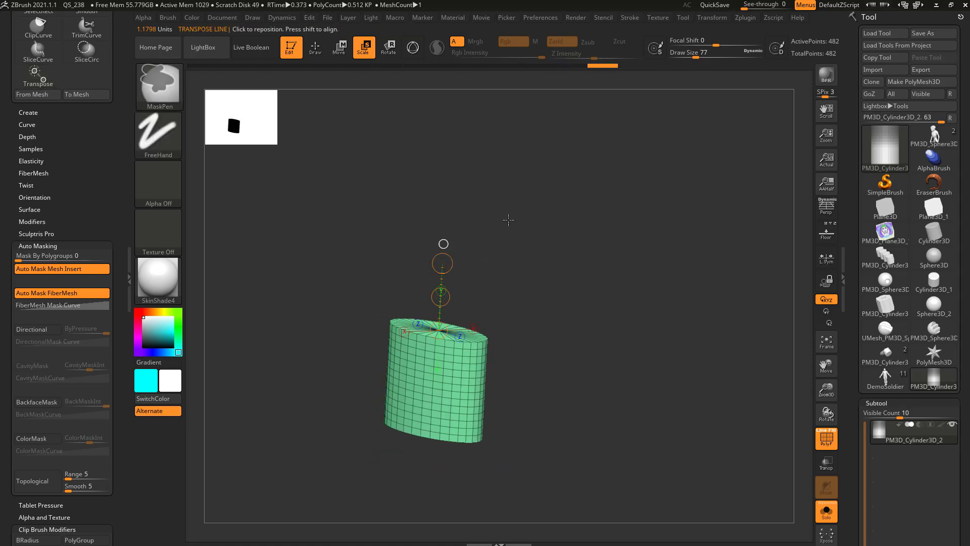
# Step: Widen the oval cylinder around the Y-aligned Transpose line in Scale mode
pyautogui.moveTo(443, 263)
pyautogui.mouseDown()
pyautogui.moveTo(441, 278)
pyautogui.moveTo(444, 262)
pyautogui.mouseUp()
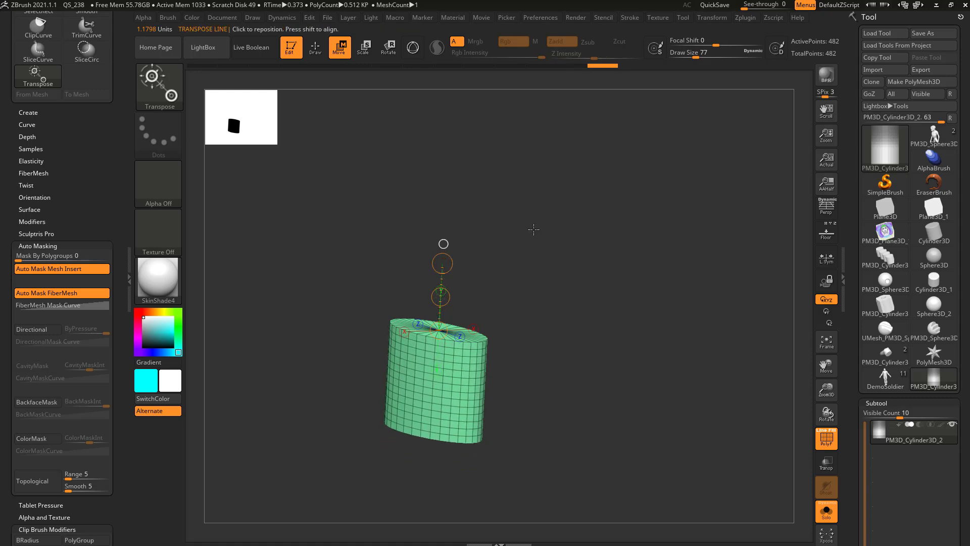
pyautogui.keyDown('alt'); pyautogui.moveTo(519, 239); pyautogui.dragTo(517, 235); pyautogui.keyUp('alt')
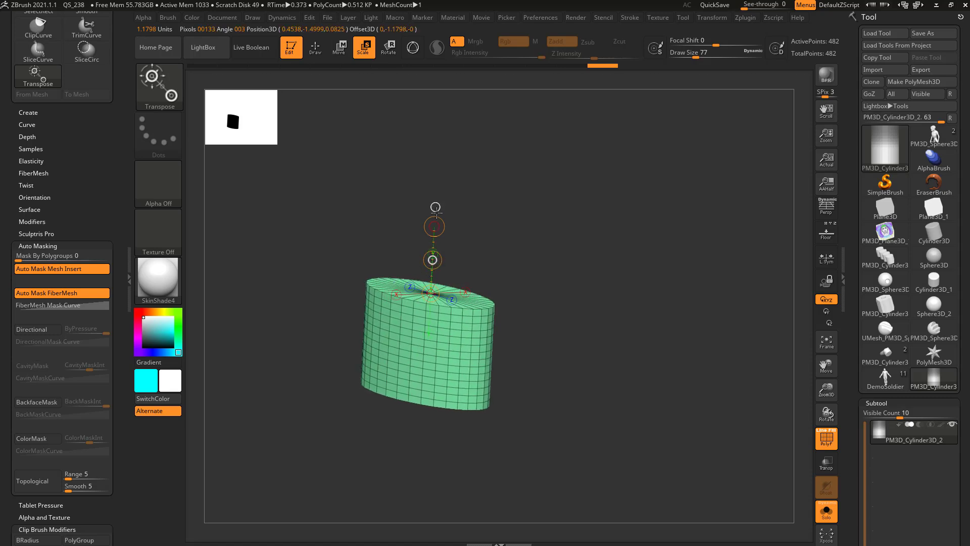
pyautogui.moveTo(424, 281); pyautogui.dragTo(442, 222)
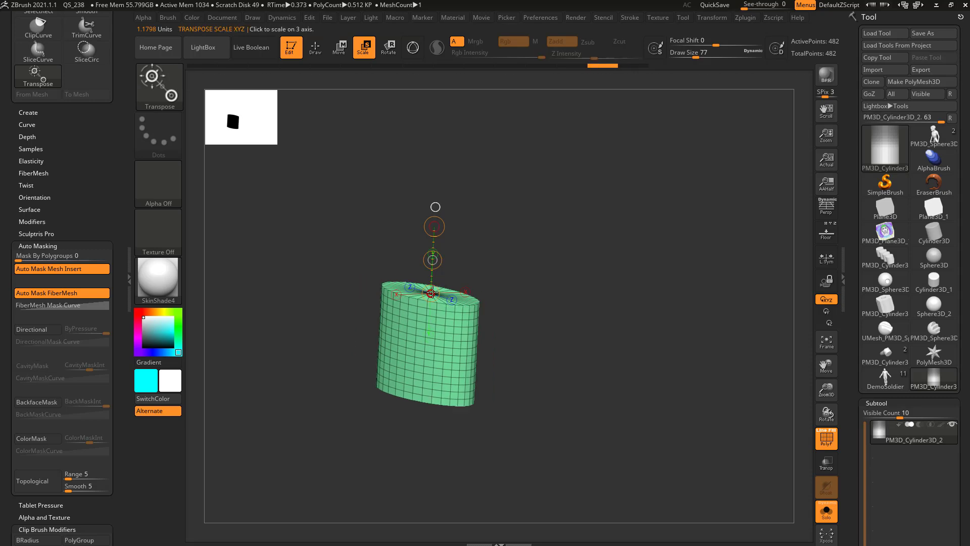
pyautogui.moveTo(426, 331); pyautogui.dragTo(520, 319)
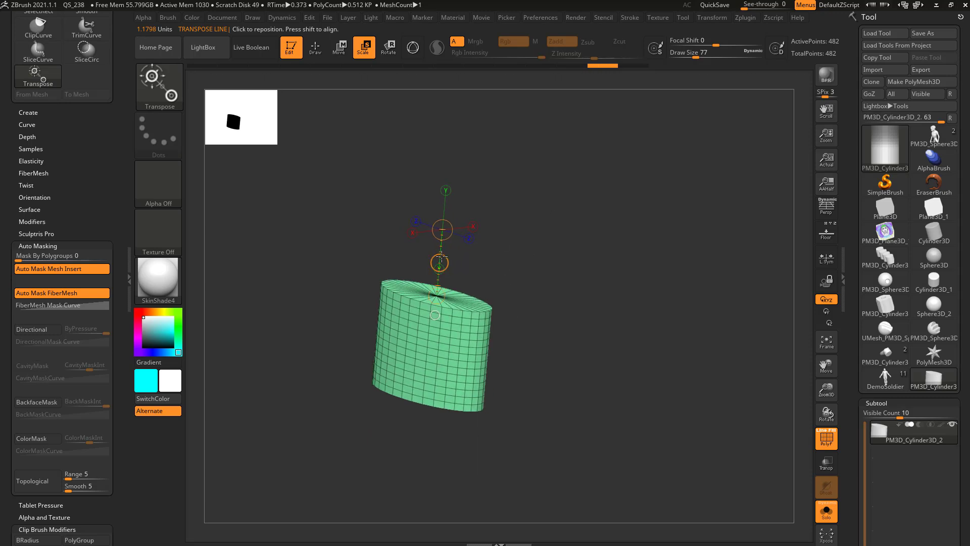
pyautogui.moveTo(438, 291); pyautogui.dragTo(460, 208)
# Step: Switch the Transpose line to Move mode and adjust the oval cylinder's height along the Y axis
pyautogui.press('w')
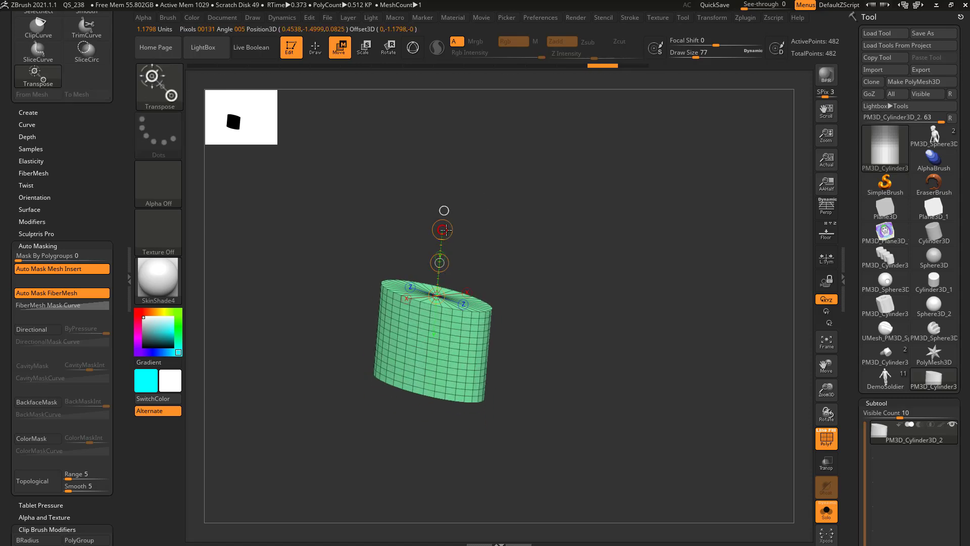
pyautogui.moveTo(447, 239); pyautogui.dragTo(443, 262)
pyautogui.moveTo(444, 222); pyautogui.dragTo(443, 251)
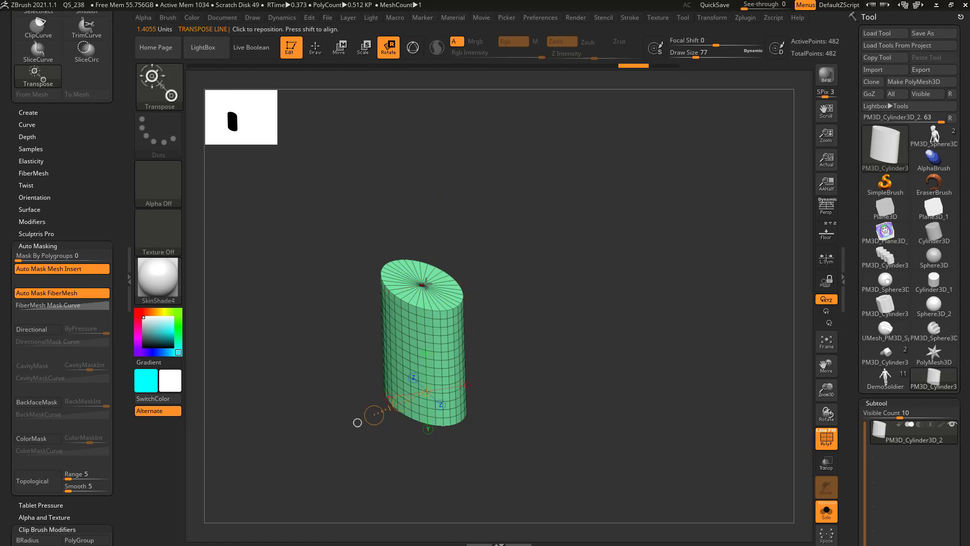
# Step: Try rotating the cylinder about the Y-aligned Transpose line in Rotate mode and undo the rotations
pyautogui.keyDown('shift'); pyautogui.moveTo(481, 273); pyautogui.dragTo(533, 248); pyautogui.keyUp('shift')
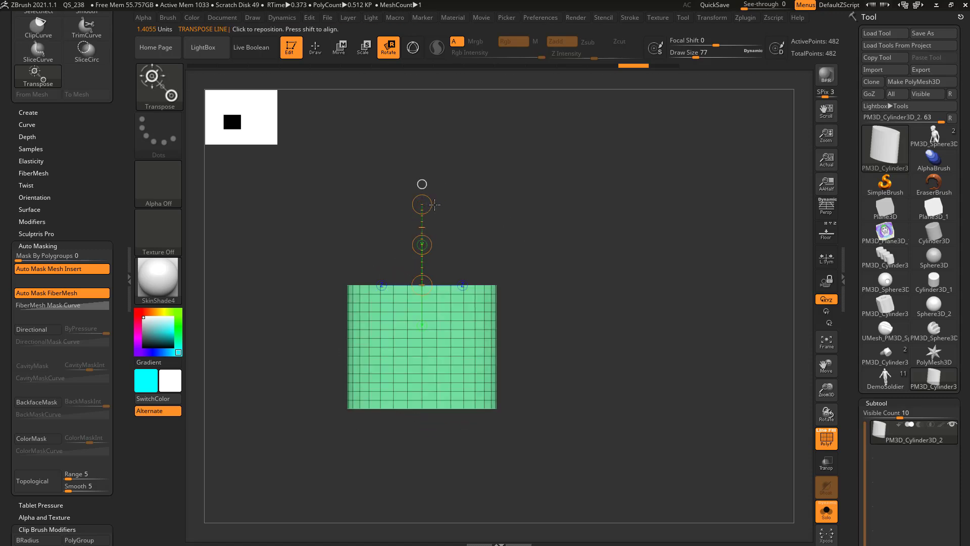
pyautogui.moveTo(422, 204)
pyautogui.mouseDown()
pyautogui.moveTo(434, 222)
pyautogui.moveTo(364, 191)
pyautogui.moveTo(443, 237)
pyautogui.moveTo(364, 210)
pyautogui.moveTo(451, 225)
pyautogui.moveTo(358, 238)
pyautogui.moveTo(484, 237)
pyautogui.moveTo(406, 207)
pyautogui.moveTo(422, 206)
pyautogui.moveTo(454, 212)
pyautogui.moveTo(382, 223)
pyautogui.moveTo(440, 202)
pyautogui.moveTo(465, 214)
pyautogui.moveTo(375, 223)
pyautogui.moveTo(422, 207)
pyautogui.mouseUp()
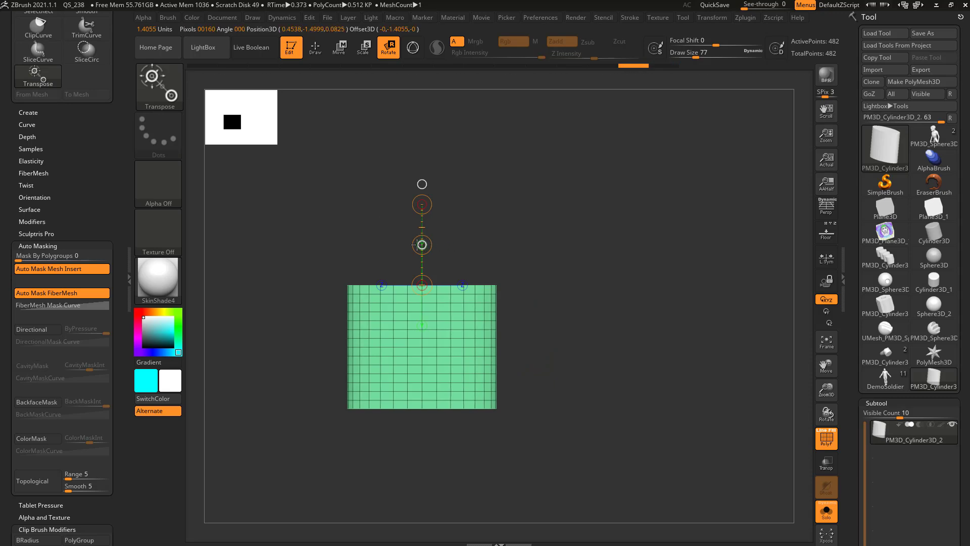
pyautogui.moveTo(416, 245); pyautogui.dragTo(485, 204)
pyautogui.moveTo(560, 237); pyautogui.dragTo(574, 301)
pyautogui.hotkey('ctrl', 'z')
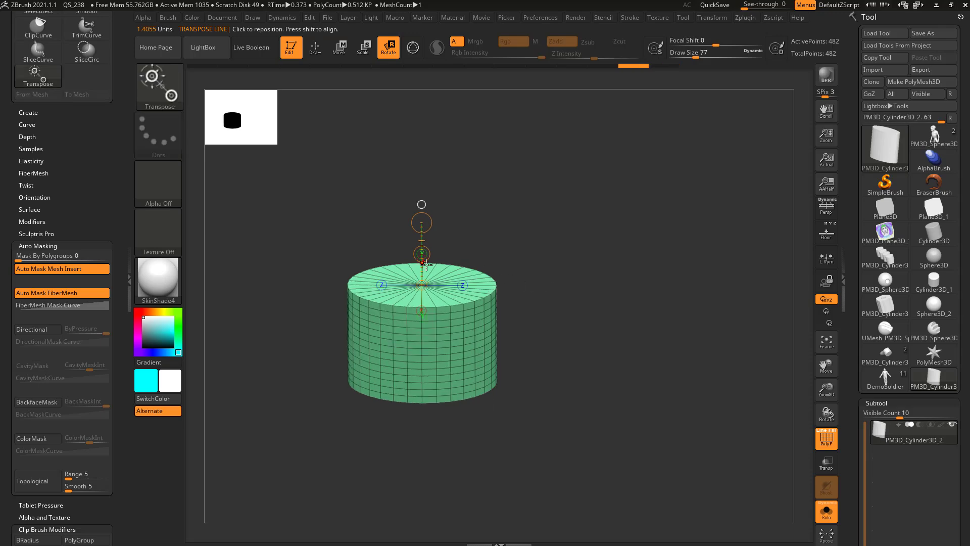
pyautogui.moveTo(421, 254)
pyautogui.mouseDown()
pyautogui.moveTo(427, 205)
pyautogui.moveTo(460, 246)
pyautogui.moveTo(371, 242)
pyautogui.moveTo(456, 236)
pyautogui.moveTo(377, 239)
pyautogui.moveTo(471, 205)
pyautogui.moveTo(453, 242)
pyautogui.moveTo(460, 284)
pyautogui.moveTo(456, 252)
pyautogui.moveTo(421, 211)
pyautogui.moveTo(356, 229)
pyautogui.moveTo(324, 283)
pyautogui.moveTo(361, 232)
pyautogui.moveTo(423, 212)
pyautogui.moveTo(471, 297)
pyautogui.moveTo(438, 232)
pyautogui.moveTo(431, 294)
pyautogui.moveTo(437, 154)
pyautogui.moveTo(480, 180)
pyautogui.moveTo(469, 254)
pyautogui.moveTo(424, 276)
pyautogui.moveTo(393, 207)
pyautogui.moveTo(446, 275)
pyautogui.moveTo(469, 267)
pyautogui.moveTo(493, 232)
pyautogui.mouseUp()
pyautogui.hotkey('ctrl', 'z')
pyautogui.hotkey('ctrl', 'z')
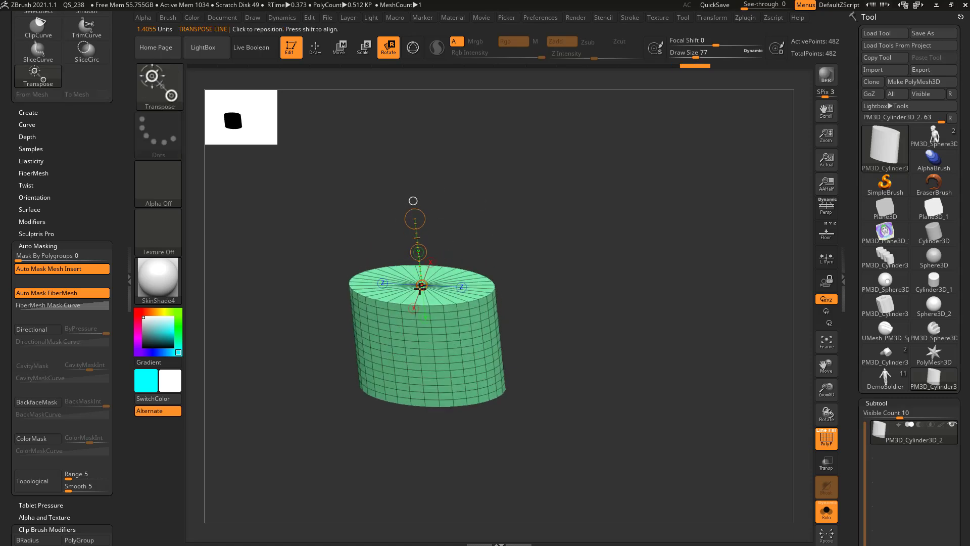
# Step: Try rotating the cylinder using the Transpose line's end at the cap, undo it, and snap to a side view
pyautogui.moveTo(422, 285); pyautogui.dragTo(464, 303)
pyautogui.moveTo(443, 222); pyautogui.dragTo(419, 303)
pyautogui.hotkey('ctrl', 'z')
pyautogui.moveTo(544, 271)
pyautogui.keyDown('shift'); pyautogui.mouseDown()
pyautogui.moveTo(558, 220)
pyautogui.moveTo(512, 263)
pyautogui.moveTo(487, 222)
pyautogui.moveTo(547, 266)
pyautogui.mouseUp(); pyautogui.keyUp('shift')
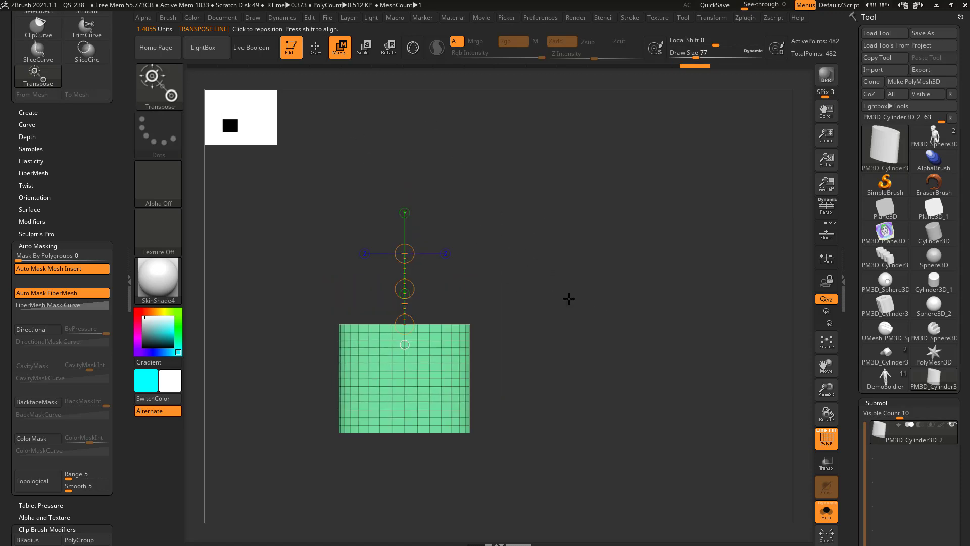
# Step: Load the DemoSoldier tool and frame the figure's upper body
pyautogui.moveTo(885, 382)
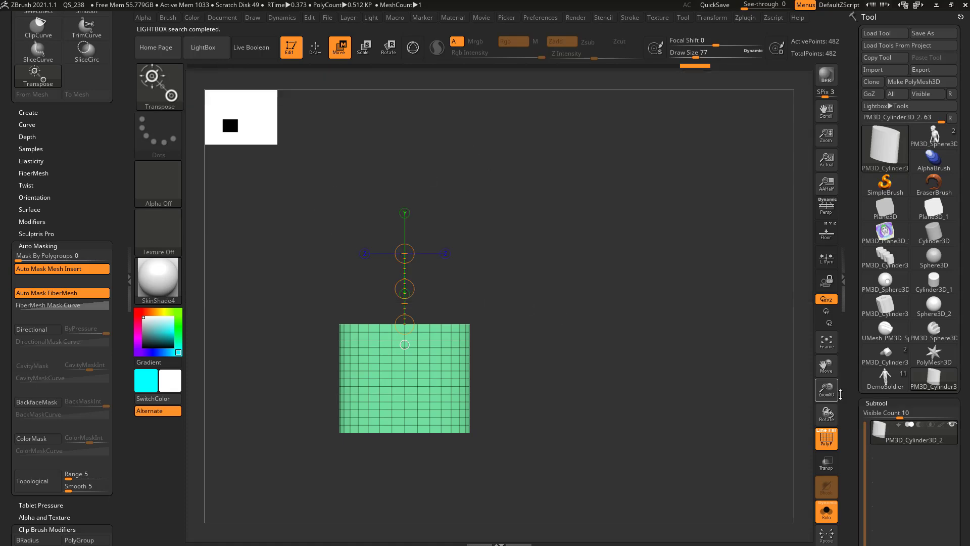
pyautogui.click(885, 378)
pyautogui.moveTo(751, 340)
pyautogui.mouseDown()
pyautogui.moveTo(692, 275)
pyautogui.moveTo(654, 265)
pyautogui.moveTo(730, 296)
pyautogui.moveTo(665, 310)
pyautogui.mouseUp()
pyautogui.moveTo(673, 276)
pyautogui.mouseDown()
pyautogui.moveTo(659, 277)
pyautogui.moveTo(655, 298)
pyautogui.moveTo(662, 277)
pyautogui.mouseUp()
# Step: Draw a Transpose line down the soldier's left arm and apply a topological mask ending at the elbow
pyautogui.press('w')
pyautogui.moveTo(516, 244)
pyautogui.mouseDown()
pyautogui.moveTo(511, 273)
pyautogui.moveTo(559, 323)
pyautogui.mouseUp()
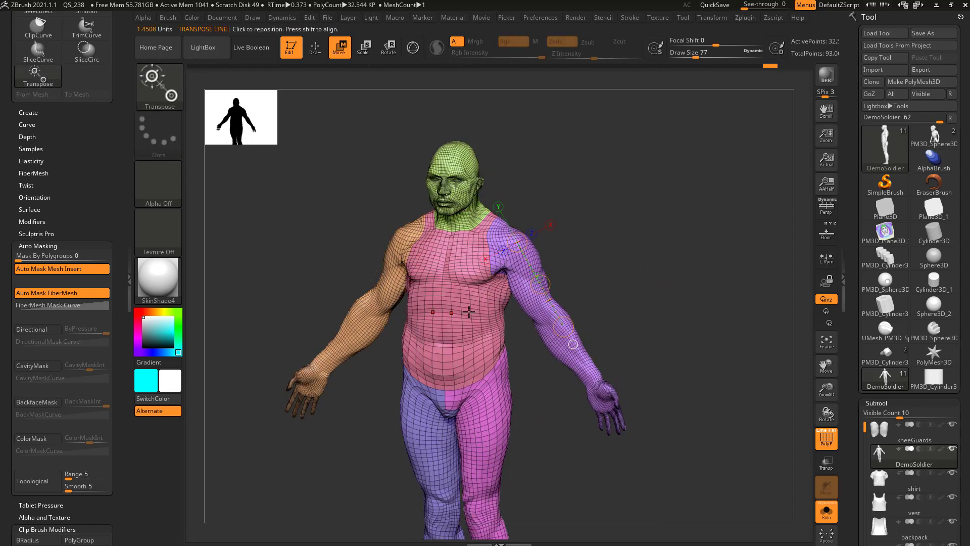
pyautogui.keyDown('ctrl'); pyautogui.moveTo(519, 262); pyautogui.dragTo(558, 343); pyautogui.keyUp('ctrl')
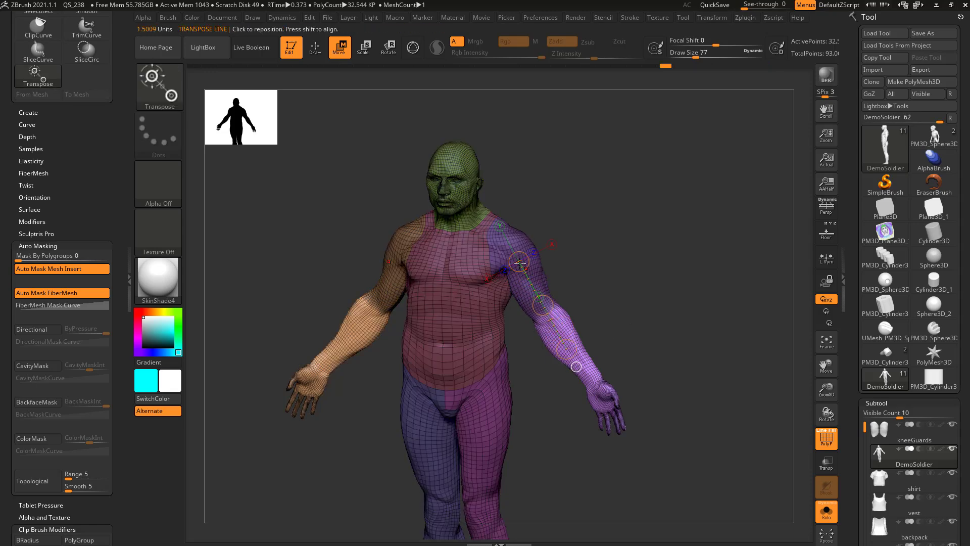
pyautogui.moveTo(586, 314); pyautogui.dragTo(568, 253)
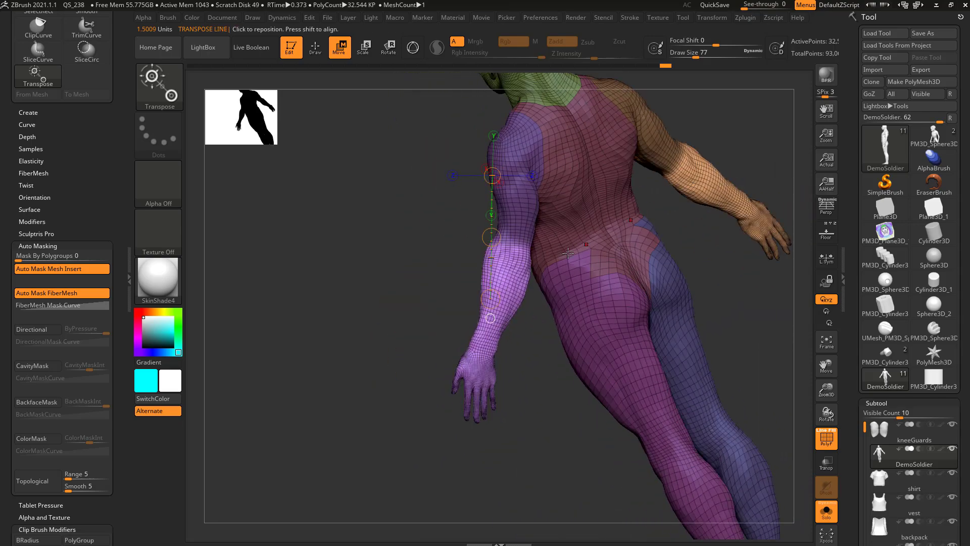
# Step: Place the Transpose line along the soldier's left forearm, from the elbow to the wrist
pyautogui.click(523, 256)
pyautogui.moveTo(483, 347); pyautogui.dragTo(516, 338)
pyautogui.moveTo(578, 329); pyautogui.dragTo(533, 309)
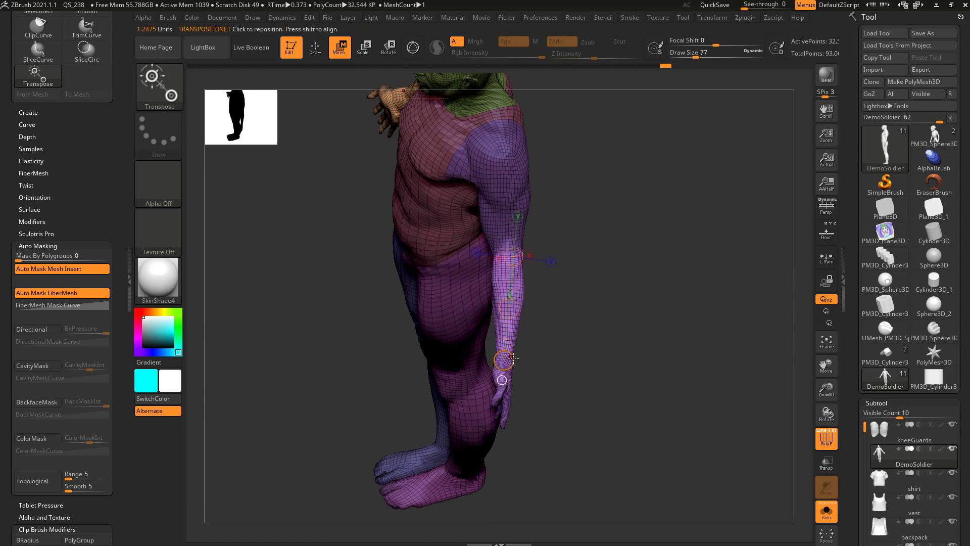
pyautogui.moveTo(514, 358)
pyautogui.mouseDown()
pyautogui.moveTo(530, 358)
pyautogui.moveTo(499, 356)
pyautogui.moveTo(513, 359)
pyautogui.mouseUp()
pyautogui.moveTo(519, 252); pyautogui.dragTo(519, 254)
# Step: Rotate the unmasked left forearm forward about the elbow with the Transpose line in Rotate mode
pyautogui.keyDown('shift'); pyautogui.moveTo(617, 268); pyautogui.dragTo(519, 221); pyautogui.keyUp('shift')
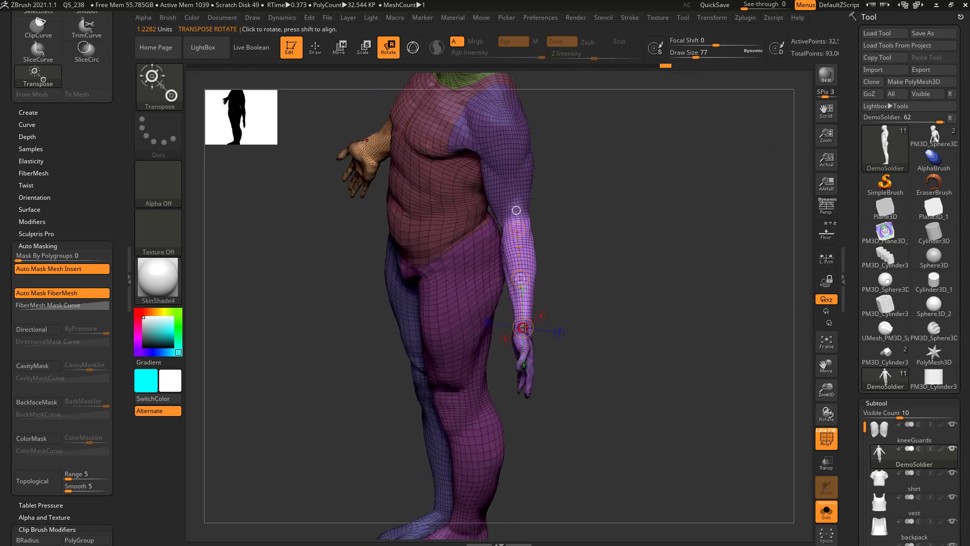
pyautogui.moveTo(524, 327); pyautogui.dragTo(430, 296)
pyautogui.moveTo(632, 305)
pyautogui.mouseDown()
pyautogui.moveTo(563, 292)
pyautogui.moveTo(611, 283)
pyautogui.moveTo(606, 259)
pyautogui.moveTo(605, 284)
pyautogui.moveTo(603, 268)
pyautogui.mouseUp()
# Step: Clear the mask from the soldier and choose MaskLasso as the masking brush
pyautogui.keyDown('ctrl'); pyautogui.moveTo(442, 290); pyautogui.dragTo(386, 311); pyautogui.keyUp('ctrl')
pyautogui.keyDown('ctrl'); pyautogui.moveTo(598, 293); pyautogui.dragTo(627, 320); pyautogui.keyUp('ctrl')
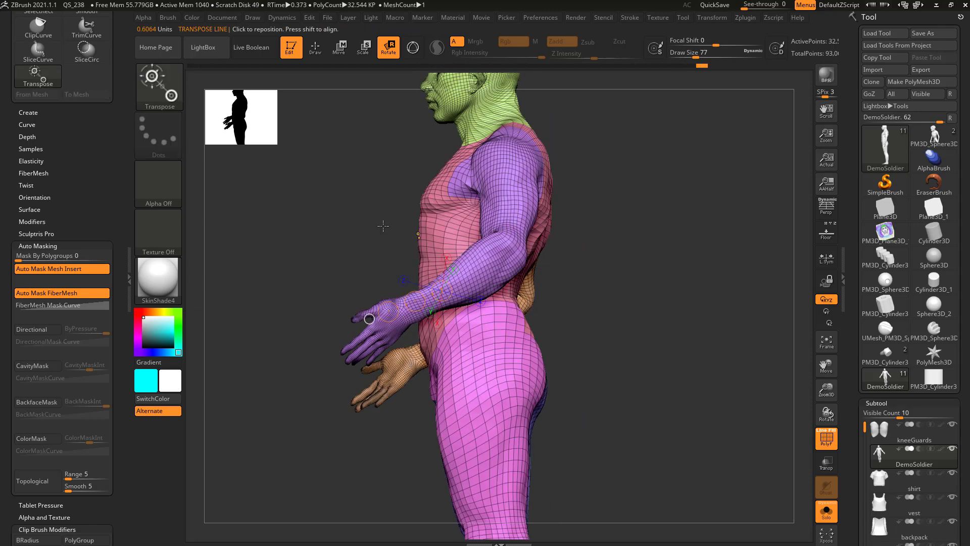
pyautogui.keyDown('ctrl'); pyautogui.click(160, 87); pyautogui.keyUp('ctrl')
pyautogui.click(370, 139)
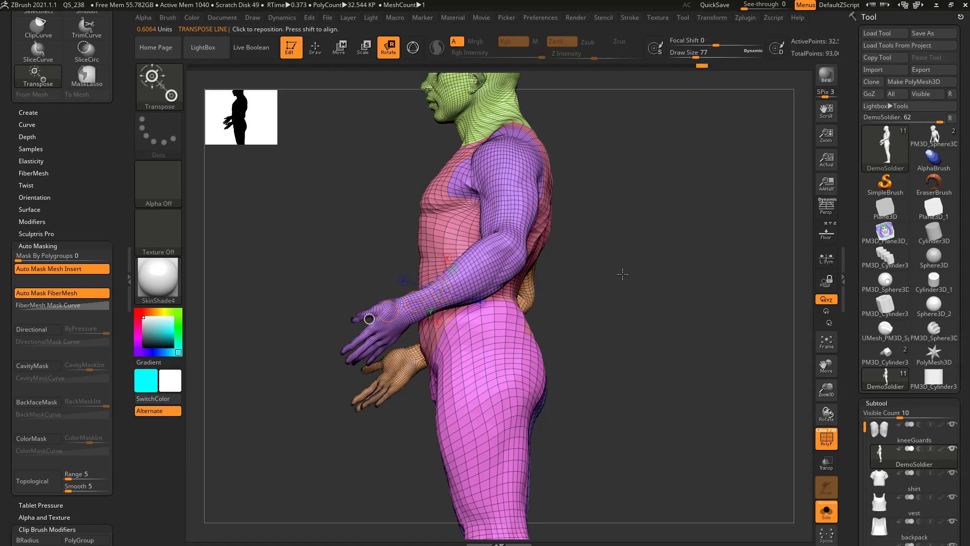
# Step: Mask the soldier except for the left hand and draw a Transpose line outward from the wrist
pyautogui.moveTo(315, 271)
pyautogui.keyDown('ctrl'); pyautogui.mouseDown()
pyautogui.moveTo(329, 414)
pyautogui.moveTo(387, 274)
pyautogui.moveTo(400, 306)
pyautogui.mouseUp(); pyautogui.keyUp('ctrl')
pyautogui.moveTo(591, 310)
pyautogui.mouseDown()
pyautogui.moveTo(689, 321)
pyautogui.moveTo(596, 314)
pyautogui.mouseUp()
pyautogui.moveTo(291, 353)
pyautogui.keyDown('ctrl'); pyautogui.mouseDown()
pyautogui.moveTo(328, 420)
pyautogui.moveTo(316, 280)
pyautogui.moveTo(379, 323)
pyautogui.moveTo(419, 318)
pyautogui.mouseUp(); pyautogui.keyUp('ctrl')
pyautogui.moveTo(380, 382); pyautogui.dragTo(429, 352)
pyautogui.moveTo(353, 432); pyautogui.dragTo(603, 293)
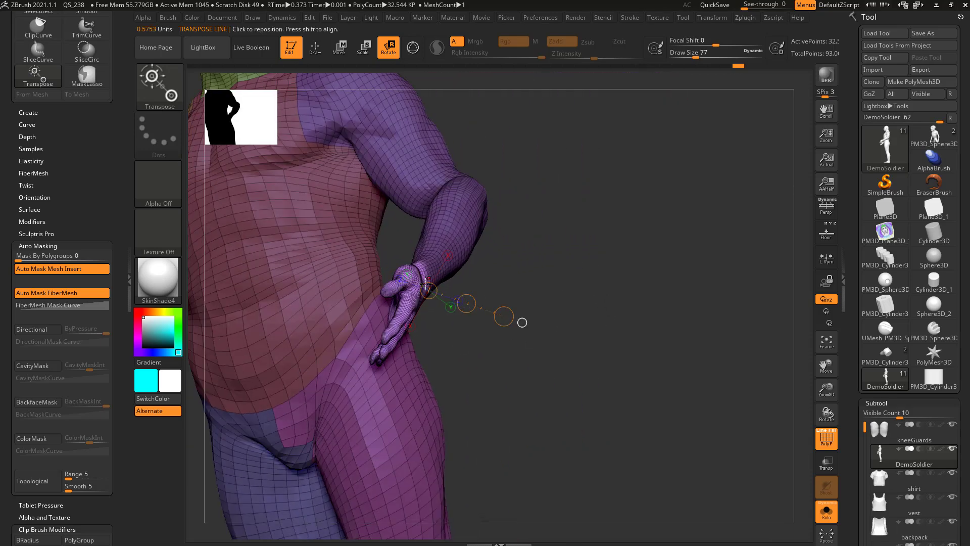
# Step: Undo the last change and reposition the Transpose line's end at the soldier's left wrist
pyautogui.moveTo(535, 268); pyautogui.dragTo(449, 356)
pyautogui.hotkey('ctrl', 'z')
pyautogui.moveTo(433, 287); pyautogui.dragTo(416, 275)
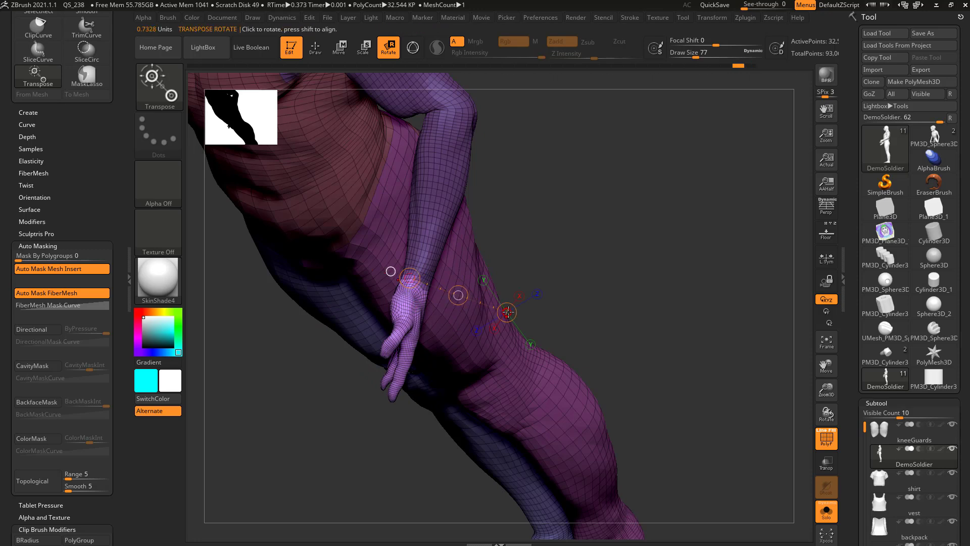
pyautogui.moveTo(507, 312)
pyautogui.mouseDown()
pyautogui.moveTo(455, 369)
pyautogui.moveTo(507, 312)
pyautogui.mouseUp()
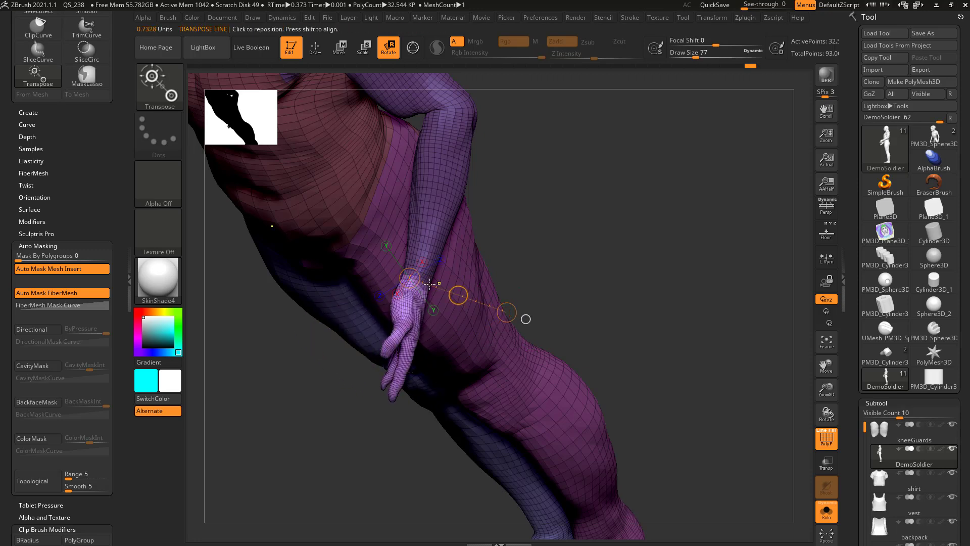
pyautogui.moveTo(414, 276); pyautogui.dragTo(422, 226)
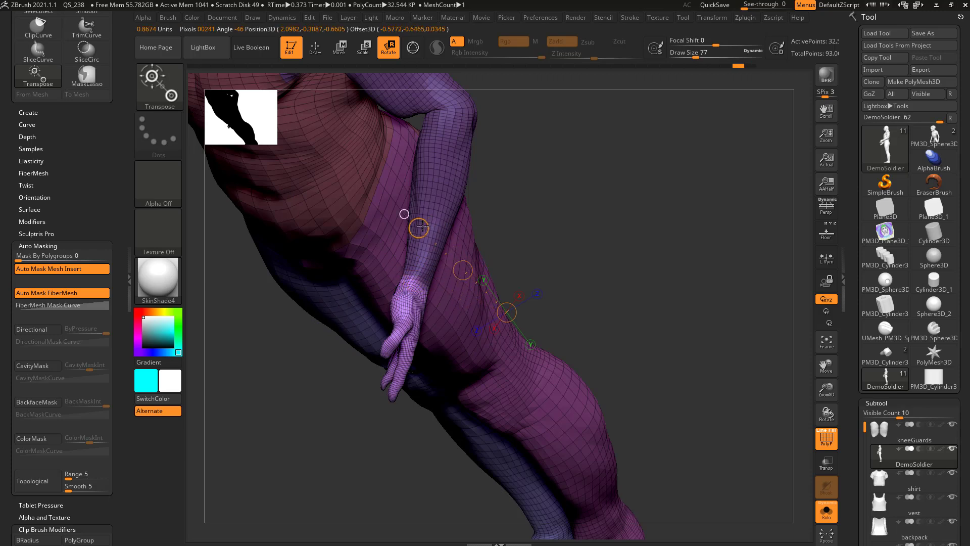
pyautogui.moveTo(409, 280); pyautogui.dragTo(420, 279)
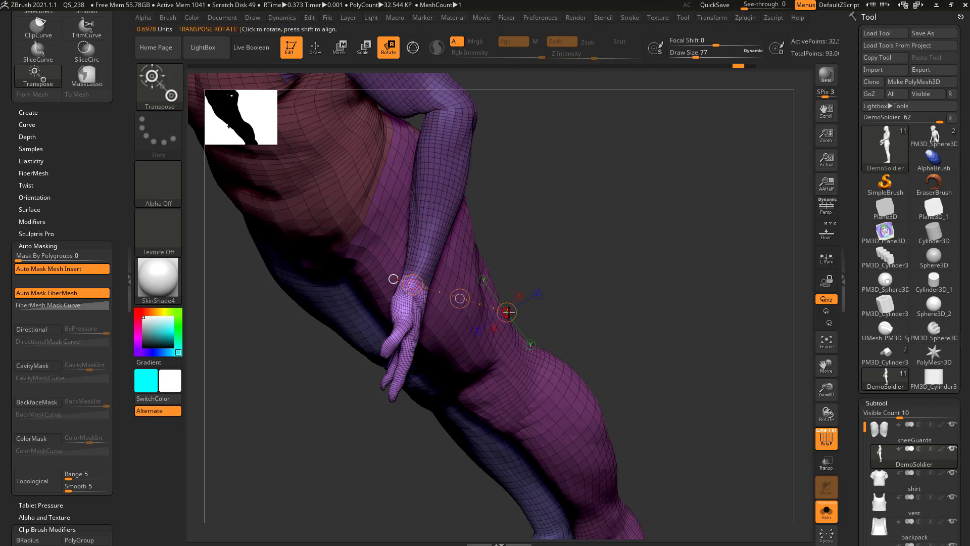
# Step: Rotate the soldier's unmasked left hand about the wrist by swinging the outer end of the Transpose line
pyautogui.moveTo(508, 312); pyautogui.dragTo(469, 347)
pyautogui.keyDown('ctrl'); pyautogui.moveTo(626, 313); pyautogui.dragTo(621, 289, button='right'); pyautogui.keyUp('ctrl')
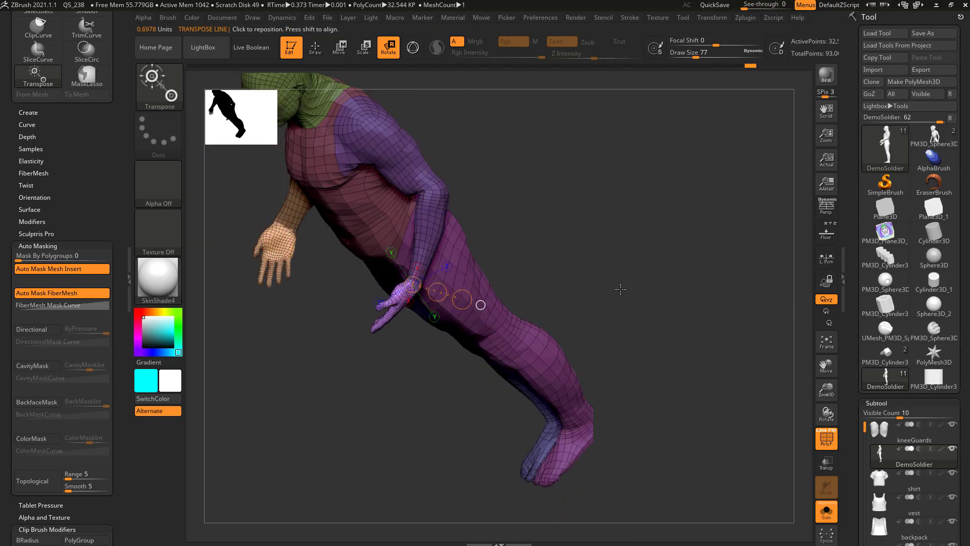
pyautogui.moveTo(620, 289); pyautogui.dragTo(642, 303)
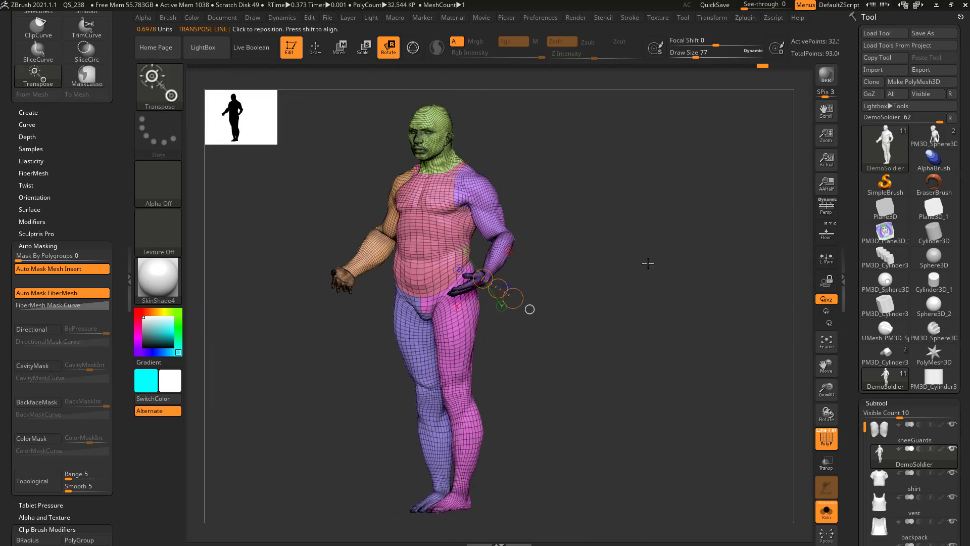
# Step: Convert the Cylinder3D primitive to a PolyMesh3D and split it into polygroups with Groups By Normals
pyautogui.click(929, 237)
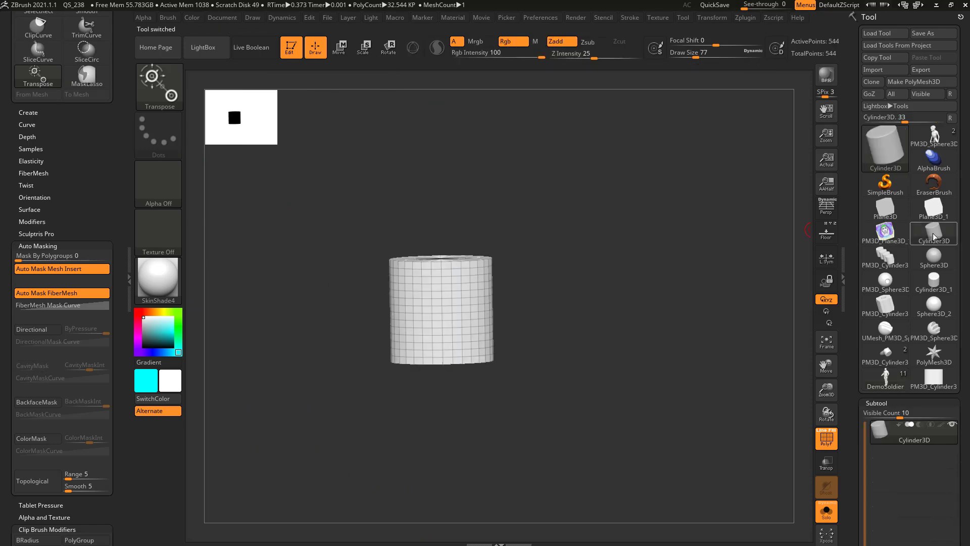
pyautogui.click(916, 83)
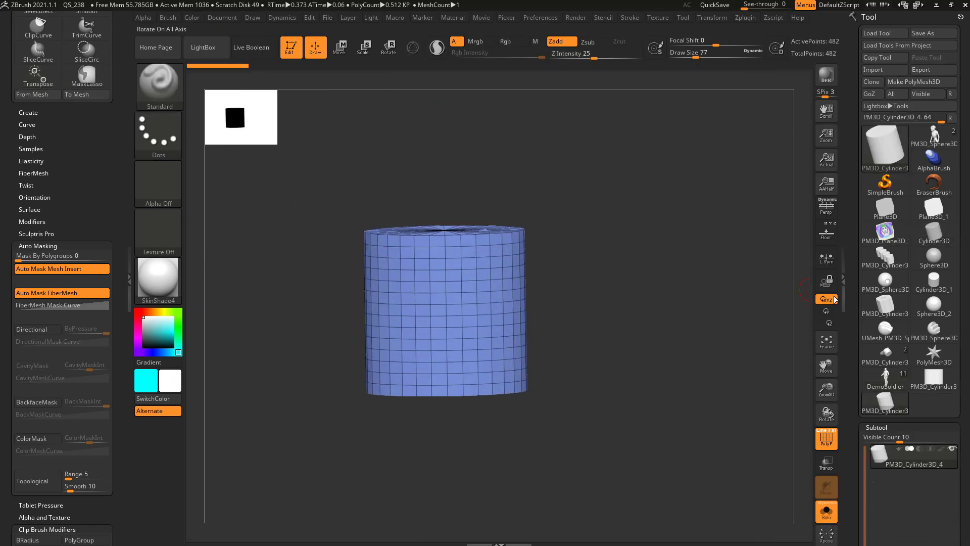
pyautogui.moveTo(861, 284)
pyautogui.mouseDown()
pyautogui.moveTo(870, 154)
pyautogui.moveTo(862, 116)
pyautogui.mouseUp()
pyautogui.moveTo(873, 247); pyautogui.dragTo(873, 150)
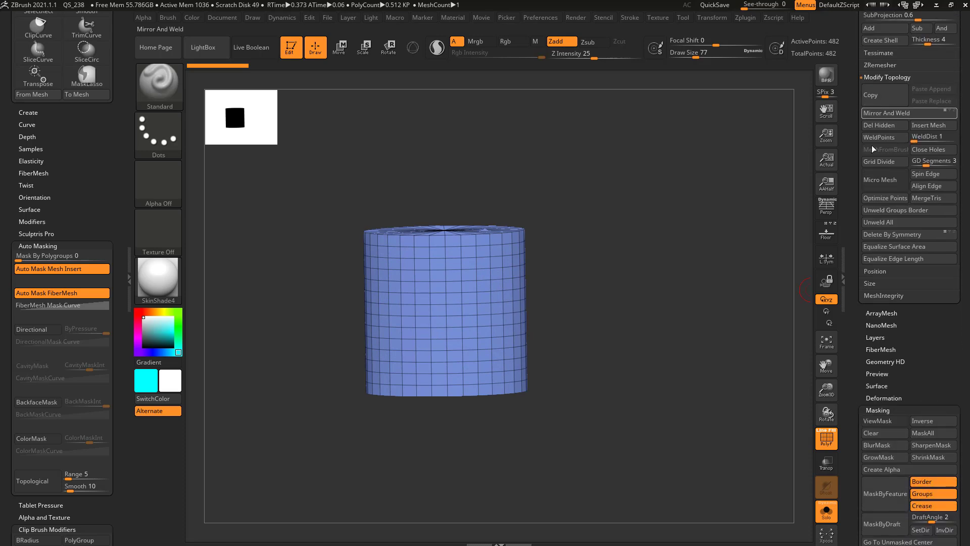
pyautogui.click(880, 434)
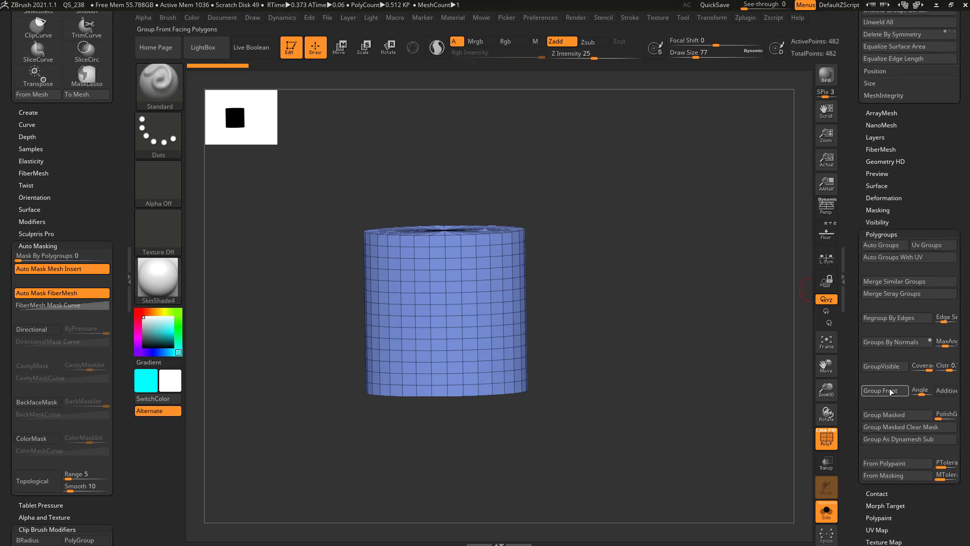
pyautogui.click(891, 342)
pyautogui.moveTo(742, 323); pyautogui.dragTo(571, 252)
# Step: Mask everything except the cylinder's top cap polygroup using the Transpose line in Move mode
pyautogui.press('w')
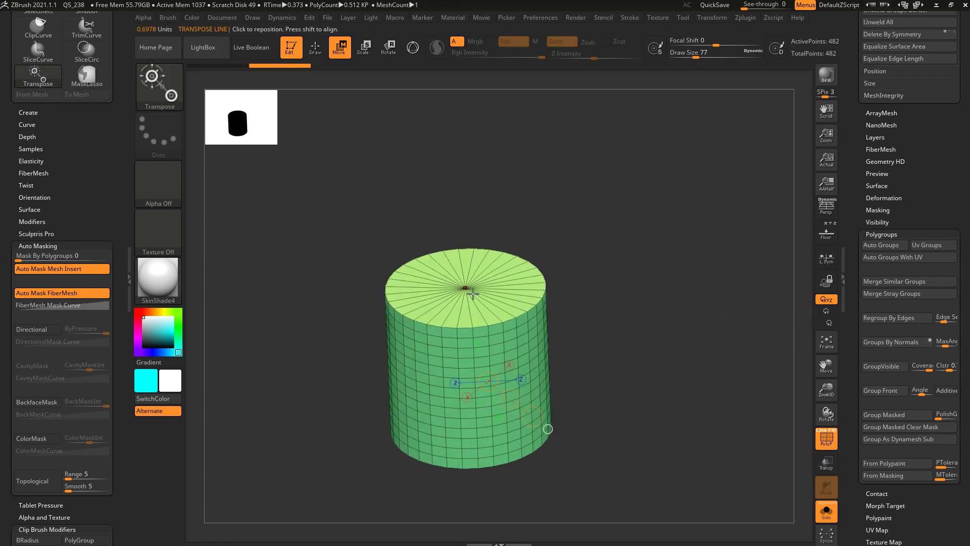
pyautogui.keyDown('ctrl'); pyautogui.click(465, 285); pyautogui.keyUp('ctrl')
pyautogui.moveTo(569, 281)
pyautogui.mouseDown()
pyautogui.moveTo(561, 250)
pyautogui.moveTo(566, 273)
pyautogui.moveTo(579, 269)
pyautogui.mouseUp()
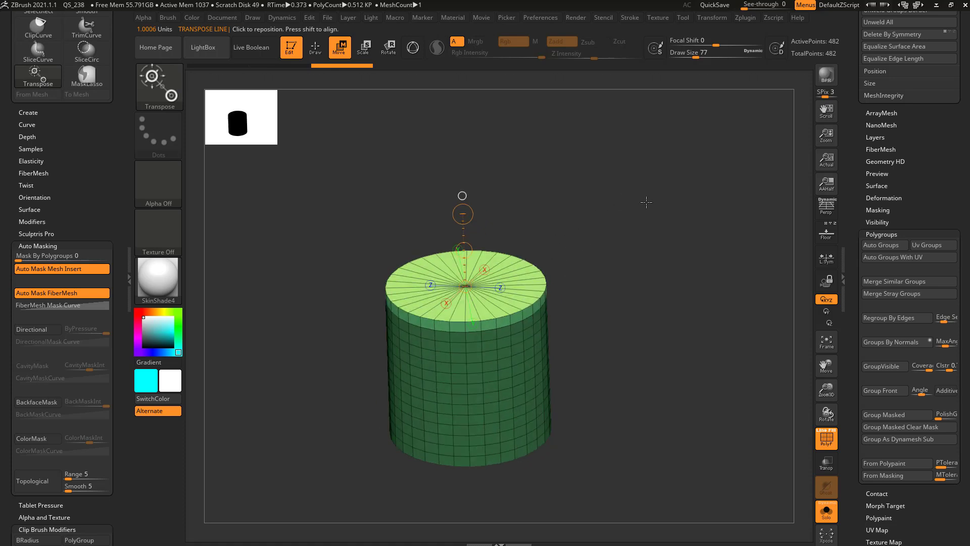
# Step: Switch to the gizmo, invert the mask, and mask everything except the cylinder's bottom cap polygroup
pyautogui.press('y')
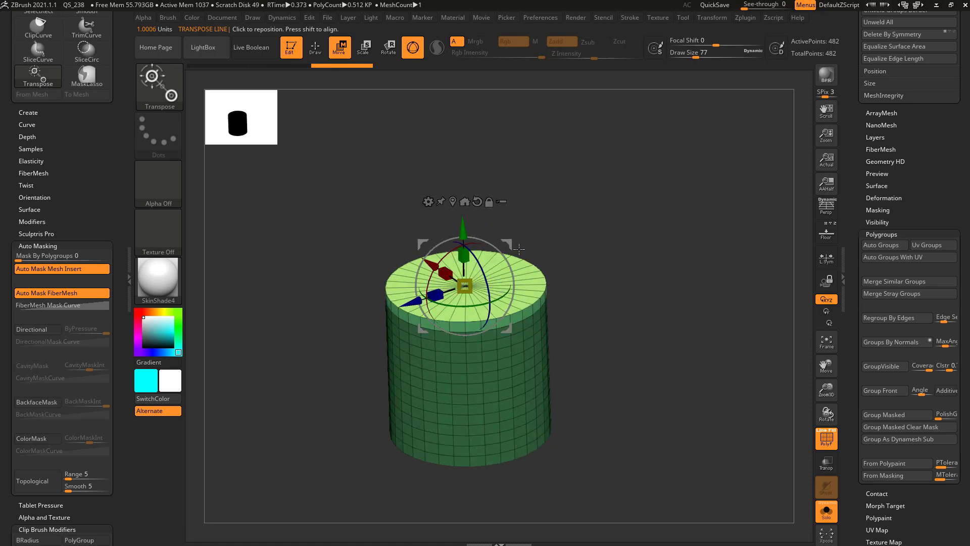
pyautogui.moveTo(602, 388); pyautogui.dragTo(595, 268)
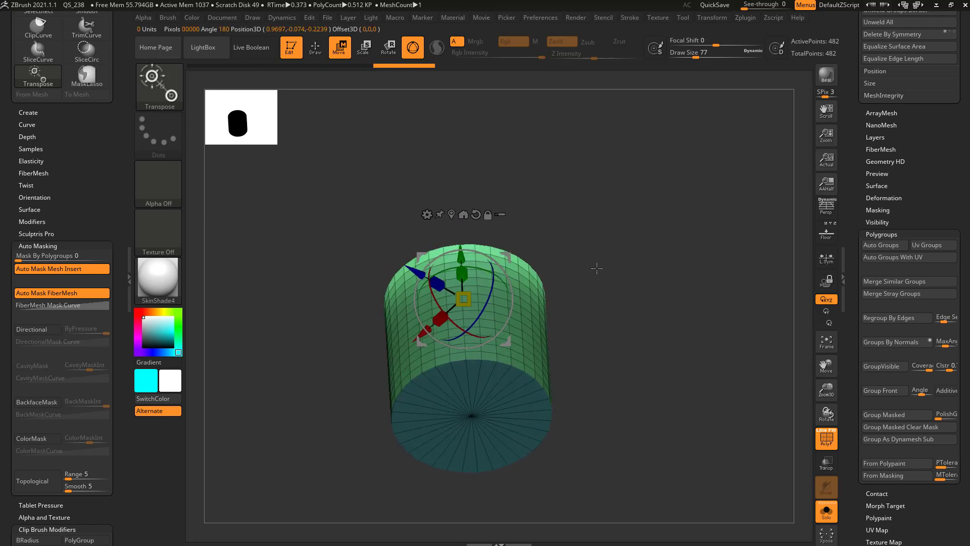
pyautogui.keyDown('ctrl'); pyautogui.click(595, 269); pyautogui.keyUp('ctrl')
pyautogui.keyDown('ctrl'); pyautogui.click(477, 412); pyautogui.keyUp('ctrl')
pyautogui.moveTo(580, 313); pyautogui.dragTo(565, 369)
# Step: Blur the mask across the cylinder's side several times and clear it completely
pyautogui.keyDown('ctrl'); pyautogui.click(512, 313); pyautogui.keyUp('ctrl')
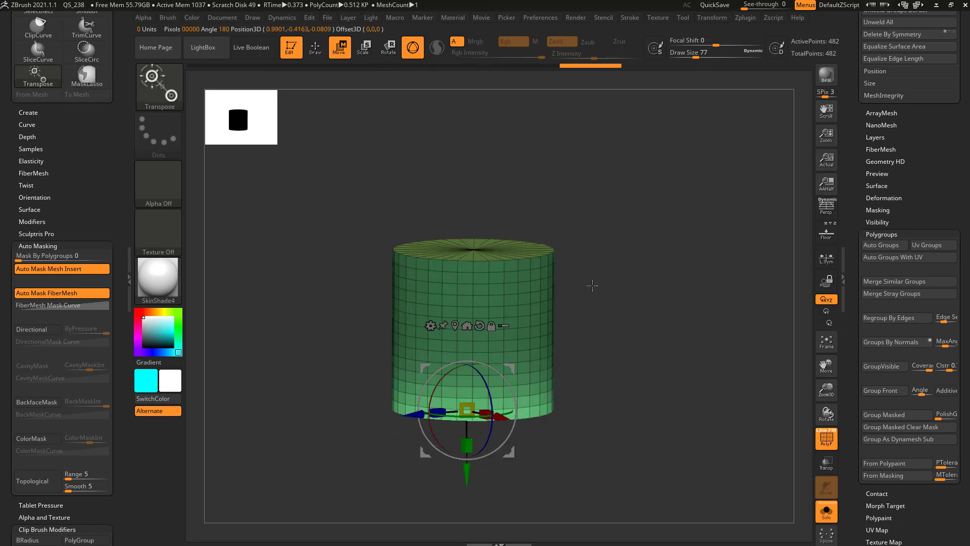
pyautogui.keyDown('ctrl'); pyautogui.click(519, 288); pyautogui.keyUp('ctrl')
pyautogui.keyDown('ctrl'); pyautogui.click(533, 291); pyautogui.keyUp('ctrl')
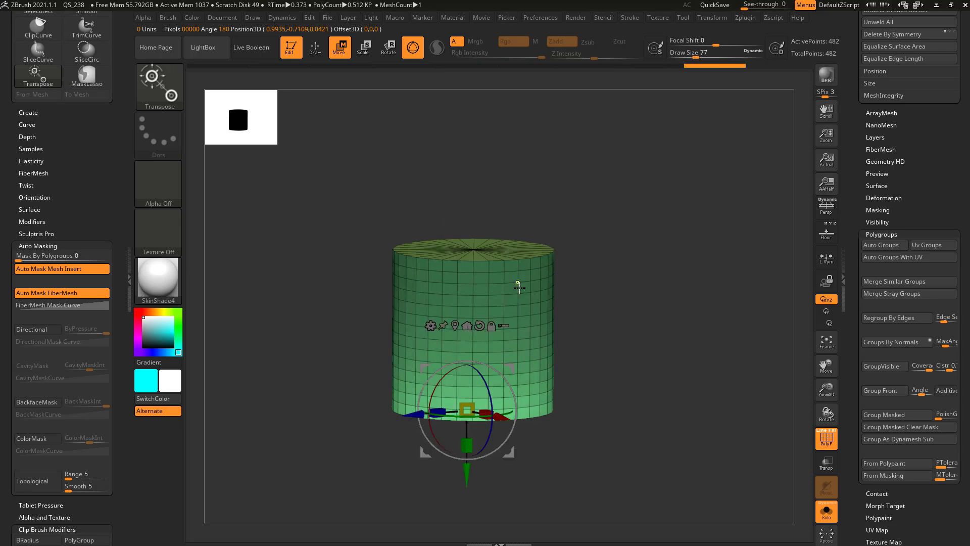
pyautogui.keyDown('ctrl'); pyautogui.moveTo(615, 258); pyautogui.dragTo(648, 296); pyautogui.keyUp('ctrl')
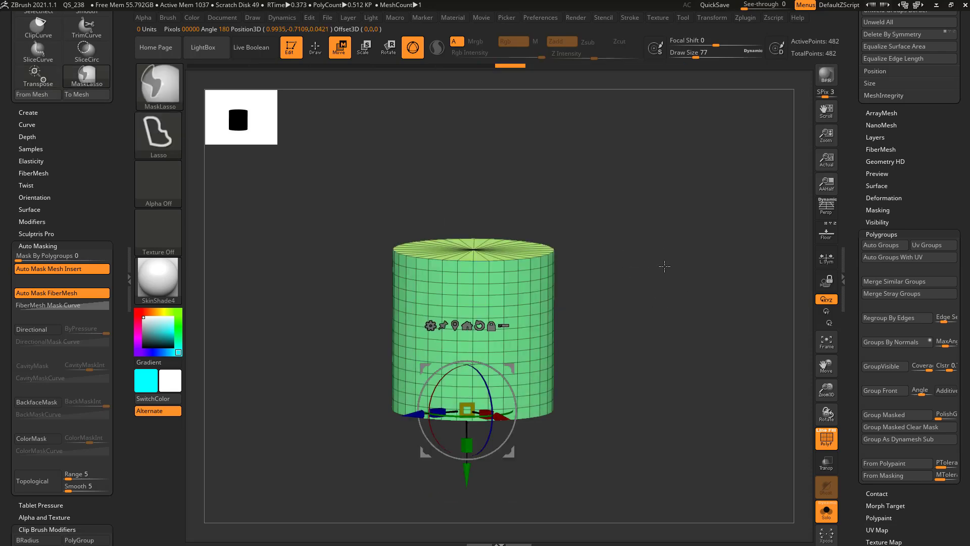
# Step: Try to mask around the cylinder's side polygroup with the gizmo active
pyautogui.keyDown('ctrl'); pyautogui.click(514, 296); pyautogui.keyUp('ctrl')
pyautogui.moveTo(618, 247); pyautogui.dragTo(631, 215)
pyautogui.moveTo(616, 326)
pyautogui.mouseDown()
pyautogui.moveTo(626, 249)
pyautogui.moveTo(614, 331)
pyautogui.mouseUp()
pyautogui.press('q')
pyautogui.press('w')
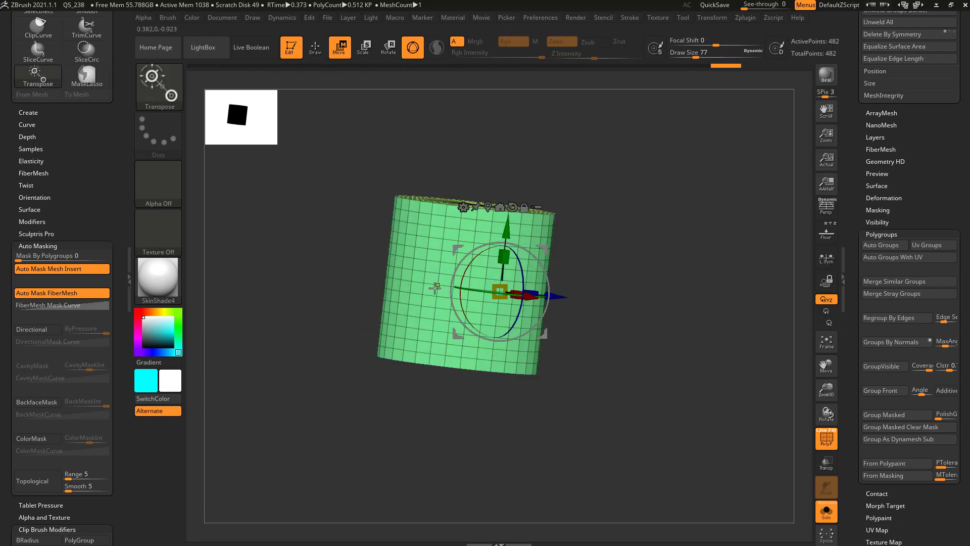
# Step: Isolate the cylinder's side polygroup in Draw mode, mask it, and show the whole cylinder again
pyautogui.press('q')
pyautogui.moveTo(578, 260)
pyautogui.mouseDown()
pyautogui.moveTo(598, 275)
pyautogui.moveTo(545, 313)
pyautogui.moveTo(604, 298)
pyautogui.mouseUp()
pyautogui.press('w')
pyautogui.press('q')
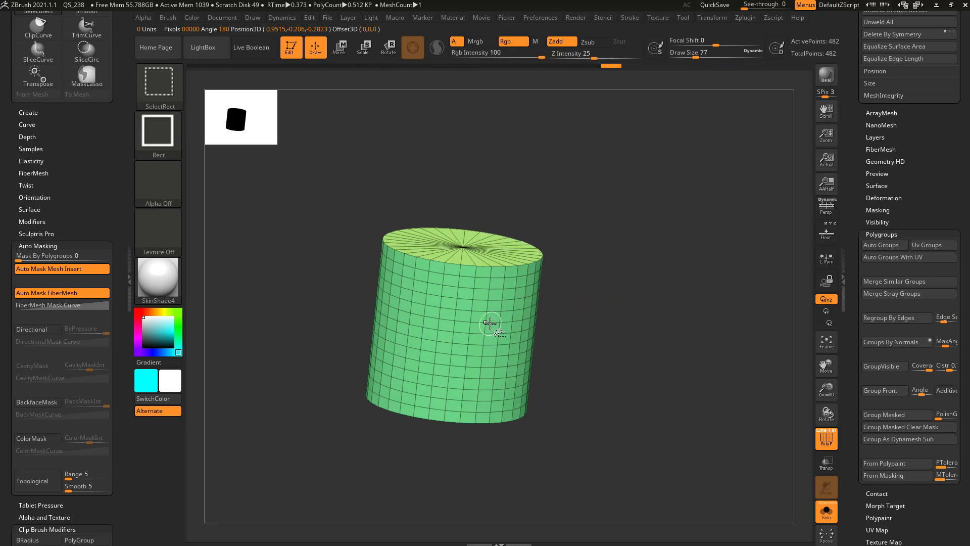
pyautogui.keyDown('ctrl'); pyautogui.keyDown('shift'); pyautogui.click(487, 322); pyautogui.keyUp('shift'); pyautogui.keyUp('ctrl')
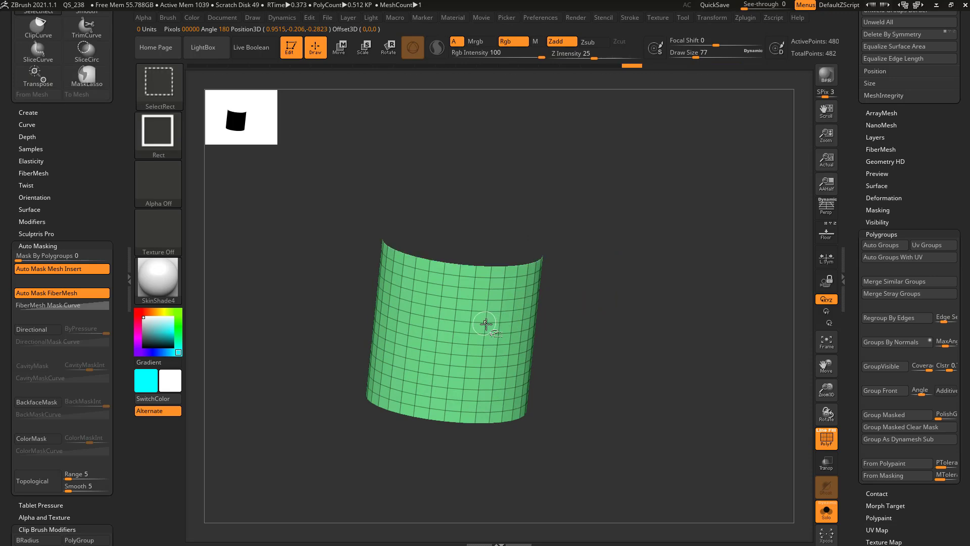
pyautogui.keyDown('ctrl'); pyautogui.click(666, 259); pyautogui.keyUp('ctrl')
pyautogui.keyDown('ctrl'); pyautogui.keyDown('shift'); pyautogui.click(660, 282); pyautogui.keyUp('shift'); pyautogui.keyUp('ctrl')
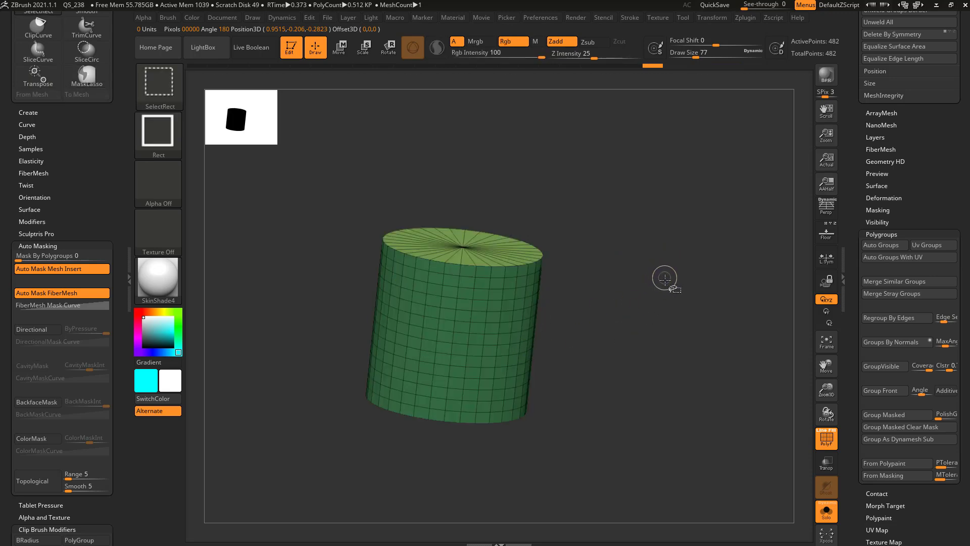
# Step: Try moving the masked cylinder along X with the gizmo, undo the move, and invert the mask
pyautogui.press('w')
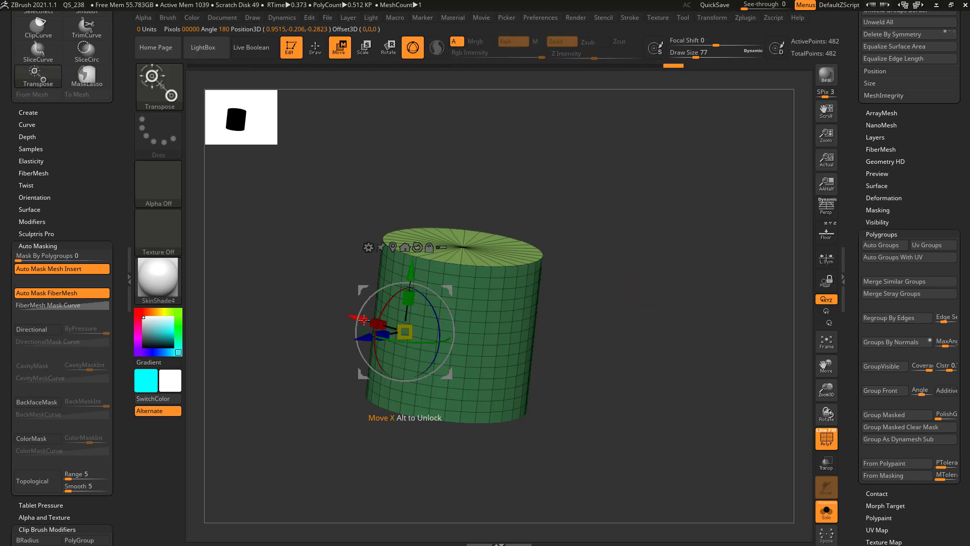
pyautogui.moveTo(364, 320); pyautogui.dragTo(424, 338)
pyautogui.hotkey('ctrl', 'z')
pyautogui.keyDown('ctrl'); pyautogui.click(665, 241); pyautogui.keyUp('ctrl')
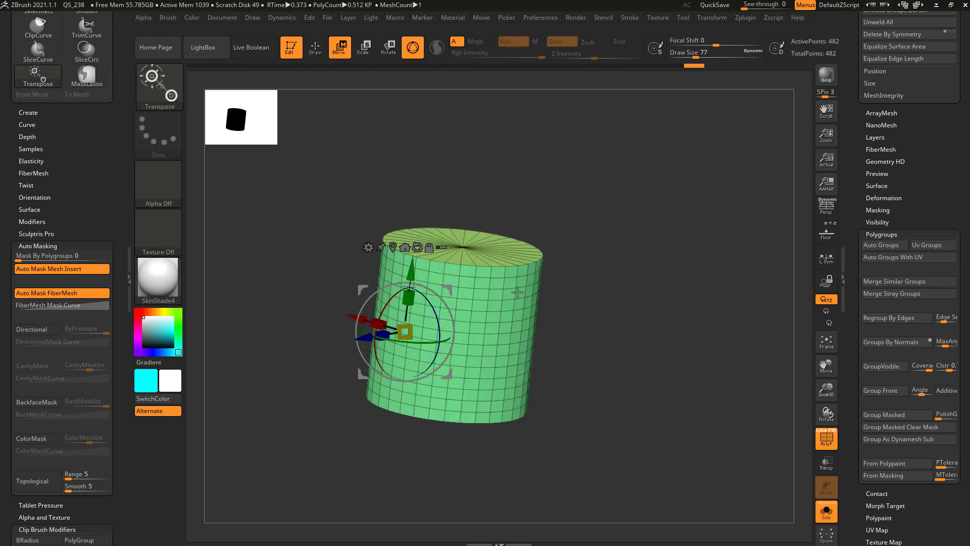
# Step: Move the cylinder's unmasked side about 0.12 along X with the gizmo, and undo the move
pyautogui.moveTo(356, 317)
pyautogui.mouseDown()
pyautogui.moveTo(348, 319)
pyautogui.moveTo(361, 323)
pyautogui.moveTo(356, 309)
pyautogui.moveTo(362, 319)
pyautogui.mouseUp()
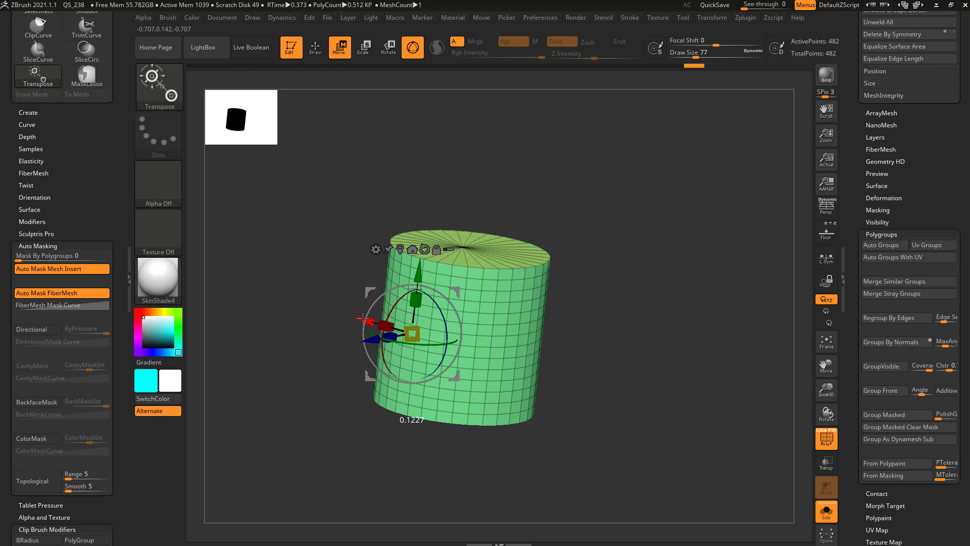
pyautogui.hotkey('ctrl', 'z')
pyautogui.press('q')
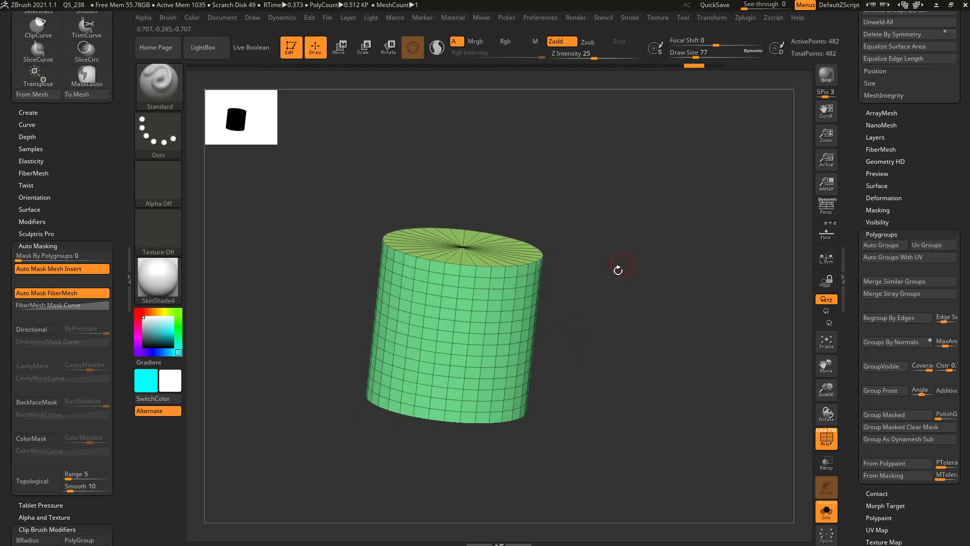
pyautogui.moveTo(609, 303); pyautogui.dragTo(611, 260)
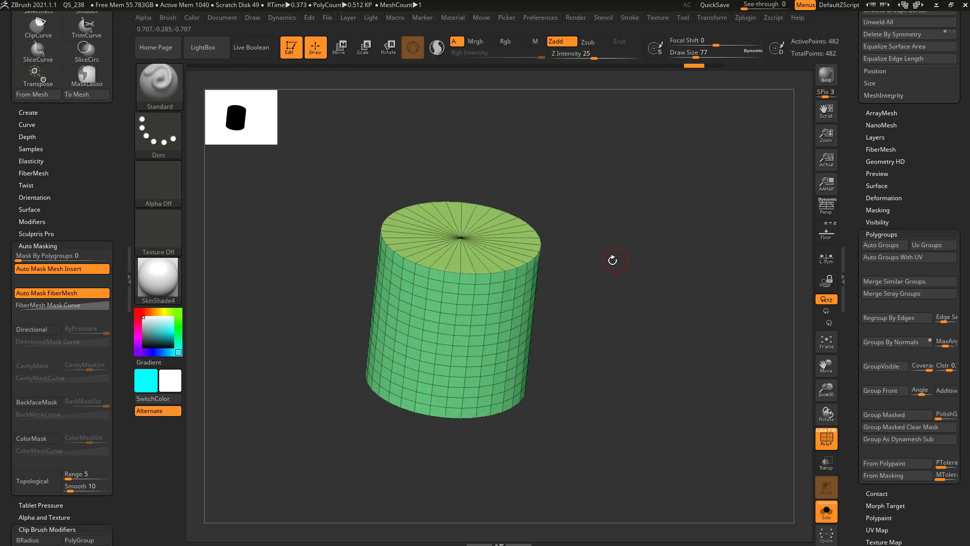
# Step: Mask everything except the top cap and extrude the cap upward in several segments with the gizmo
pyautogui.press('w')
pyautogui.keyDown('alt'); pyautogui.moveTo(573, 190); pyautogui.dragTo(561, 227); pyautogui.keyUp('alt')
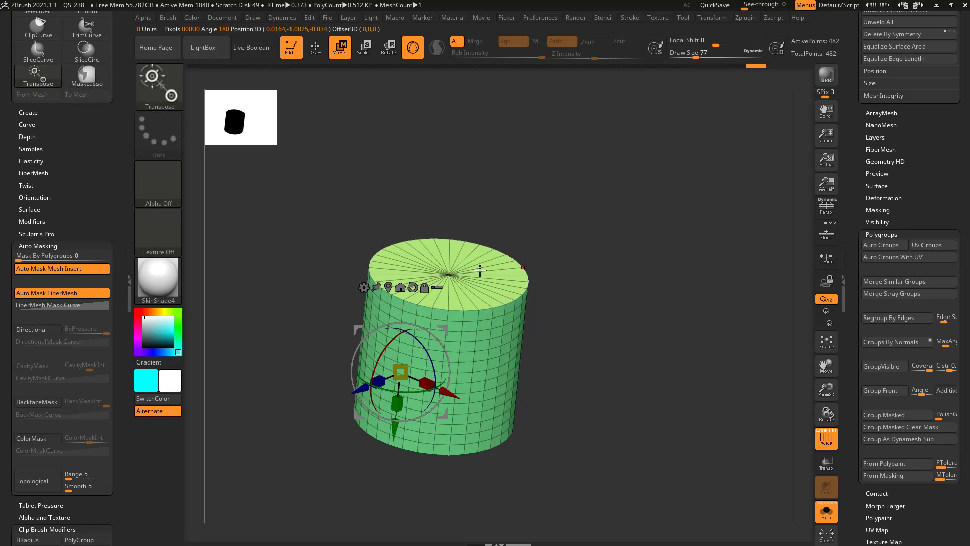
pyautogui.keyDown('ctrl'); pyautogui.click(479, 270); pyautogui.keyUp('ctrl')
pyautogui.moveTo(602, 272); pyautogui.dragTo(609, 248)
pyautogui.keyDown('ctrl'); pyautogui.moveTo(442, 332); pyautogui.dragTo(454, 274); pyautogui.keyUp('ctrl')
pyautogui.keyDown('alt'); pyautogui.moveTo(566, 217); pyautogui.dragTo(550, 302); pyautogui.keyUp('alt')
pyautogui.keyDown('ctrl'); pyautogui.moveTo(438, 355); pyautogui.dragTo(554, 171); pyautogui.keyUp('ctrl')
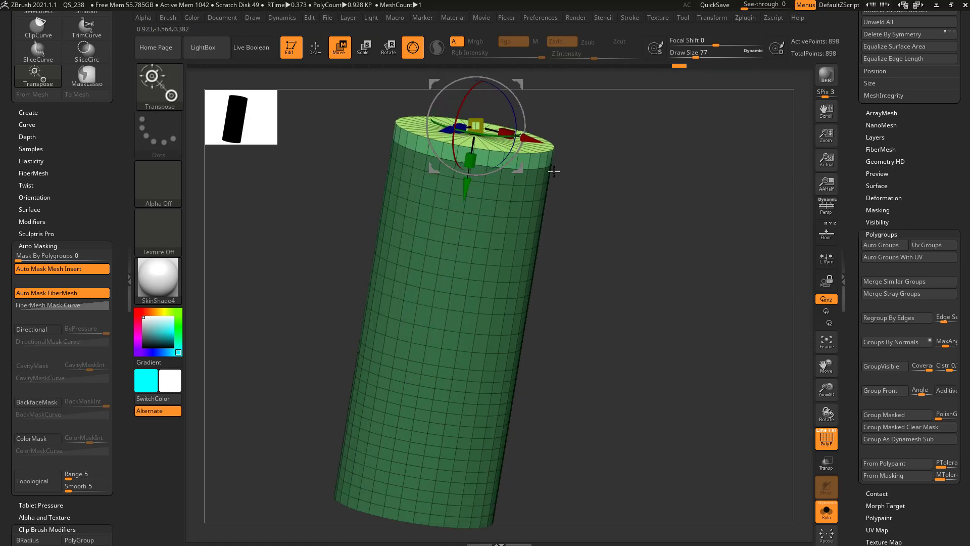
# Step: Undo the top cap extrusions and the mask around the cap
pyautogui.hotkey('ctrl', 'z')
pyautogui.hotkey('ctrl', 'z')
pyautogui.hotkey('ctrl', 'z')
pyautogui.hotkey('ctrl', 'z')
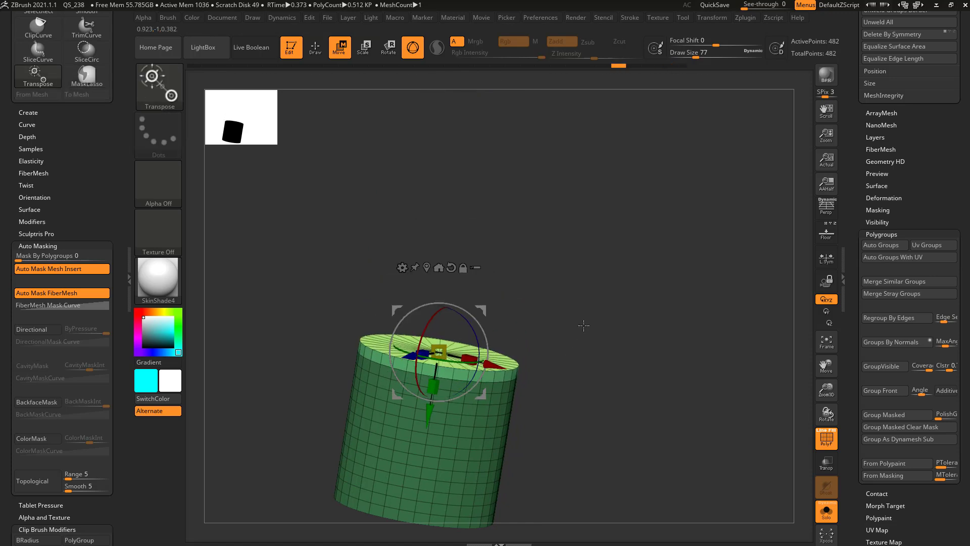
pyautogui.hotkey('ctrl', 'z')
pyautogui.hotkey('ctrl', 'z')
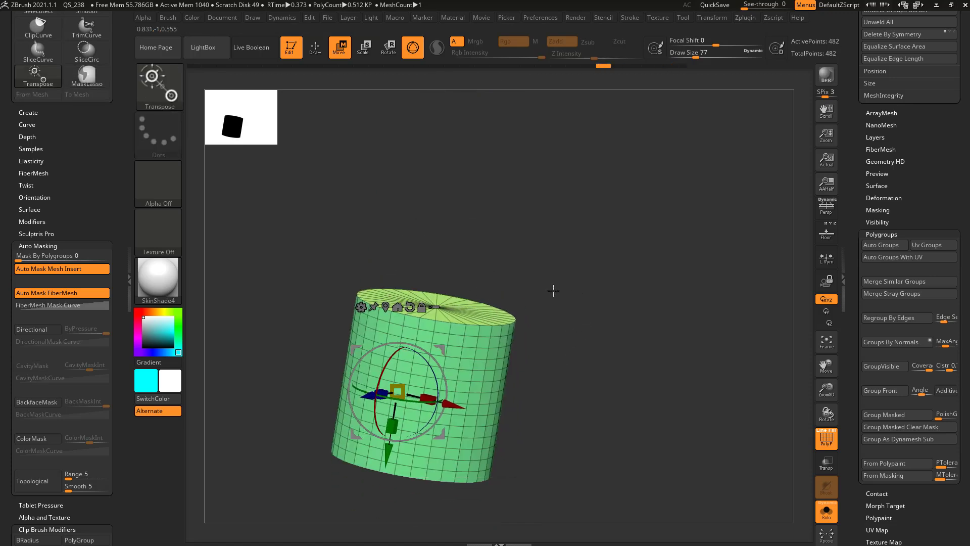
# Step: Switch from the gizmo to the Transpose line and mask everything except the cylinder's top cap
pyautogui.press('y')
pyautogui.moveTo(546, 269); pyautogui.dragTo(559, 250)
pyautogui.keyDown('ctrl'); pyautogui.click(436, 319); pyautogui.keyUp('ctrl')
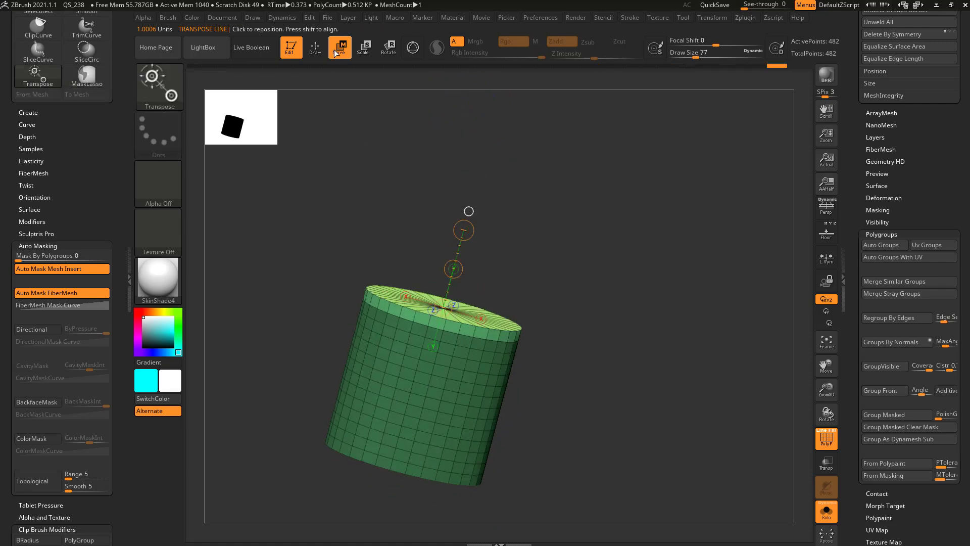
# Step: Extrude the top cap upward twice along the Transpose line, and undo both extrusions
pyautogui.keyDown('ctrl'); pyautogui.moveTo(465, 268); pyautogui.dragTo(460, 252); pyautogui.keyUp('ctrl')
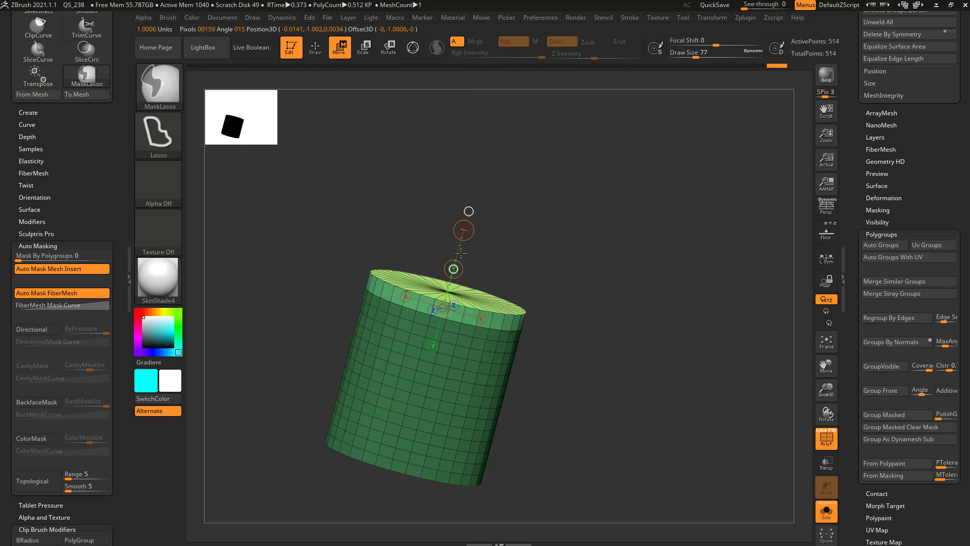
pyautogui.hotkey('ctrl', 'shift')
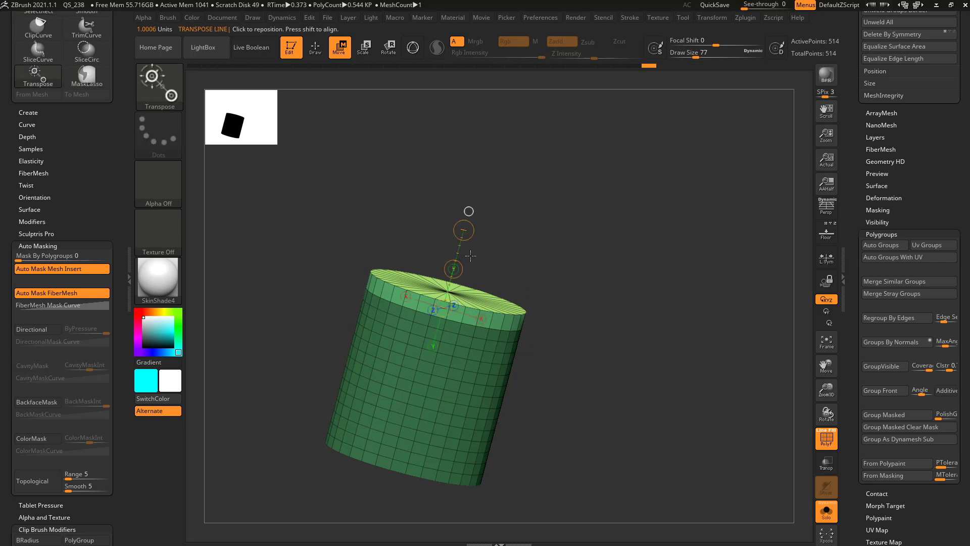
pyautogui.keyDown('ctrl'); pyautogui.moveTo(453, 265); pyautogui.dragTo(461, 253); pyautogui.keyUp('ctrl')
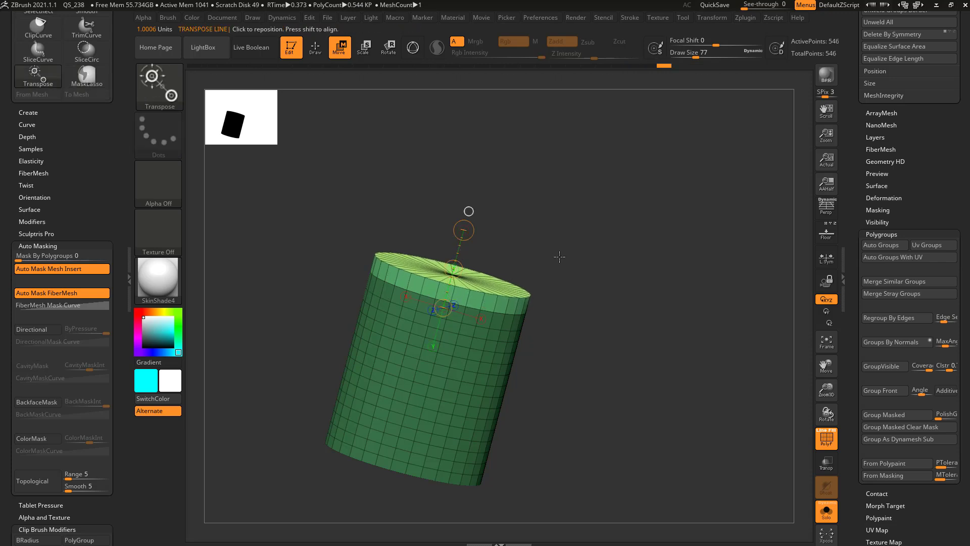
pyautogui.hotkey('ctrl', 'z')
pyautogui.hotkey('ctrl', 'z')
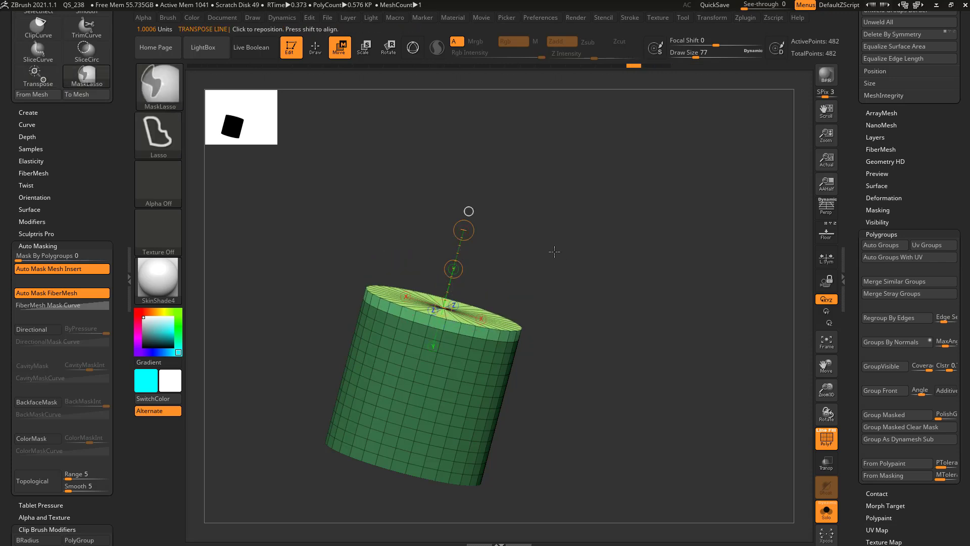
# Step: Switch the Transpose line to Scale mode and reposition it at the top cap's rim, finishing at the cap's centre
pyautogui.moveTo(426, 275); pyautogui.dragTo(557, 247)
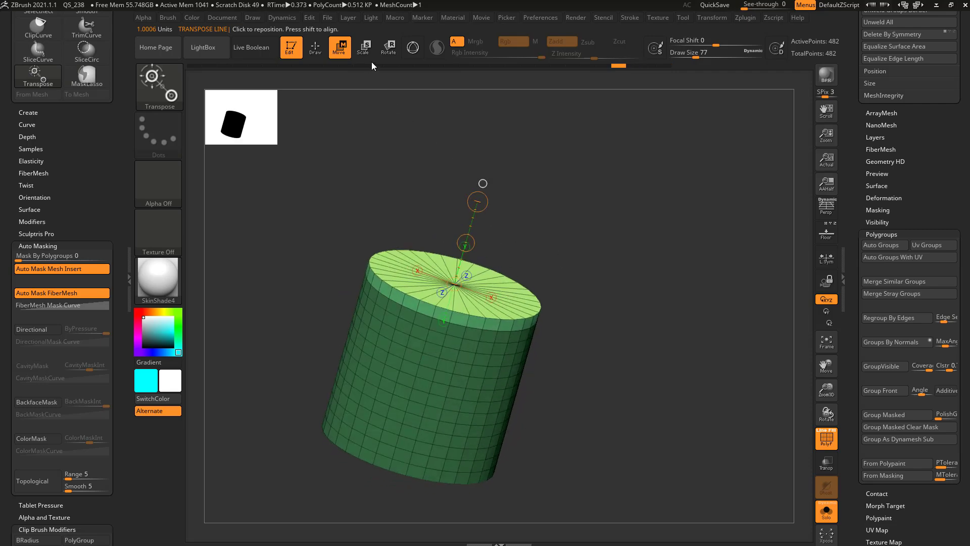
pyautogui.click(364, 48)
pyautogui.moveTo(539, 287); pyautogui.dragTo(601, 287)
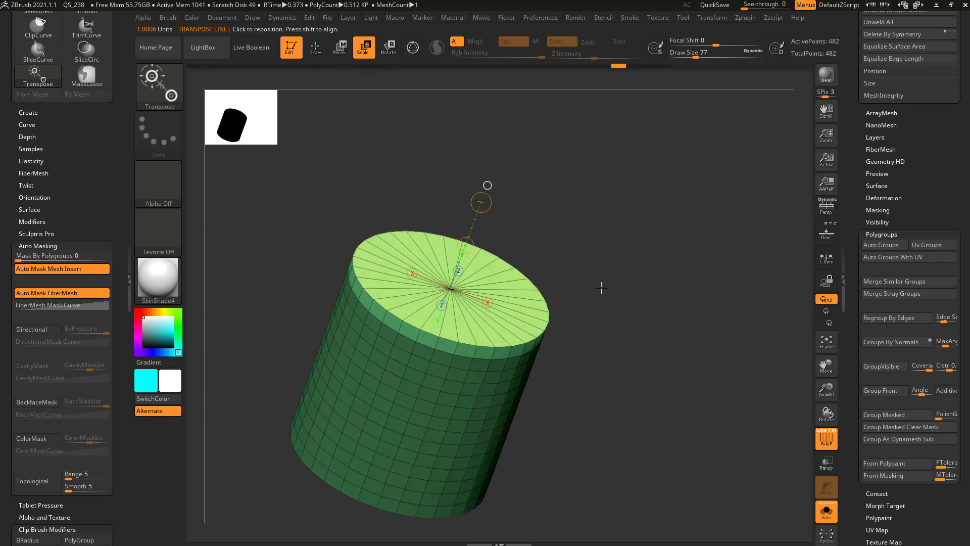
pyautogui.click(537, 309)
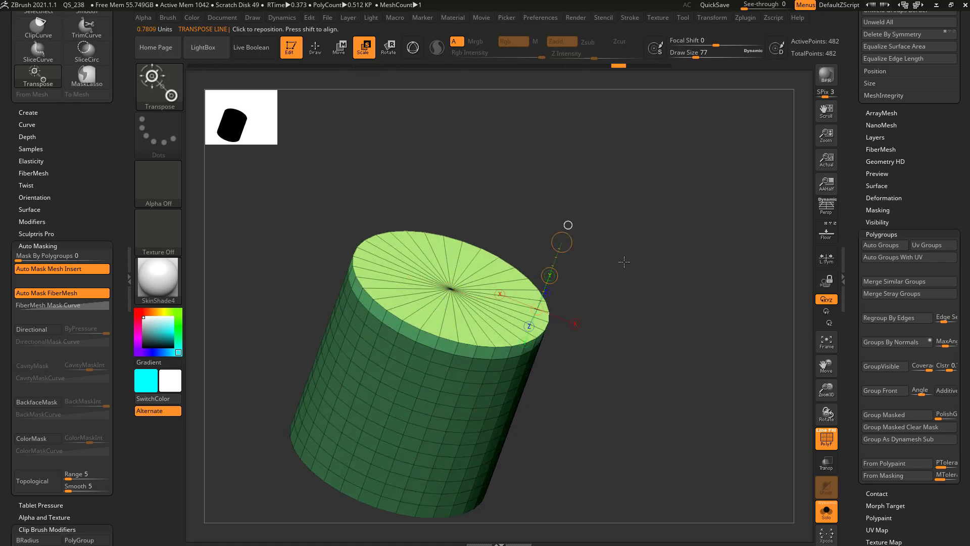
pyautogui.click(454, 289)
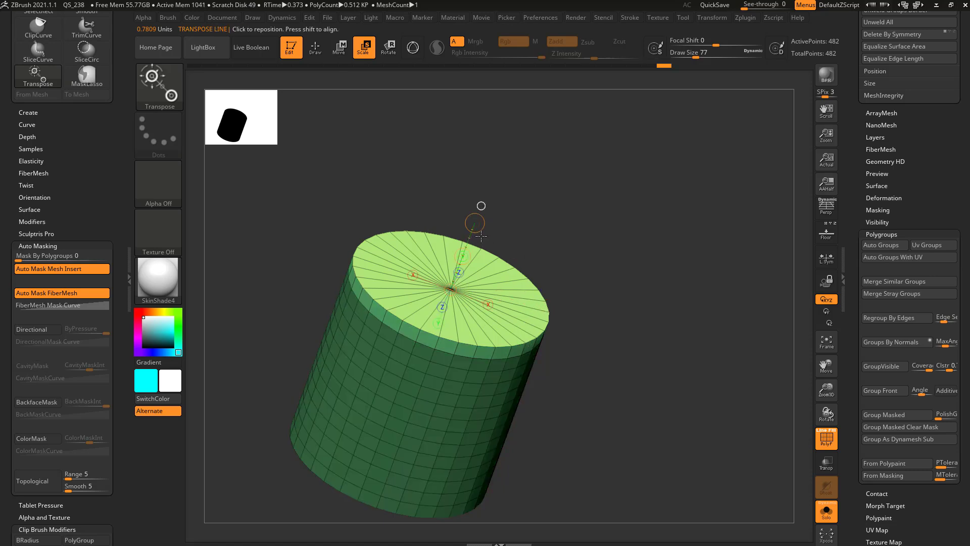
# Step: Inset the cylinder's top cap in Scale mode and extrude the inset face upward in Move mode along the Transpose line
pyautogui.keyDown('ctrl'); pyautogui.moveTo(475, 223); pyautogui.dragTo(468, 260); pyautogui.keyUp('ctrl')
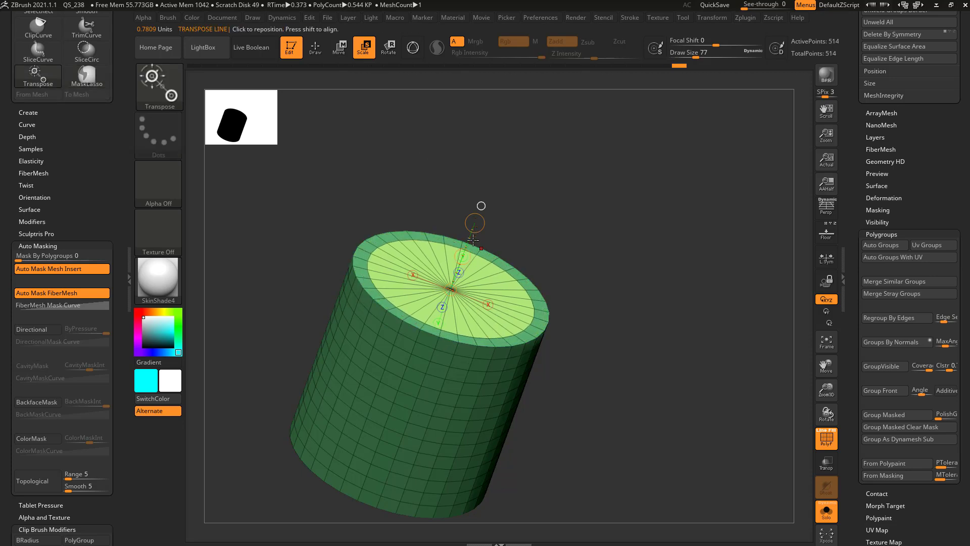
pyautogui.moveTo(475, 223)
pyautogui.keyDown('ctrl'); pyautogui.mouseDown()
pyautogui.moveTo(463, 257)
pyautogui.moveTo(473, 232)
pyautogui.mouseUp(); pyautogui.keyUp('ctrl')
pyautogui.press('w')
pyautogui.hotkey('ctrl', 'z')
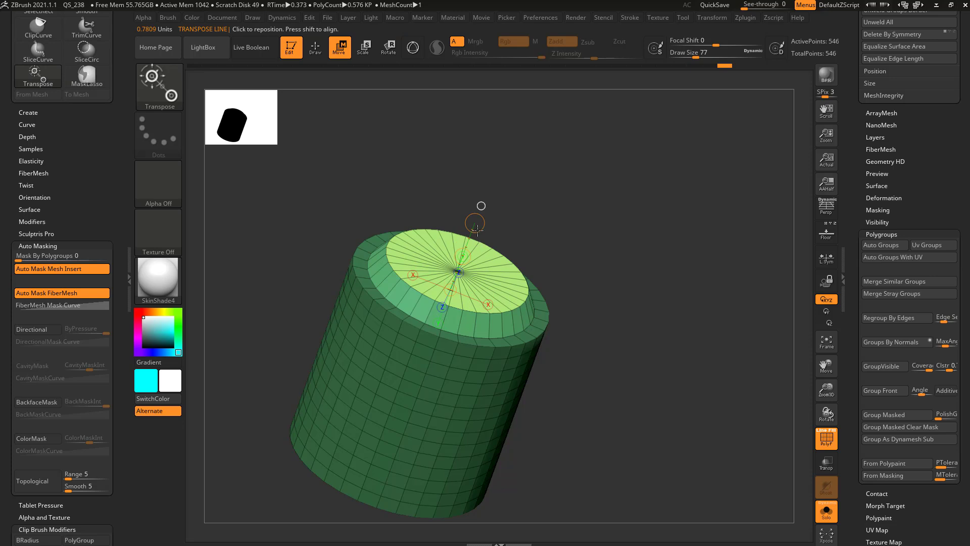
# Step: Recentre the Transpose line on the raised cap, inset it again, and extrude the inner face down into a recess
pyautogui.click(516, 280)
pyautogui.click(457, 271)
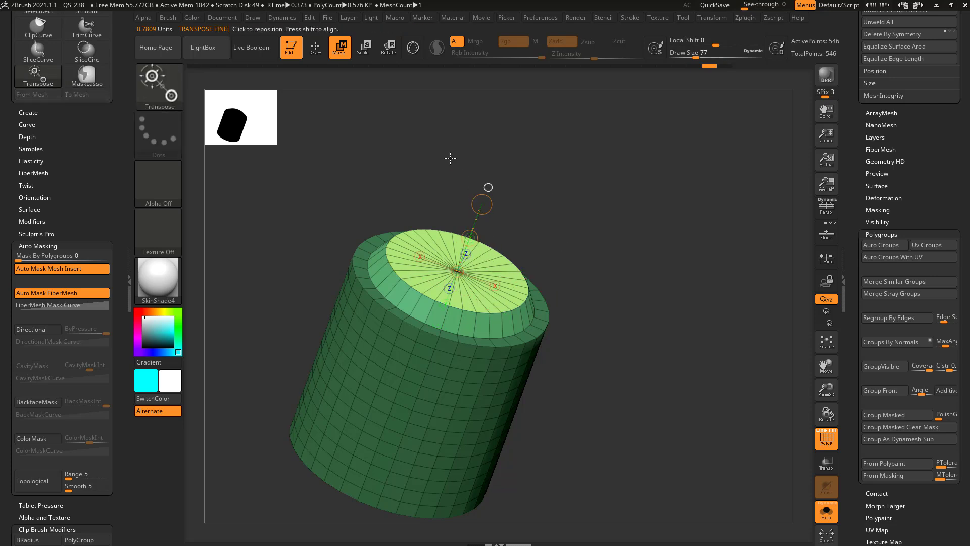
pyautogui.keyDown('ctrl'); pyautogui.moveTo(481, 204); pyautogui.dragTo(460, 246); pyautogui.keyUp('ctrl')
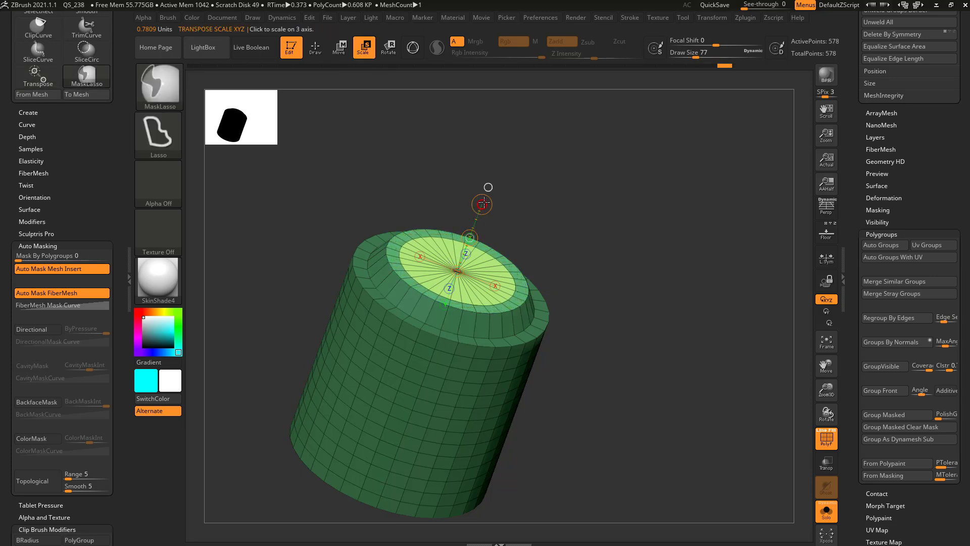
pyautogui.keyDown('ctrl'); pyautogui.moveTo(481, 204); pyautogui.dragTo(460, 266); pyautogui.keyUp('ctrl')
pyautogui.press('w')
# Step: Return to Draw mode, clear the mask, and inspect the recessed cylinder before snapping to a straight side view
pyautogui.press('q')
pyautogui.keyDown('ctrl'); pyautogui.moveTo(595, 231); pyautogui.dragTo(625, 259); pyautogui.keyUp('ctrl')
pyautogui.moveTo(626, 237)
pyautogui.mouseDown()
pyautogui.moveTo(561, 278)
pyautogui.moveTo(588, 225)
pyautogui.mouseUp()
pyautogui.moveTo(564, 126); pyautogui.dragTo(547, 205)
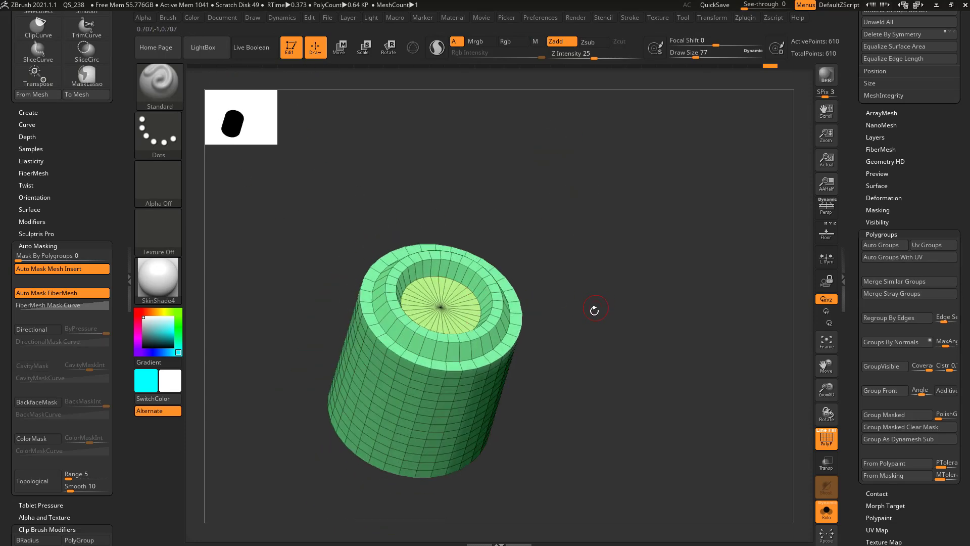
pyautogui.moveTo(594, 310); pyautogui.dragTo(581, 293)
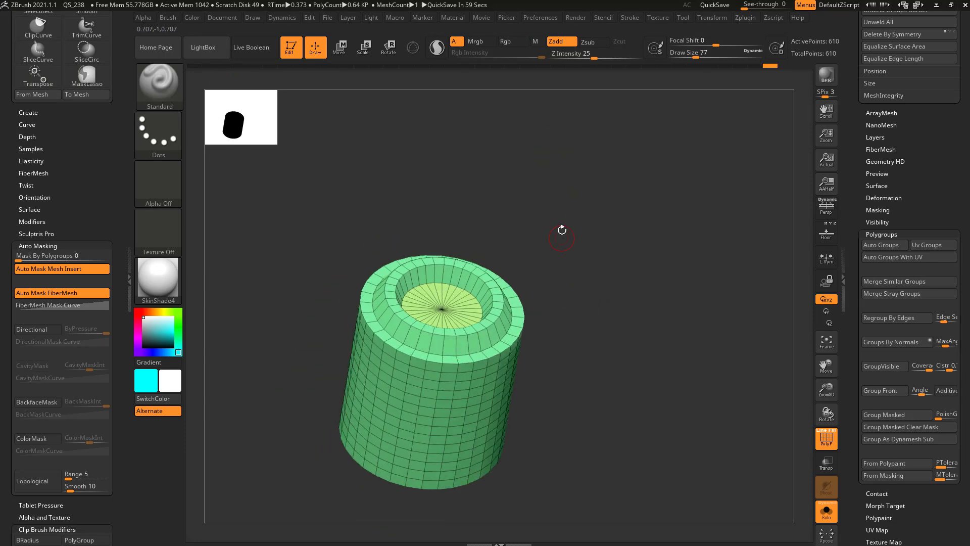
pyautogui.keyDown('shift'); pyautogui.moveTo(609, 290); pyautogui.dragTo(610, 245); pyautogui.keyUp('shift')
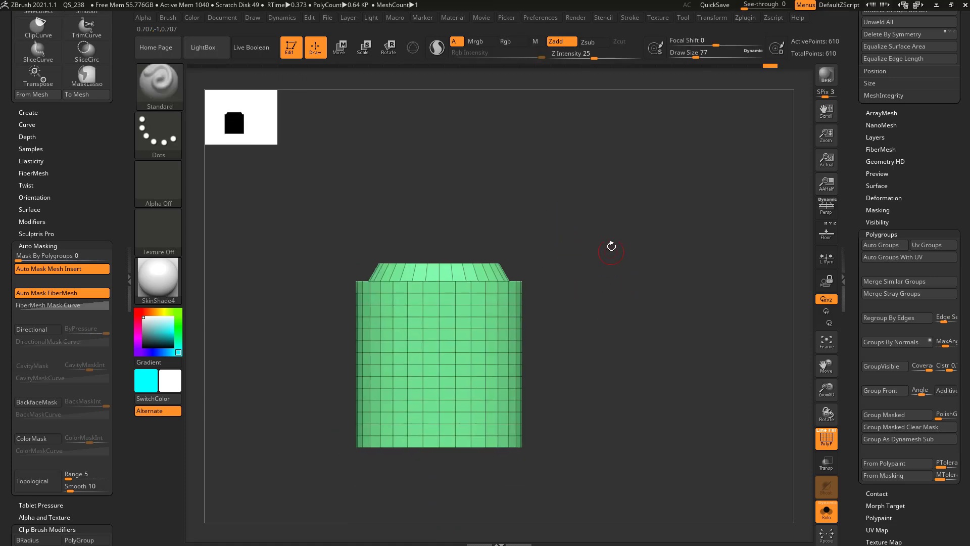
# Step: Mask the lower half of the cylinder and set a vertical Transpose line from the mask's edge up through the body in Move mode
pyautogui.press('w')
pyautogui.moveTo(436, 382); pyautogui.dragTo(439, 326)
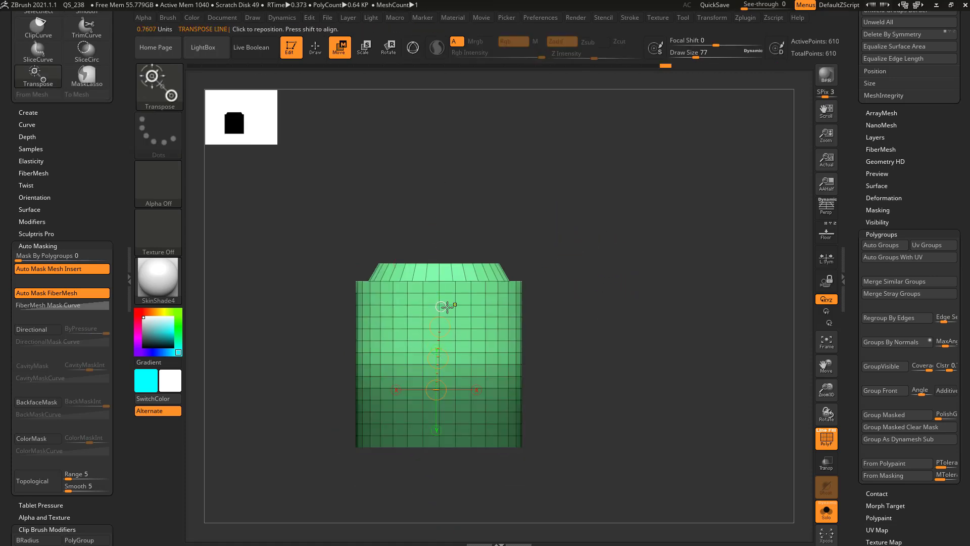
pyautogui.moveTo(462, 364); pyautogui.dragTo(457, 351)
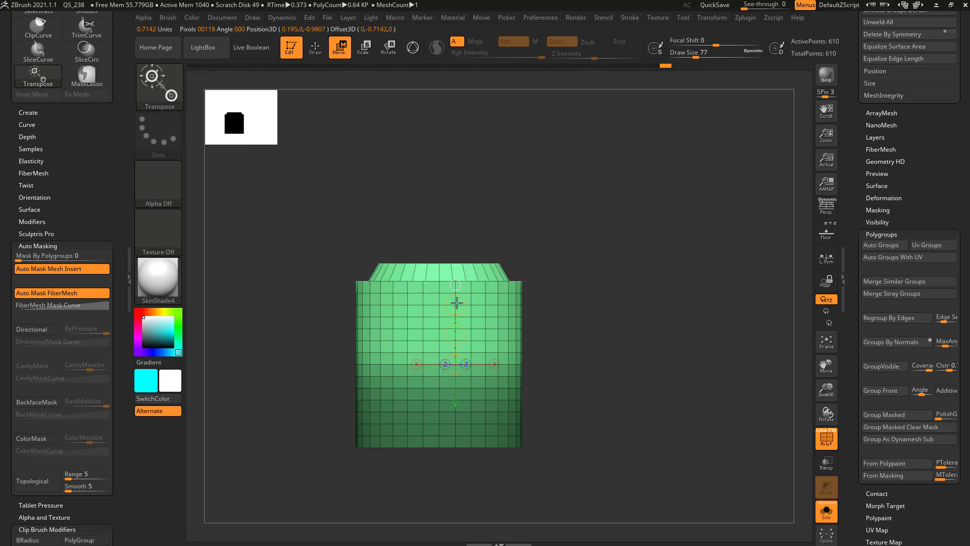
pyautogui.moveTo(457, 302); pyautogui.dragTo(455, 261)
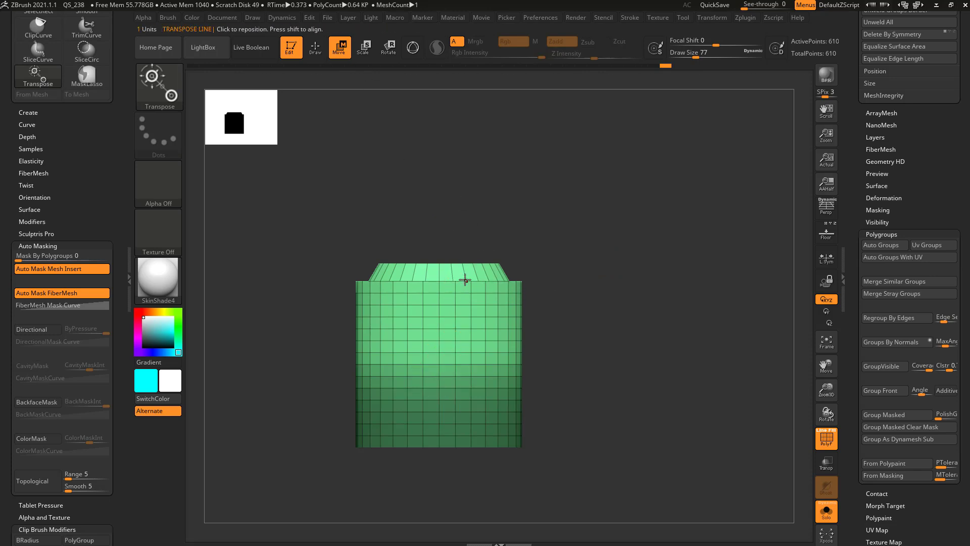
# Step: Try the Move-mode end and start circles on the unmasked upper part, flattening it at the line's base, and undo the changes
pyautogui.moveTo(455, 280); pyautogui.dragTo(475, 245)
pyautogui.hotkey('ctrl', 'z')
pyautogui.moveTo(455, 324)
pyautogui.mouseDown()
pyautogui.moveTo(505, 319)
pyautogui.moveTo(455, 322)
pyautogui.mouseUp()
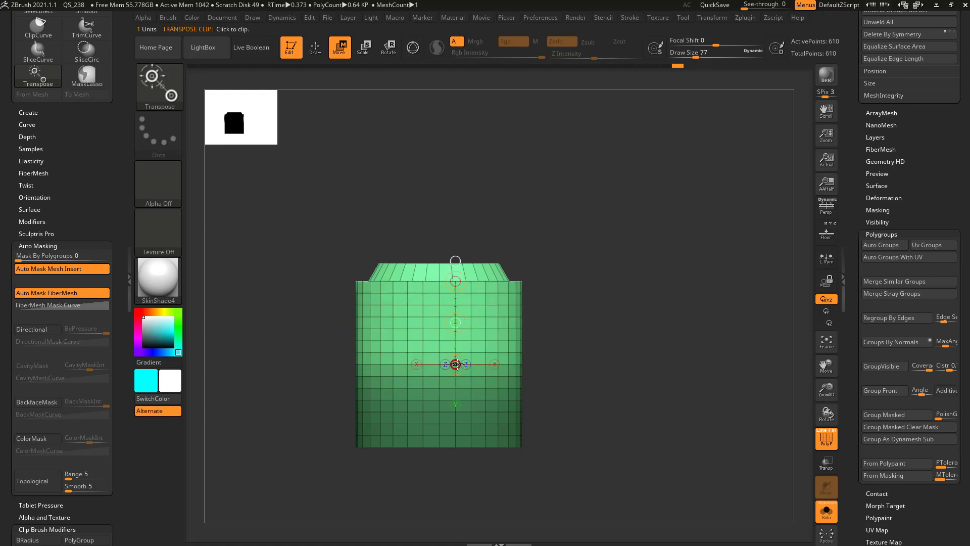
pyautogui.click(455, 363)
pyautogui.moveTo(457, 365); pyautogui.dragTo(447, 387)
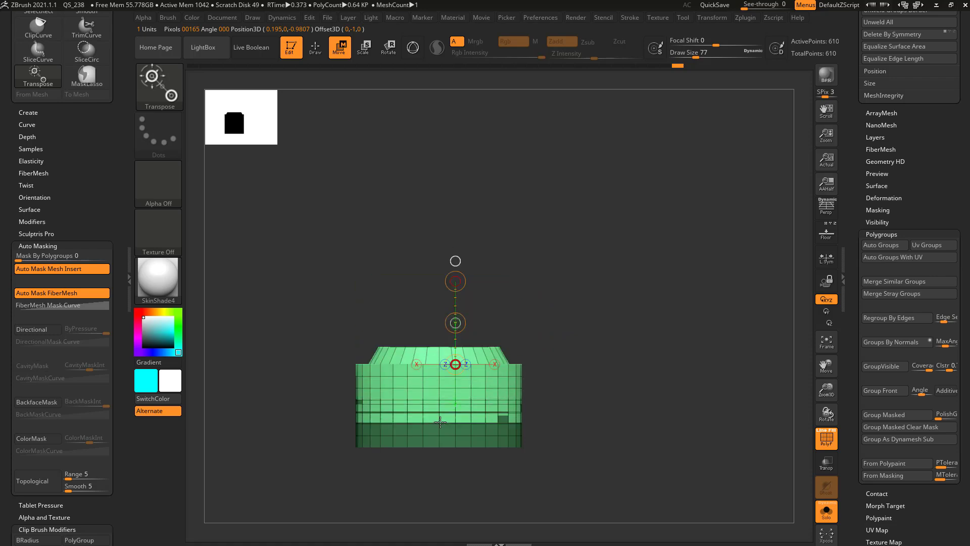
pyautogui.hotkey('ctrl', 'z')
pyautogui.hotkey('ctrl', 'shift', 'z')
pyautogui.hotkey('ctrl', 'z')
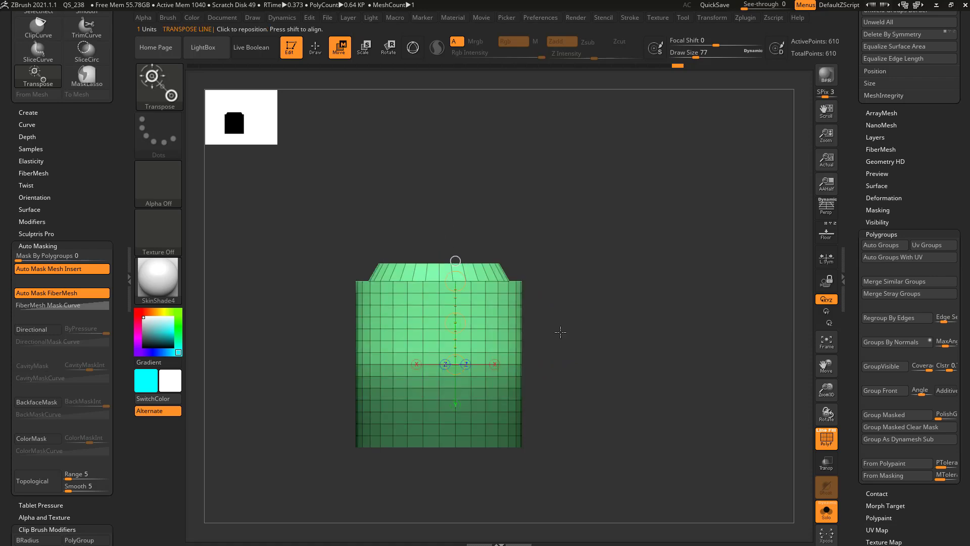
# Step: Bulge the unmasked upper body sideways from the middle of the Transpose line in Move mode, and undo each bulge
pyautogui.moveTo(455, 321); pyautogui.dragTo(449, 314)
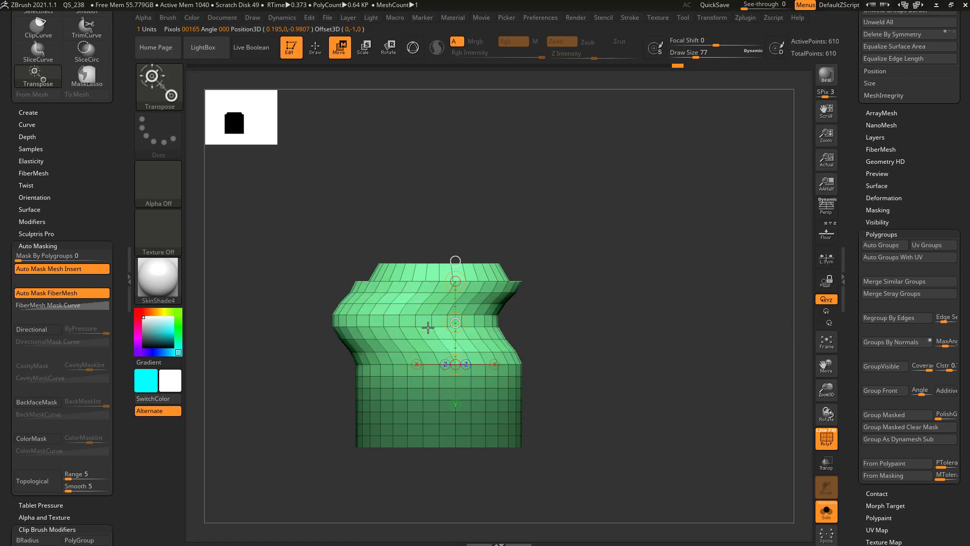
pyautogui.moveTo(451, 321); pyautogui.dragTo(439, 318)
pyautogui.hotkey('ctrl', 'z')
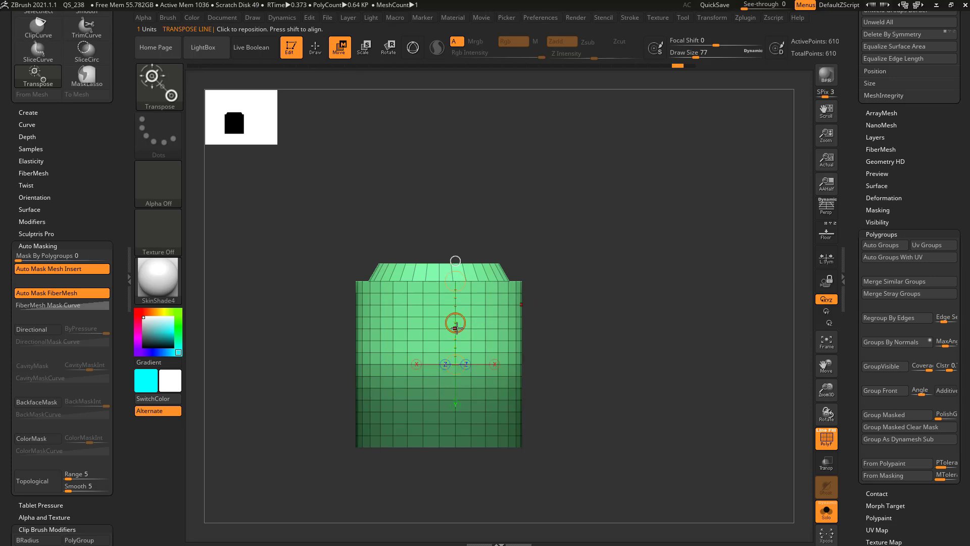
pyautogui.moveTo(456, 327); pyautogui.dragTo(609, 264)
pyautogui.hotkey('ctrl', 'z')
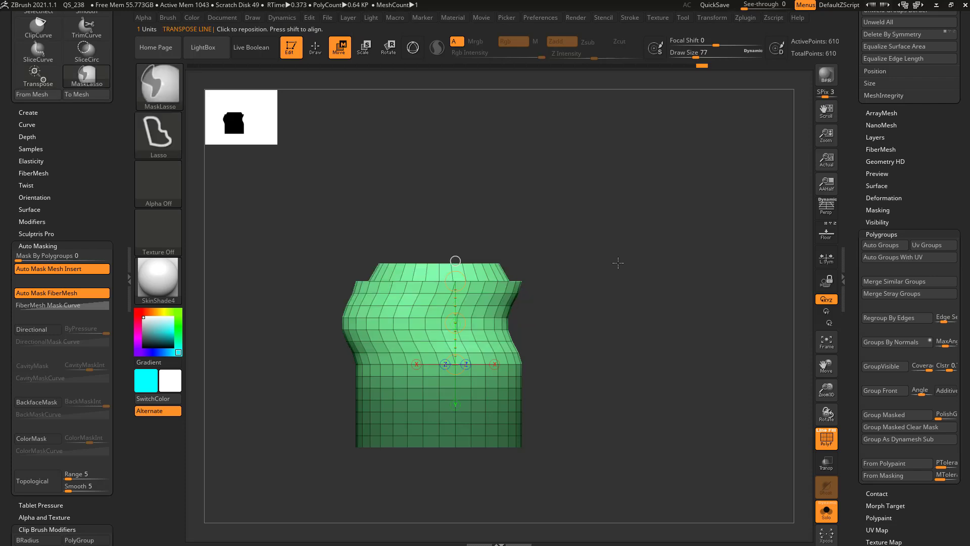
pyautogui.hotkey('ctrl', 'z')
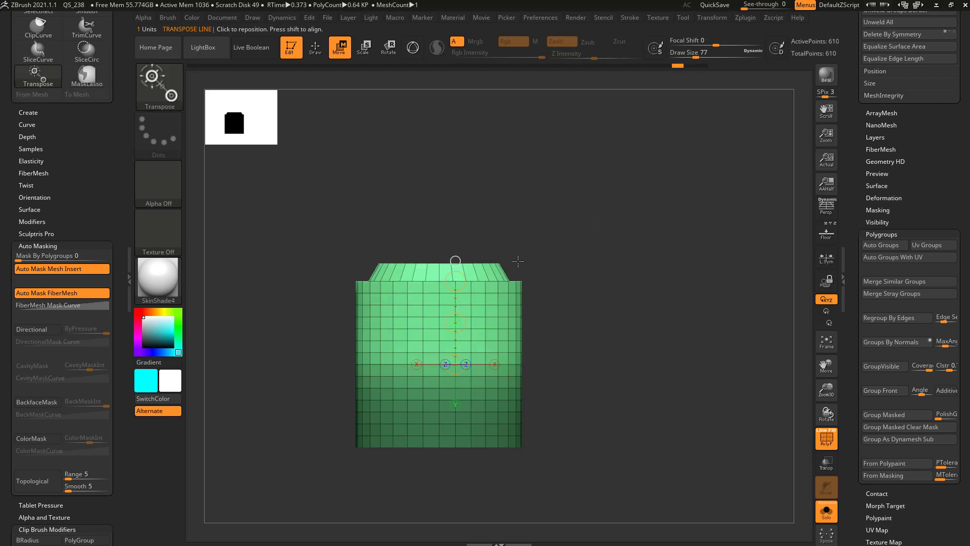
# Step: Bend the unmasked upper part sideways around the Transpose line's base in Rotate mode, and undo the bends
pyautogui.press('r')
pyautogui.moveTo(464, 288); pyautogui.dragTo(511, 331)
pyautogui.hotkey('ctrl', 'z')
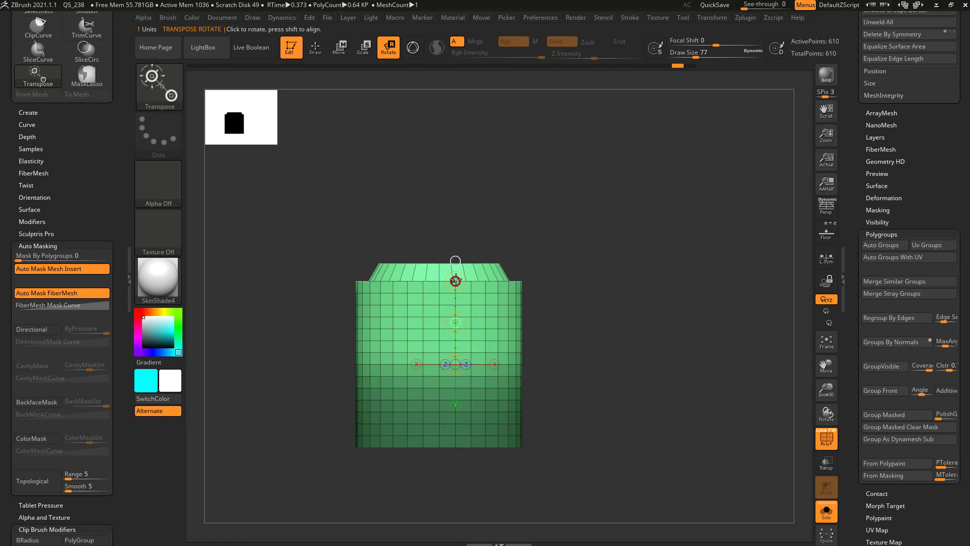
pyautogui.moveTo(455, 280); pyautogui.dragTo(376, 303)
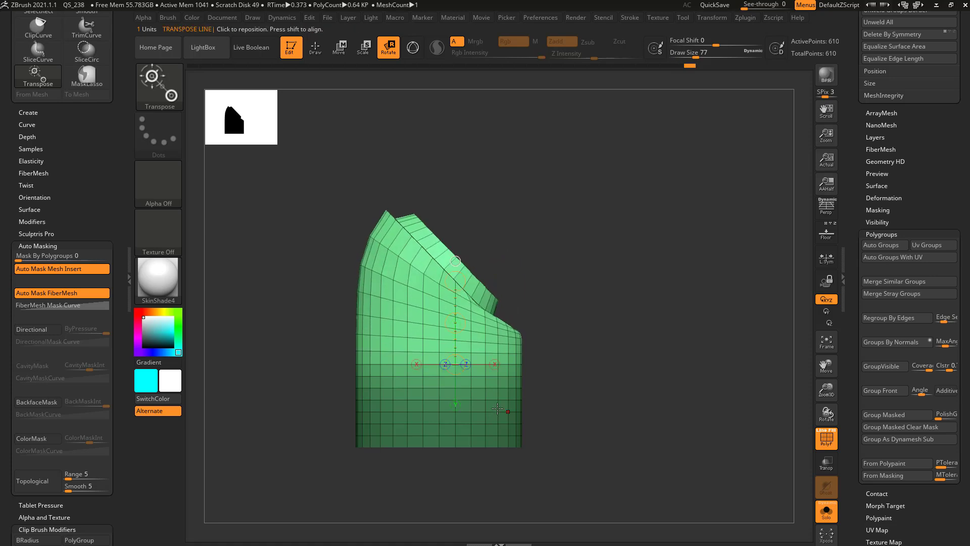
pyautogui.hotkey('ctrl', 'z')
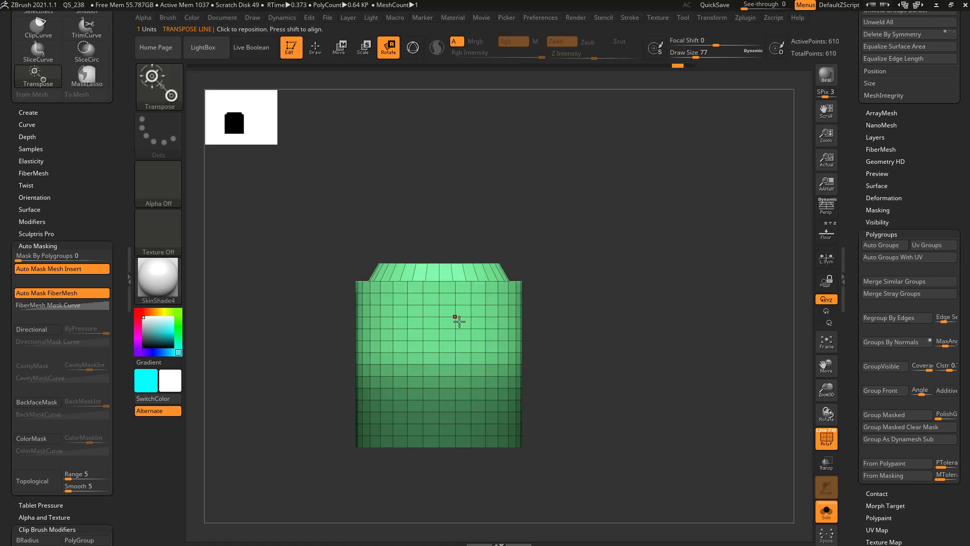
# Step: Try spinning the unmasked section from the off-centre Transpose line, and centre the line on the recessed cap
pyautogui.moveTo(456, 323); pyautogui.dragTo(535, 332)
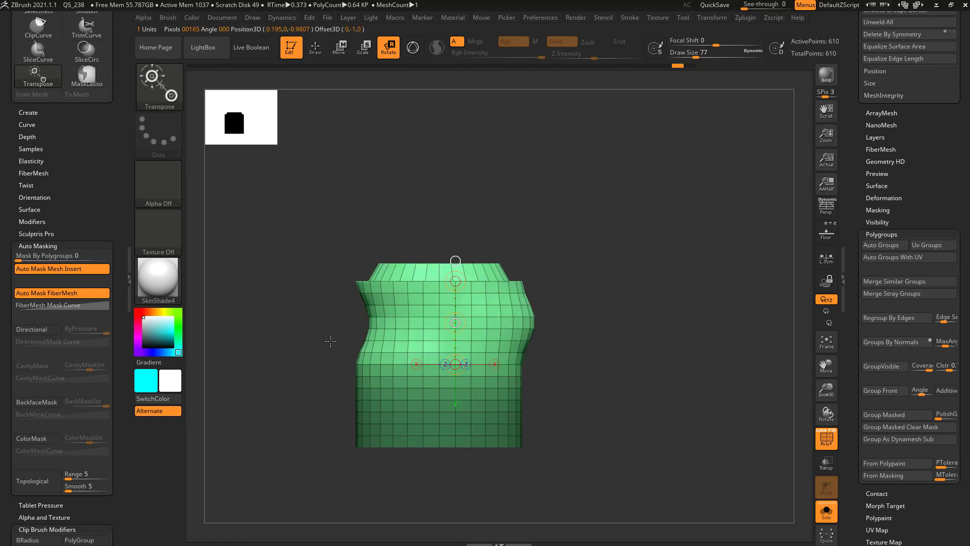
pyautogui.moveTo(319, 341); pyautogui.dragTo(499, 312)
pyautogui.click(485, 308)
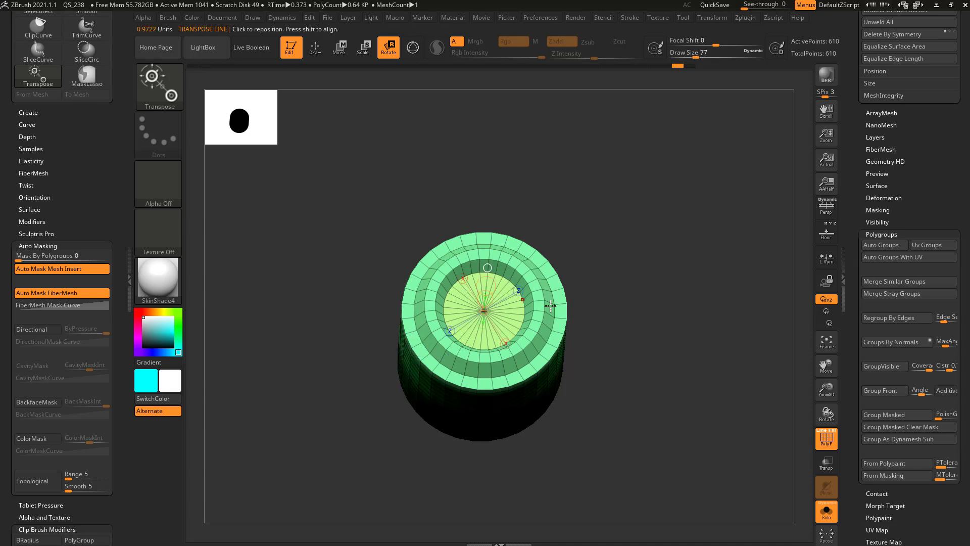
pyautogui.moveTo(581, 298)
pyautogui.mouseDown()
pyautogui.moveTo(635, 308)
pyautogui.moveTo(585, 295)
pyautogui.mouseUp()
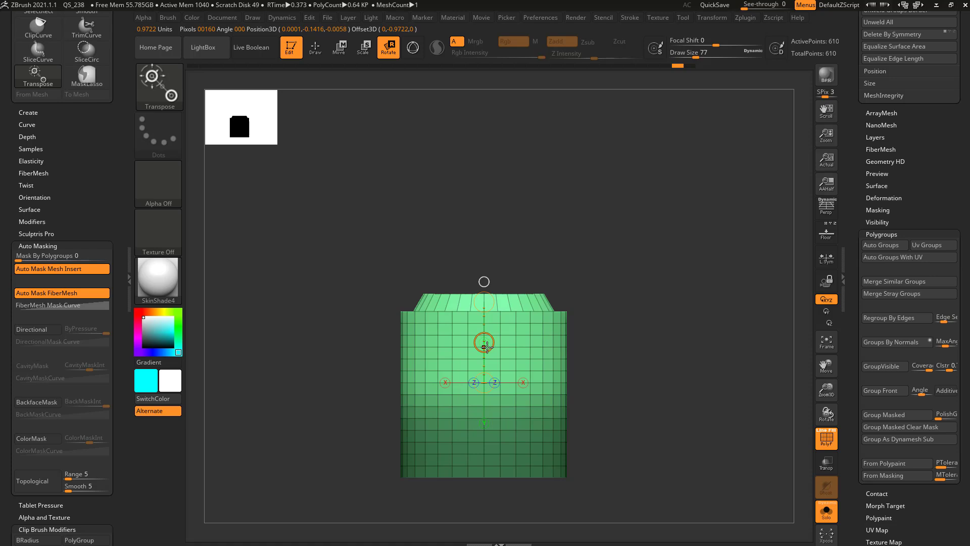
# Step: Spin the unmasked section around the centred Transpose line, and undo the twist
pyautogui.moveTo(486, 346); pyautogui.dragTo(478, 411)
pyautogui.moveTo(587, 277); pyautogui.dragTo(598, 290)
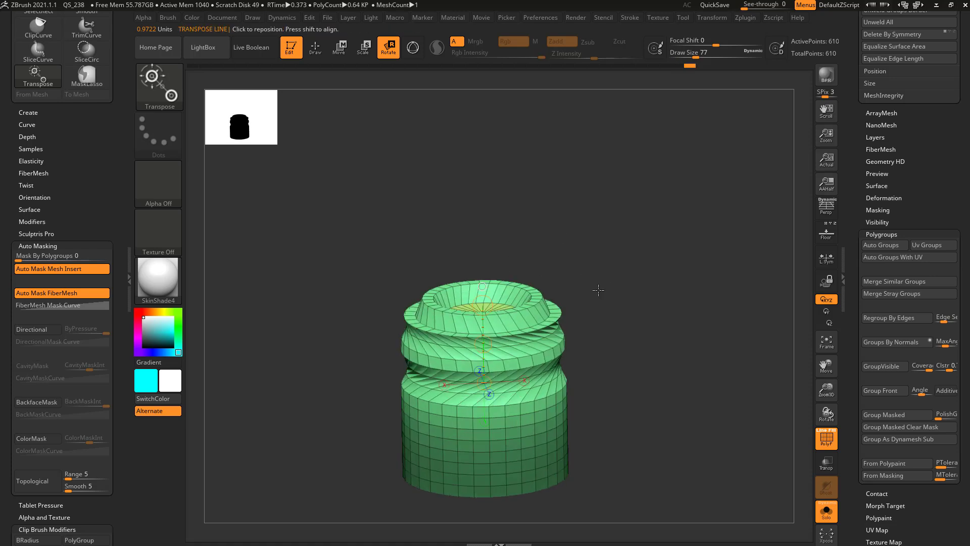
pyautogui.hotkey('ctrl', 'z')
# Step: Switch to the gizmo, centre it on the unmasked part, rotate that part about -40° around the vertical axis, and undo the rotation
pyautogui.press('w')
pyautogui.press('y')
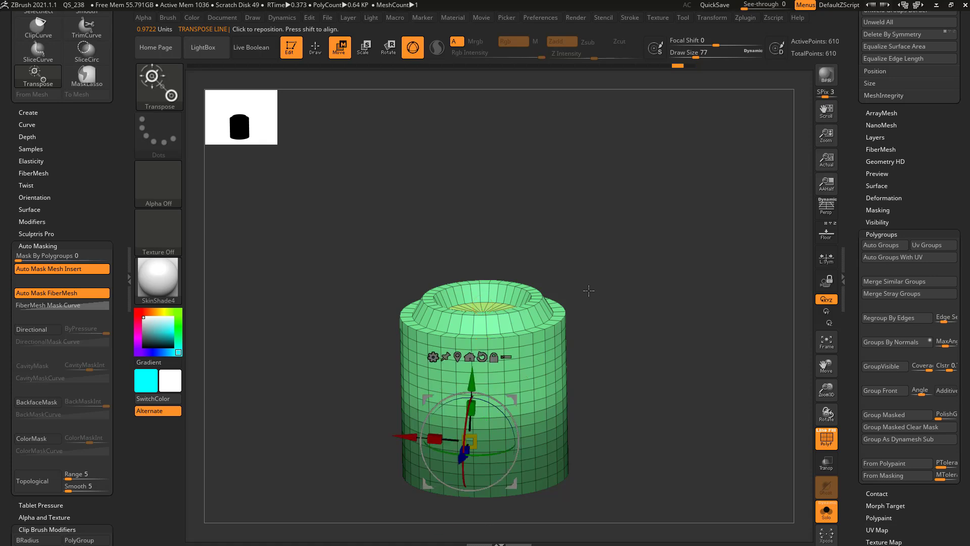
pyautogui.keyDown('shift'); pyautogui.moveTo(598, 301); pyautogui.dragTo(587, 303); pyautogui.keyUp('shift')
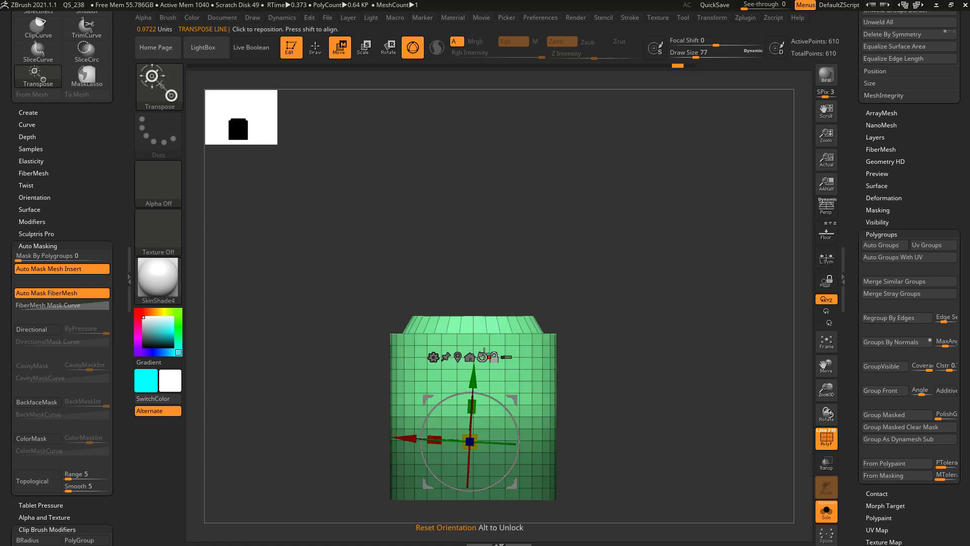
pyautogui.click(458, 357)
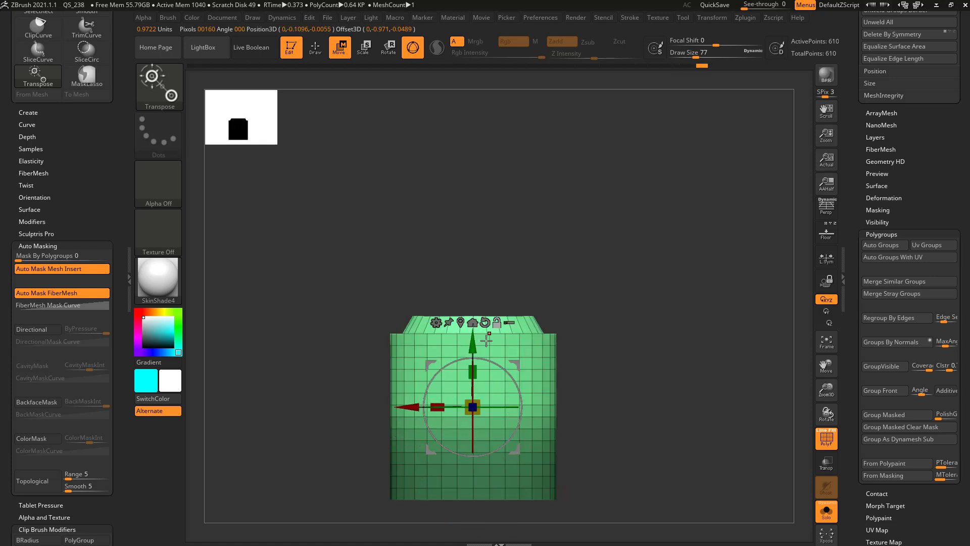
pyautogui.moveTo(505, 407); pyautogui.dragTo(536, 401)
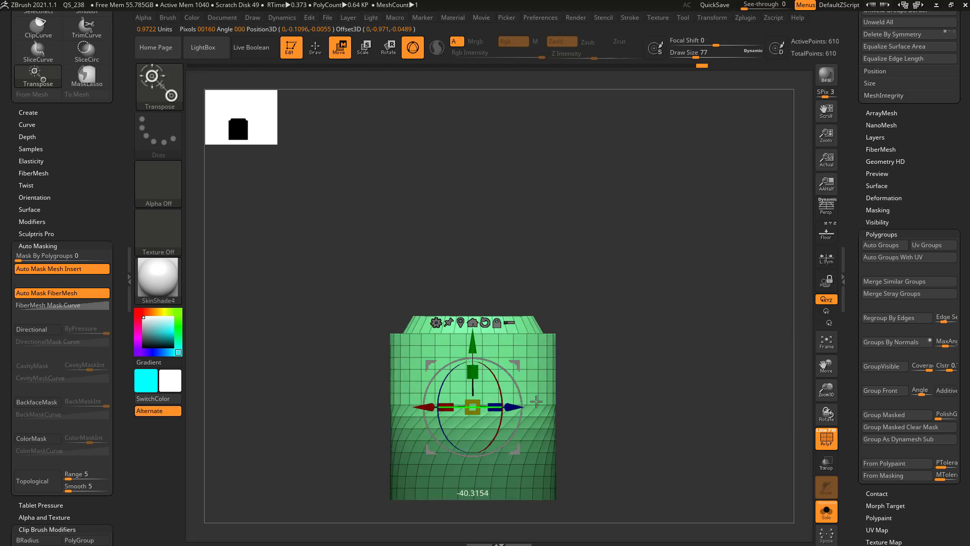
pyautogui.hotkey('ctrl', 'z')
# Step: Mask the body's upper and lower bands, rotate the unmasked middle with the gizmo, and undo the rotation
pyautogui.moveTo(606, 252)
pyautogui.keyDown('ctrl'); pyautogui.mouseDown()
pyautogui.moveTo(361, 350)
pyautogui.moveTo(512, 240)
pyautogui.moveTo(580, 366)
pyautogui.mouseUp(); pyautogui.keyUp('ctrl')
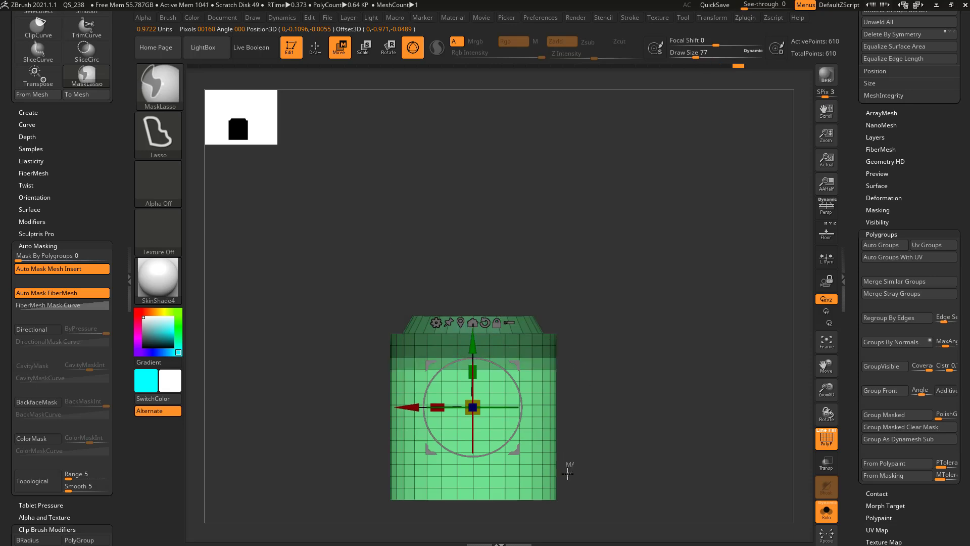
pyautogui.moveTo(568, 472)
pyautogui.keyDown('ctrl'); pyautogui.mouseDown()
pyautogui.moveTo(305, 464)
pyautogui.moveTo(311, 455)
pyautogui.mouseUp(); pyautogui.keyUp('ctrl')
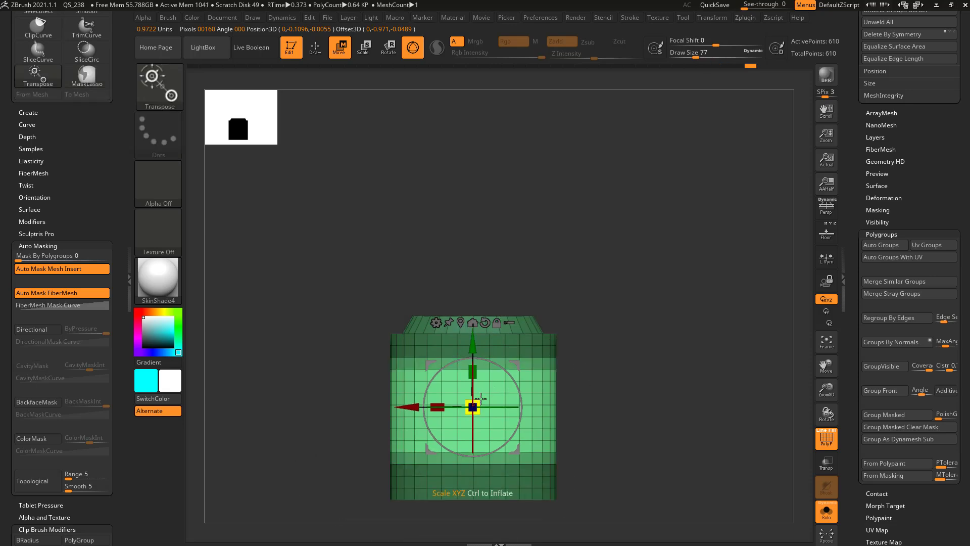
pyautogui.moveTo(499, 406); pyautogui.dragTo(527, 413)
pyautogui.hotkey('ctrl', 'z')
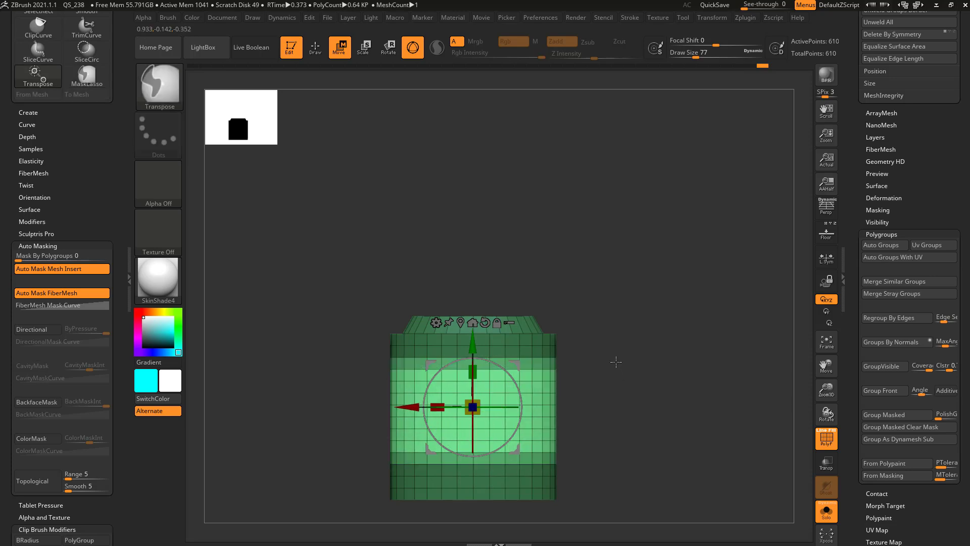
# Step: Switch from the gizmo back to the Transpose line and set it to Rotate mode over the unmasked middle band
pyautogui.keyDown('alt'); pyautogui.moveTo(622, 354); pyautogui.dragTo(620, 330); pyautogui.keyUp('alt')
pyautogui.press('y')
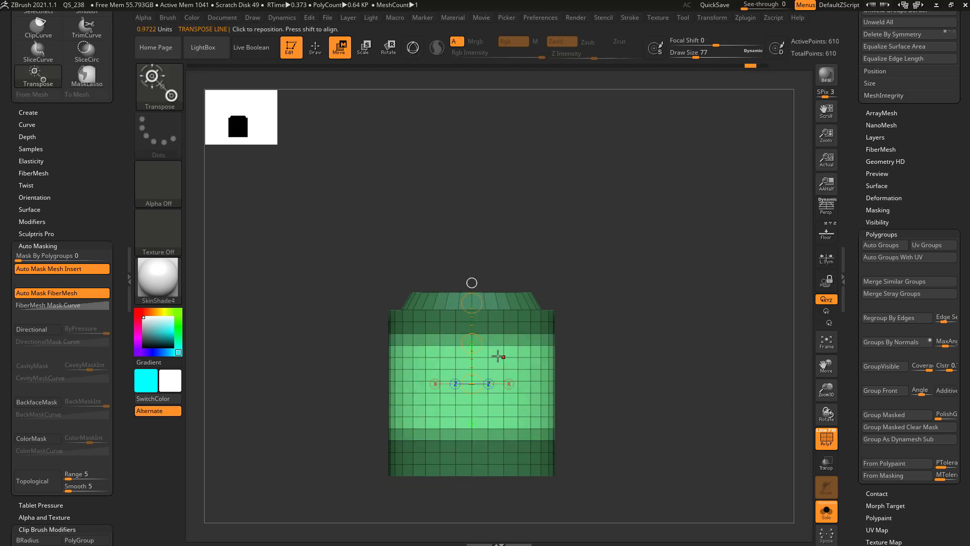
pyautogui.hotkey('ctrl', 'z')
pyautogui.press('r')
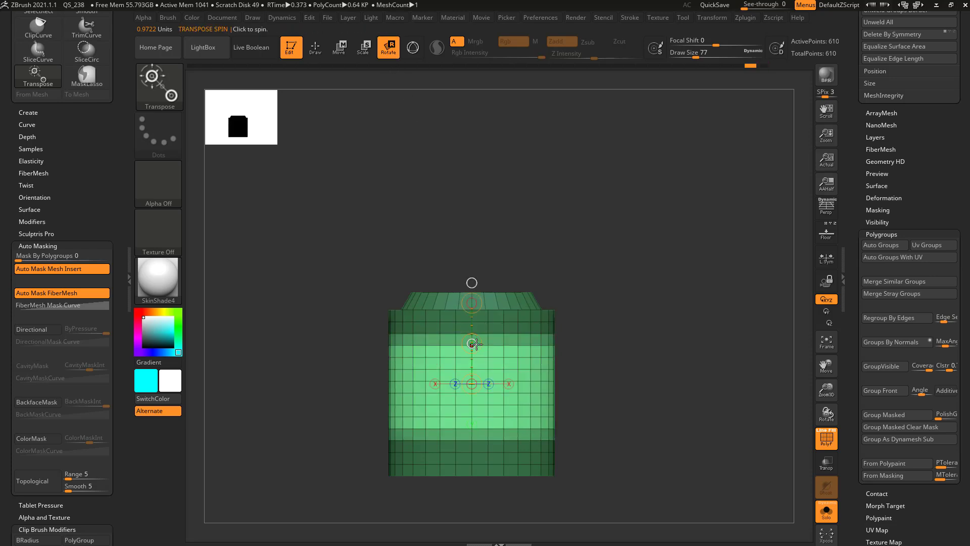
# Step: Spin the unmasked middle band around the Transpose line, and undo the spin
pyautogui.moveTo(473, 344); pyautogui.dragTo(486, 260)
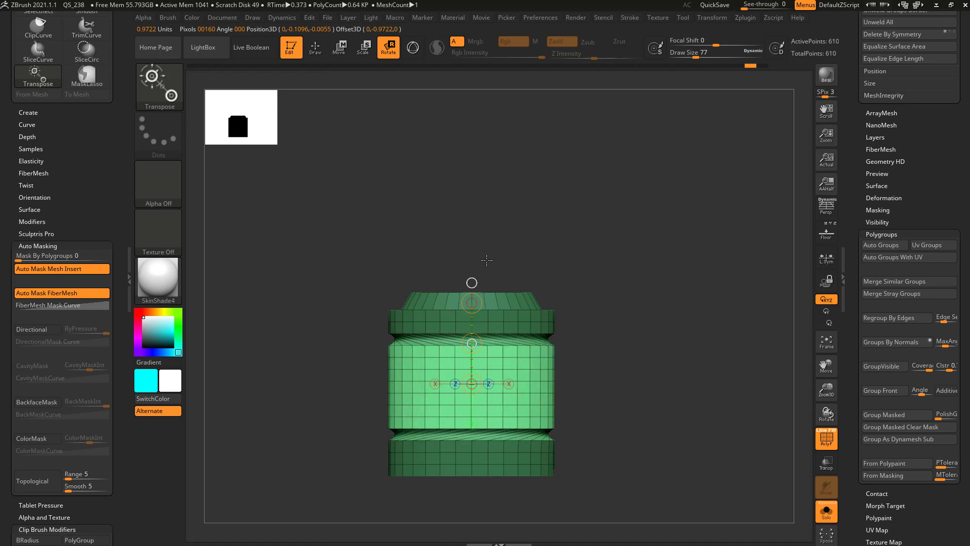
pyautogui.moveTo(593, 329)
pyautogui.mouseDown()
pyautogui.moveTo(527, 410)
pyautogui.moveTo(632, 299)
pyautogui.moveTo(591, 320)
pyautogui.mouseUp()
pyautogui.hotkey('ctrl', 'z')
pyautogui.hotkey('ctrl', 'z')
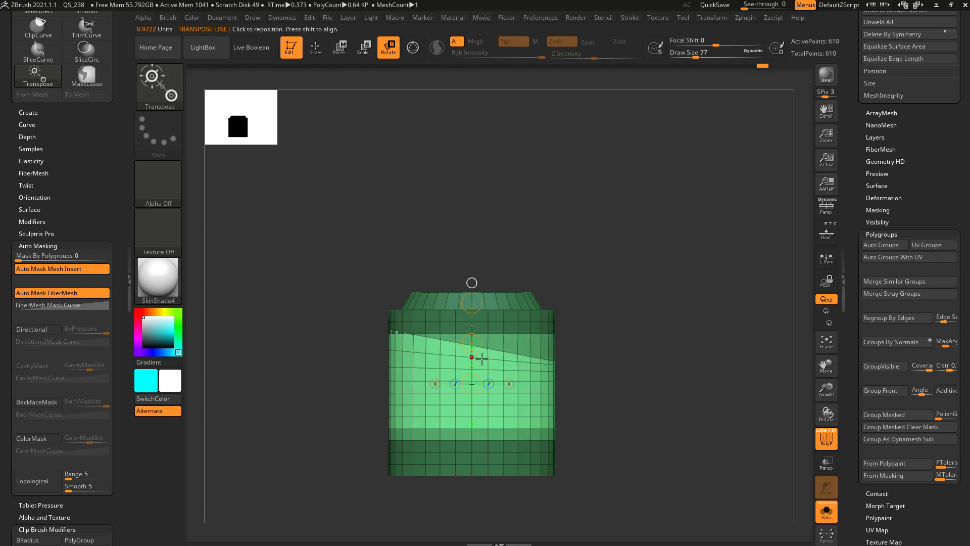
# Step: Swing the unmasked middle band by the Transpose line's end circle in Rotate mode, and undo each rotation
pyautogui.moveTo(473, 384); pyautogui.dragTo(463, 388)
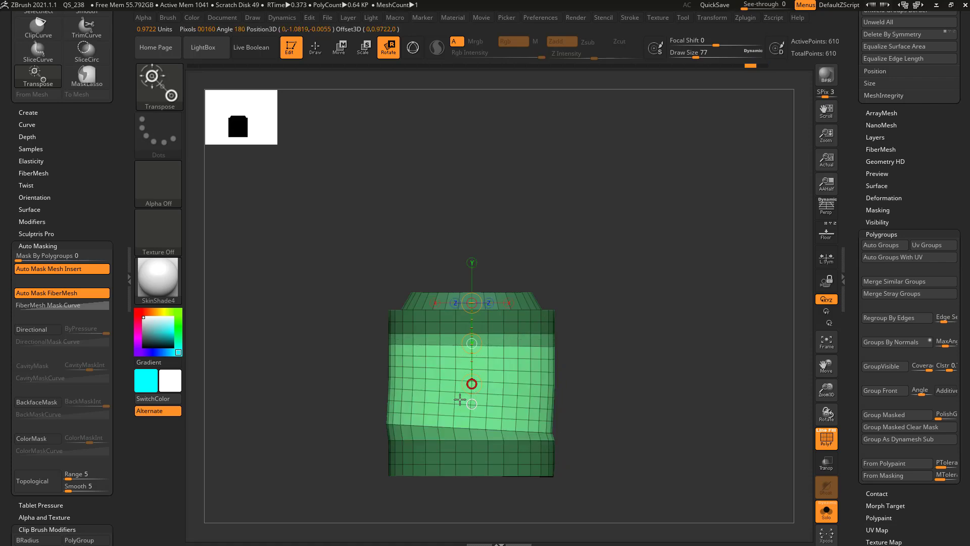
pyautogui.hotkey('ctrl', 'z')
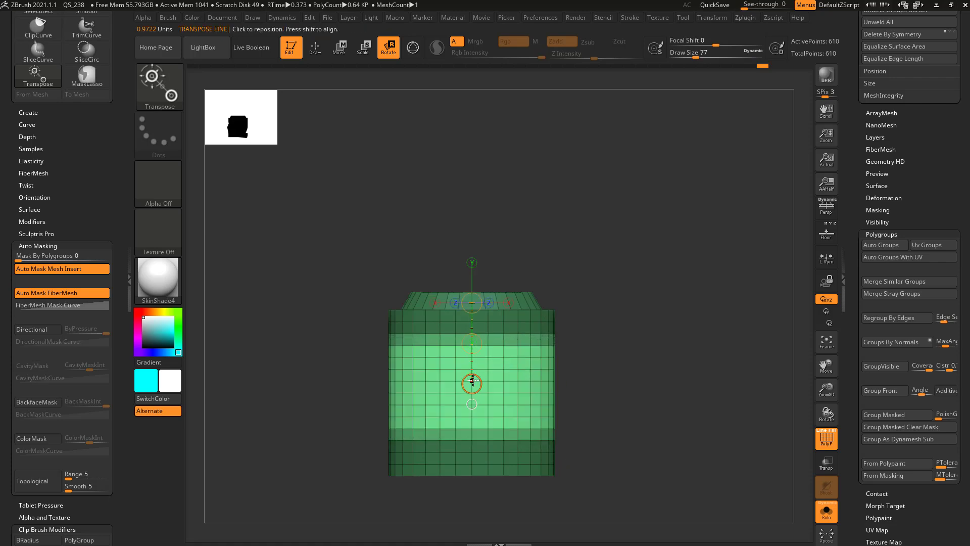
pyautogui.hotkey('ctrl', 'z')
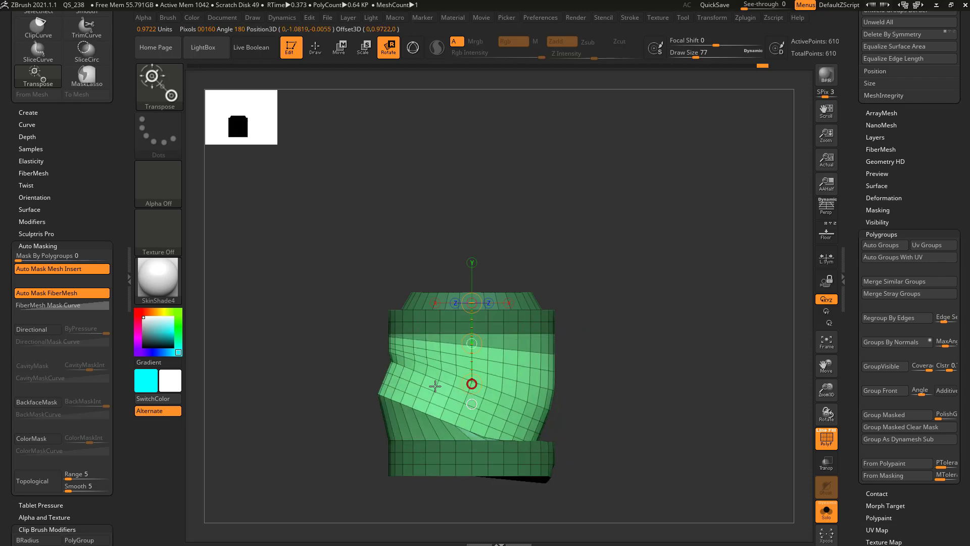
pyautogui.moveTo(474, 384)
pyautogui.mouseDown()
pyautogui.moveTo(435, 394)
pyautogui.moveTo(524, 377)
pyautogui.moveTo(450, 403)
pyautogui.moveTo(486, 396)
pyautogui.mouseUp()
pyautogui.hotkey('ctrl', 'z')
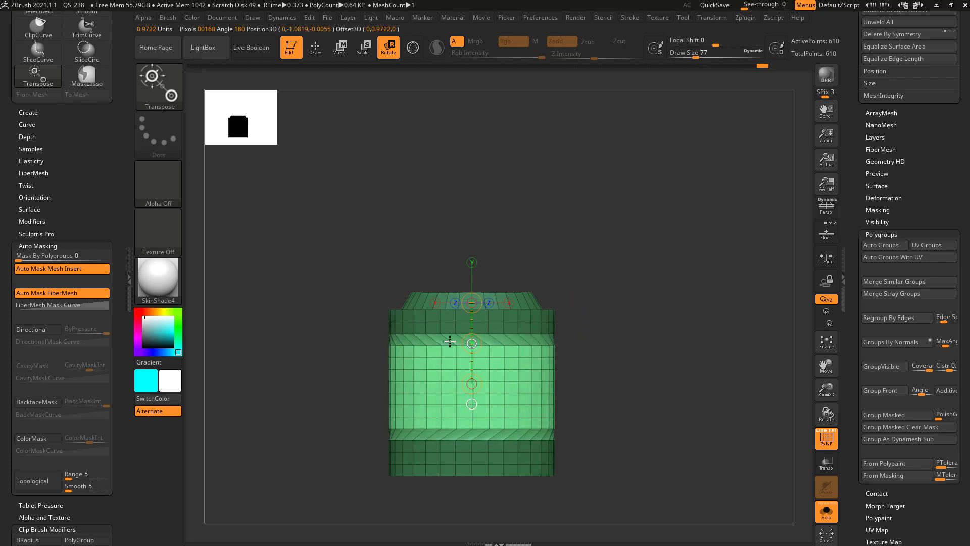
# Step: Rotate the middle band by the Transpose line's centre circle and by its start circle, undoing each rotation
pyautogui.moveTo(449, 342); pyautogui.dragTo(488, 343)
pyautogui.hotkey('ctrl', 'z')
pyautogui.moveTo(471, 303); pyautogui.dragTo(437, 305)
pyautogui.hotkey('ctrl', 'z')
# Step: Clear the mask from the cylinder and return to Draw mode
pyautogui.moveTo(591, 284)
pyautogui.keyDown('ctrl'); pyautogui.mouseDown()
pyautogui.moveTo(650, 342)
pyautogui.moveTo(639, 320)
pyautogui.moveTo(623, 363)
pyautogui.moveTo(617, 301)
pyautogui.moveTo(575, 326)
pyautogui.moveTo(607, 291)
pyautogui.moveTo(557, 363)
pyautogui.mouseUp(); pyautogui.keyUp('ctrl')
pyautogui.press('q')
pyautogui.press('w')
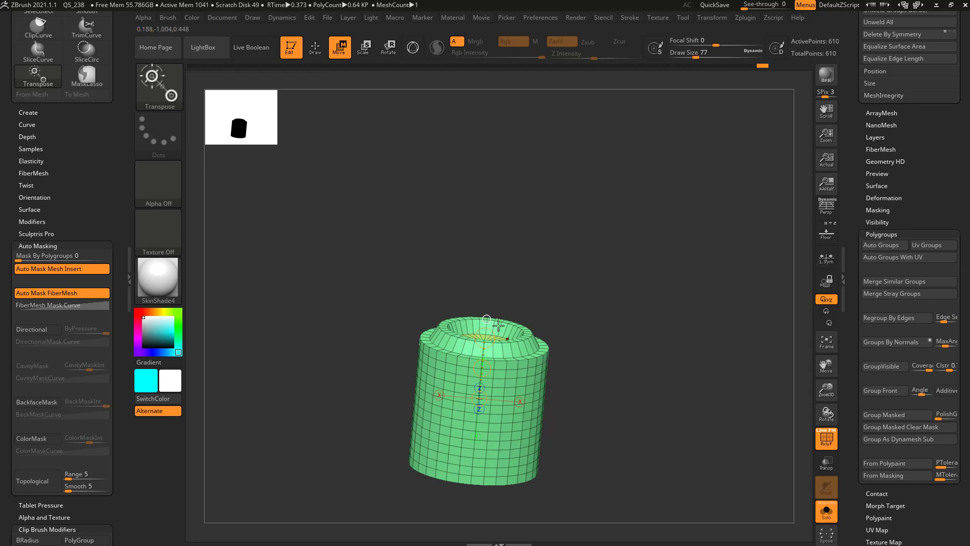
pyautogui.press('q')
# Step: DynaMesh the cylinder at resolution 128 and snap the view to face its flat end cap
pyautogui.moveTo(610, 405)
pyautogui.mouseDown()
pyautogui.moveTo(623, 324)
pyautogui.moveTo(799, 288)
pyautogui.mouseUp()
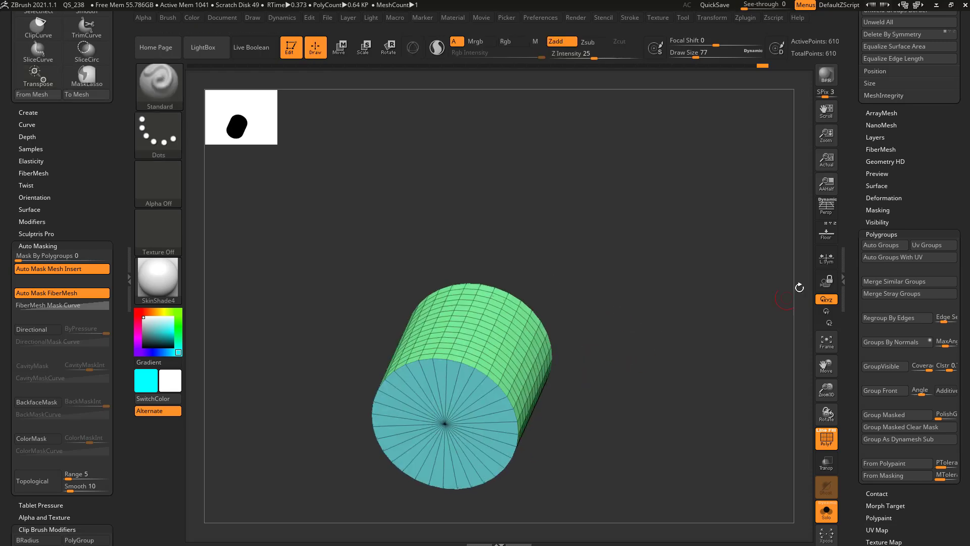
pyautogui.moveTo(854, 192); pyautogui.dragTo(842, 317)
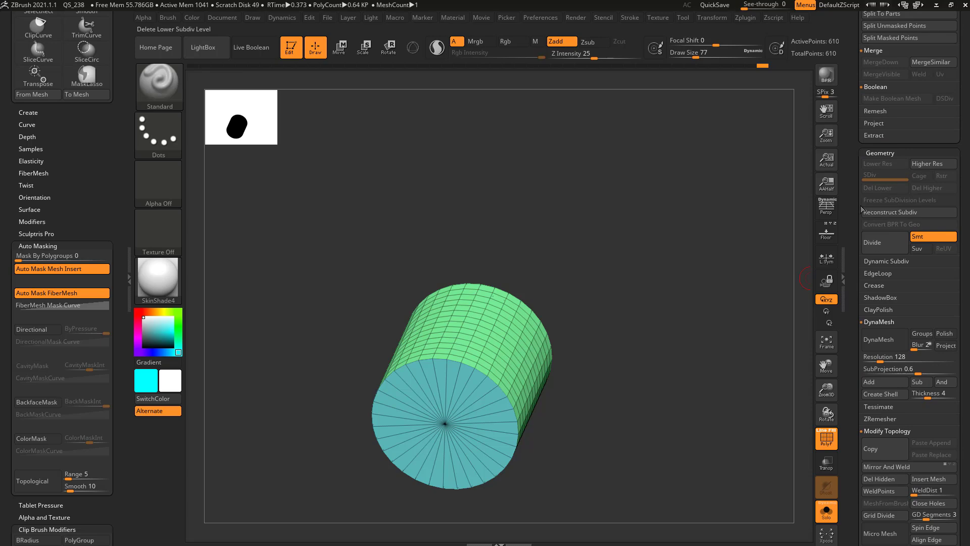
pyautogui.scroll(-5, 863, 210)
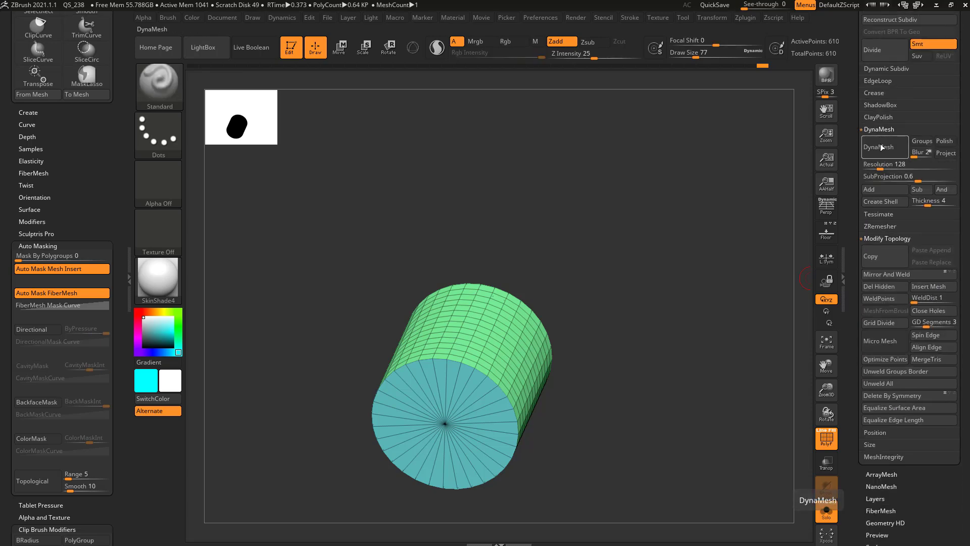
pyautogui.click(881, 147)
pyautogui.keyDown('shift'); pyautogui.moveTo(672, 324); pyautogui.dragTo(700, 369); pyautogui.keyUp('shift')
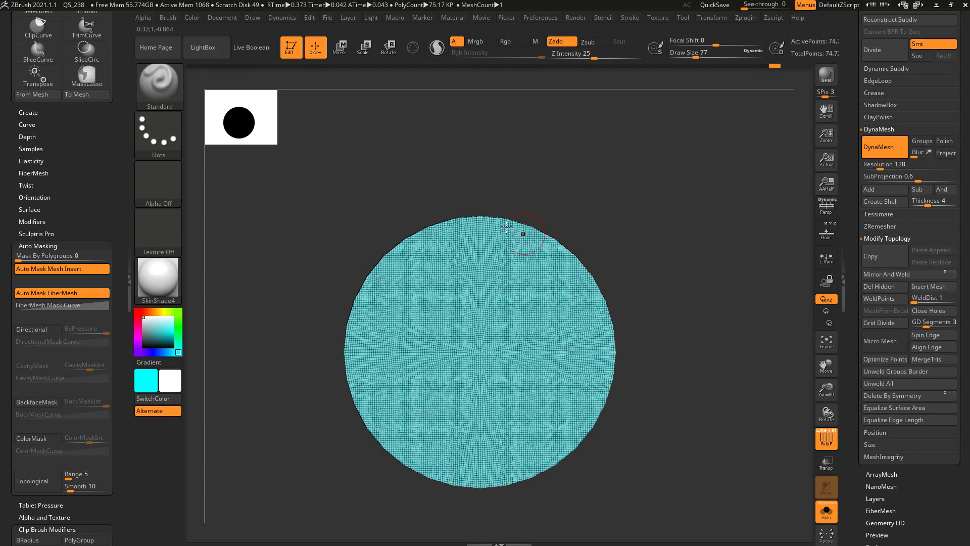
# Step: Mask a star in the middle of the end cap using the MaskRect brush with Alpha 10, and clear the mask
pyautogui.keyDown('ctrl'); pyautogui.click(175, 101); pyautogui.keyUp('ctrl')
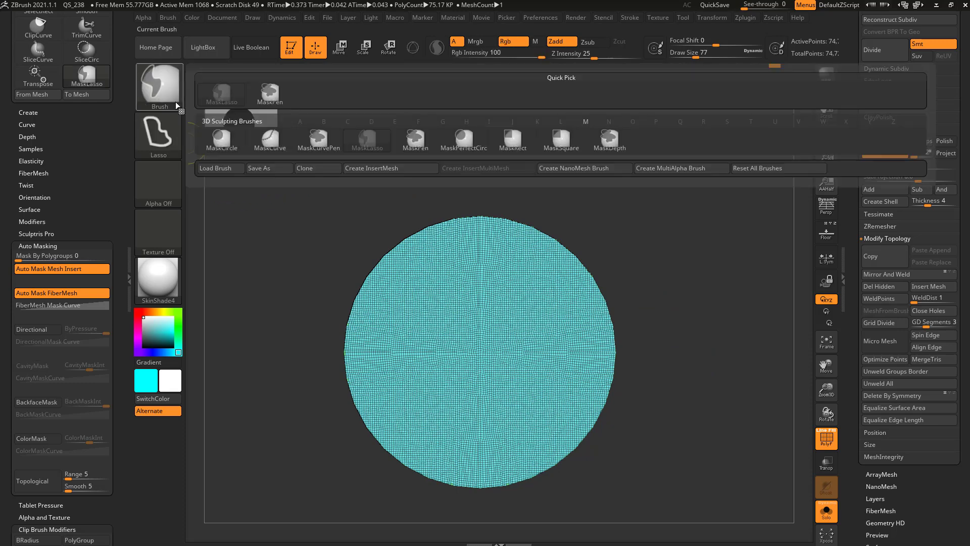
pyautogui.click(510, 143)
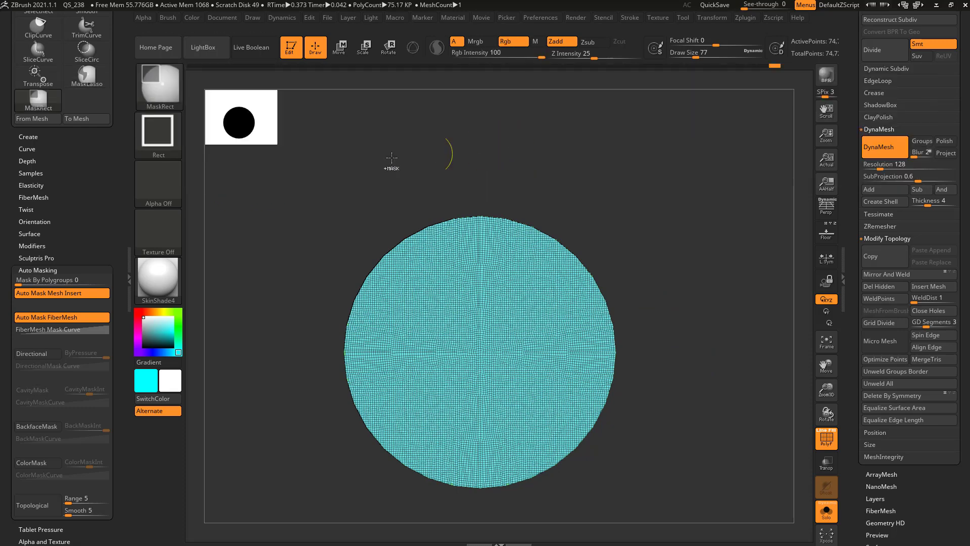
pyautogui.click(159, 188)
pyautogui.click(705, 232)
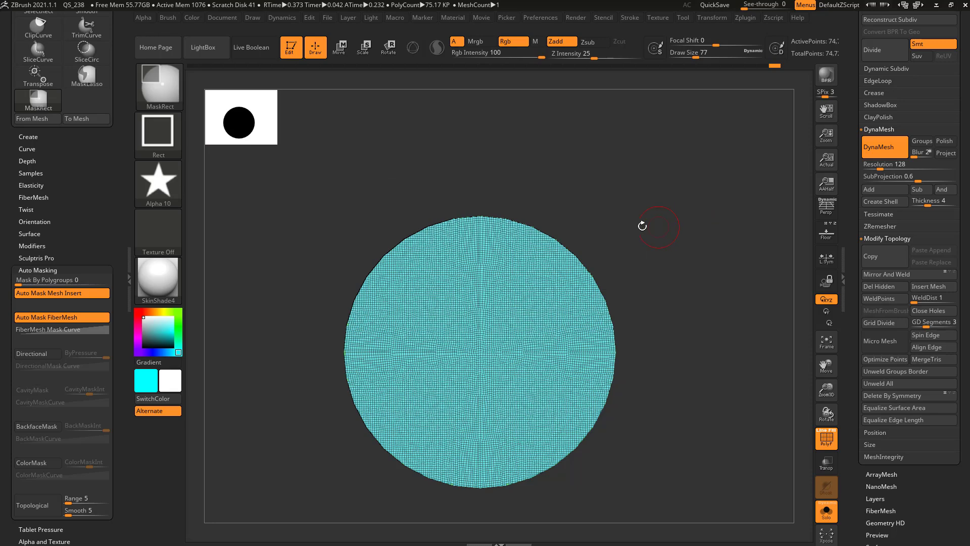
pyautogui.moveTo(567, 173); pyautogui.dragTo(552, 419)
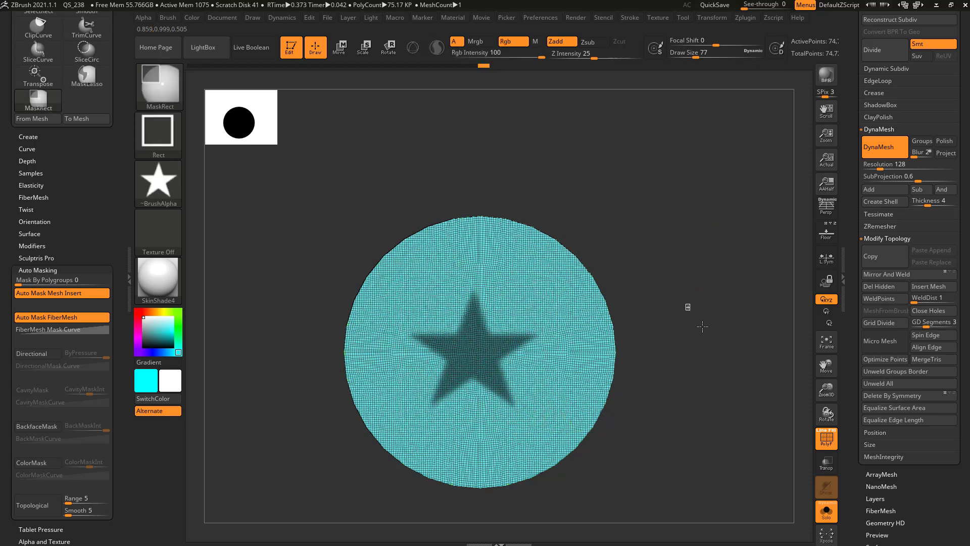
pyautogui.keyDown('ctrl'); pyautogui.moveTo(702, 326); pyautogui.dragTo(721, 377); pyautogui.keyUp('ctrl')
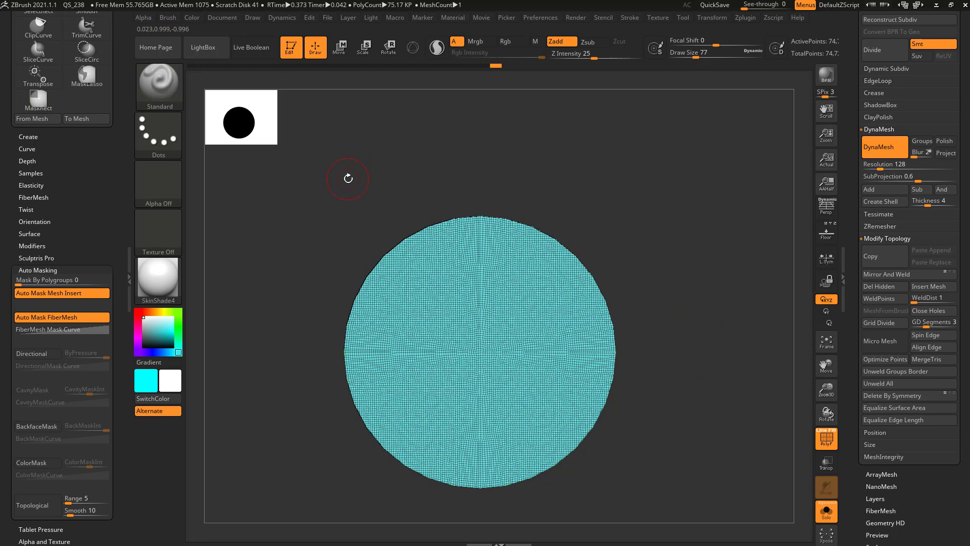
# Step: Select the TransposeSmartMask brush and draw a Transpose line across the upper part of the end cap
pyautogui.press('b')
pyautogui.press('t')
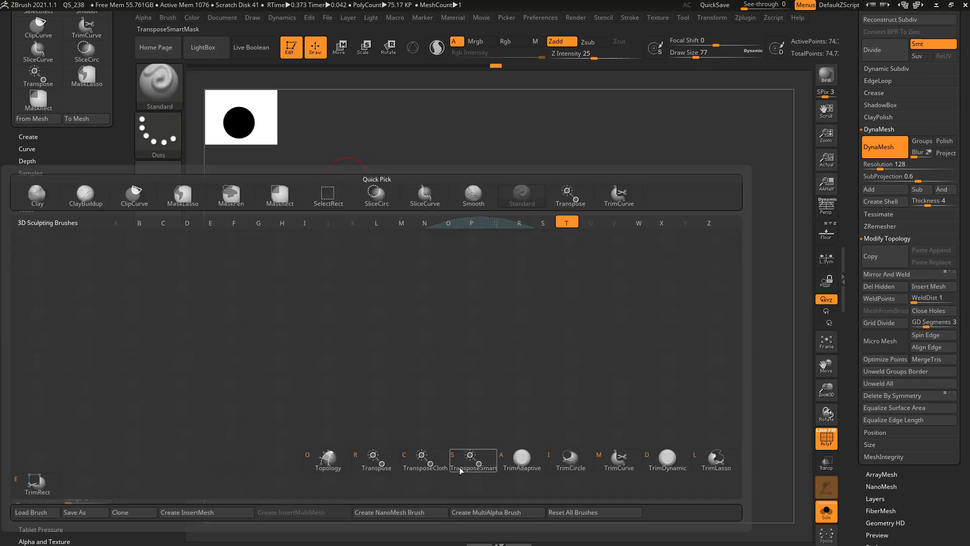
pyautogui.click(474, 461)
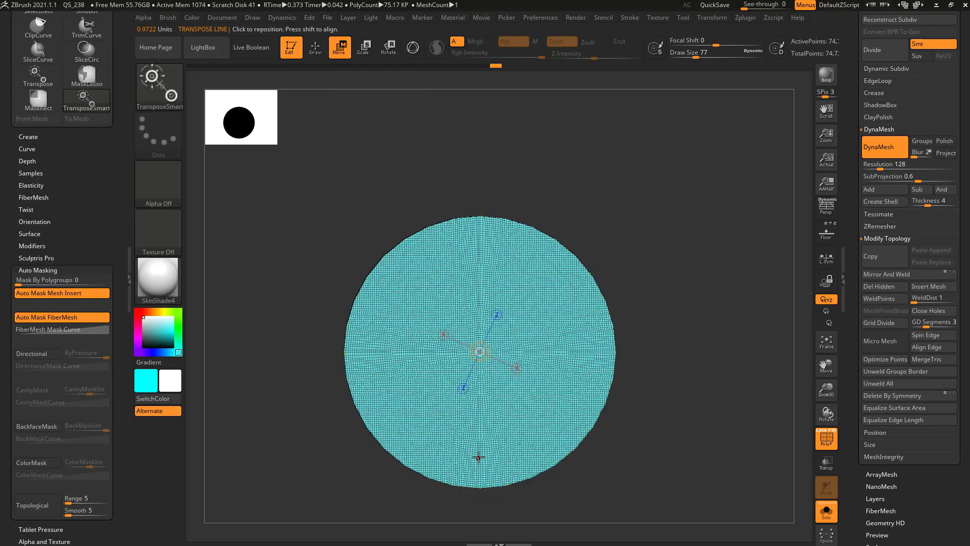
pyautogui.moveTo(451, 283); pyautogui.dragTo(500, 312)
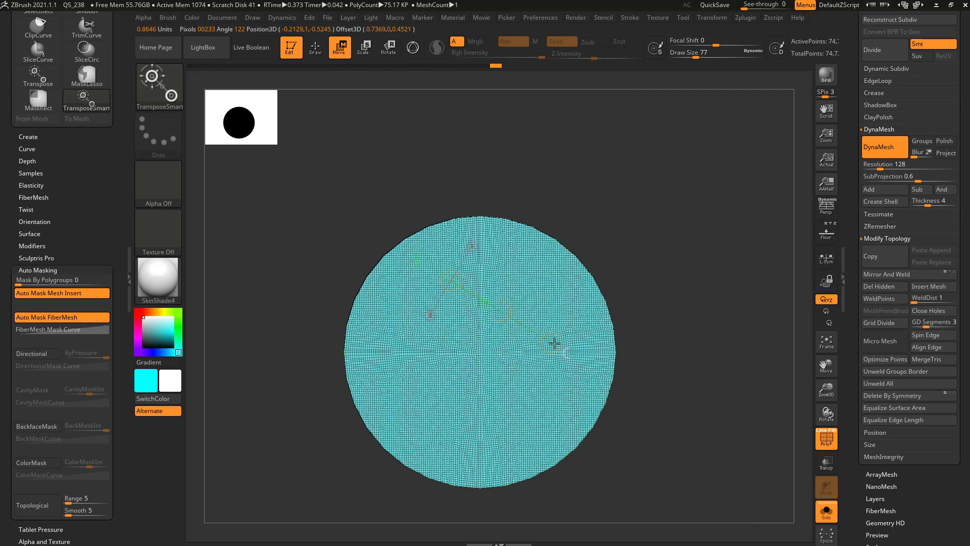
# Step: Mask areas of the end cap with TransposeSmartMask lines of different lengths, clearing the mask after each try
pyautogui.moveTo(403, 335)
pyautogui.keyDown('ctrl'); pyautogui.mouseDown()
pyautogui.moveTo(480, 408)
pyautogui.moveTo(405, 318)
pyautogui.mouseUp(); pyautogui.keyUp('ctrl')
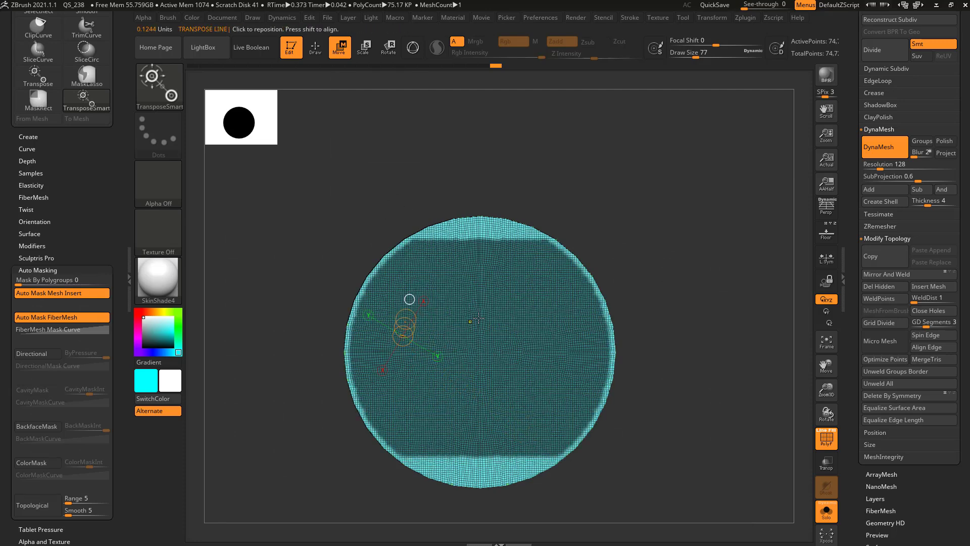
pyautogui.moveTo(643, 286); pyautogui.dragTo(576, 260)
pyautogui.moveTo(487, 331)
pyautogui.keyDown('ctrl'); pyautogui.mouseDown()
pyautogui.moveTo(578, 247)
pyautogui.moveTo(541, 254)
pyautogui.moveTo(472, 305)
pyautogui.moveTo(612, 186)
pyautogui.mouseUp(); pyautogui.keyUp('ctrl')
pyautogui.keyDown('ctrl'); pyautogui.moveTo(661, 251); pyautogui.dragTo(682, 266); pyautogui.keyUp('ctrl')
pyautogui.keyDown('ctrl'); pyautogui.moveTo(507, 331); pyautogui.dragTo(499, 142); pyautogui.keyUp('ctrl')
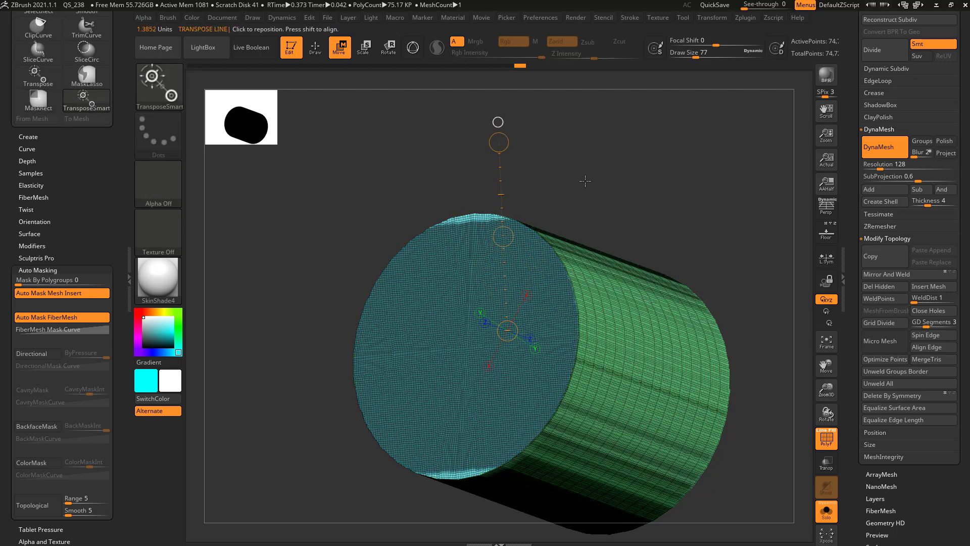
pyautogui.keyDown('ctrl'); pyautogui.moveTo(629, 202); pyautogui.dragTo(653, 216); pyautogui.keyUp('ctrl')
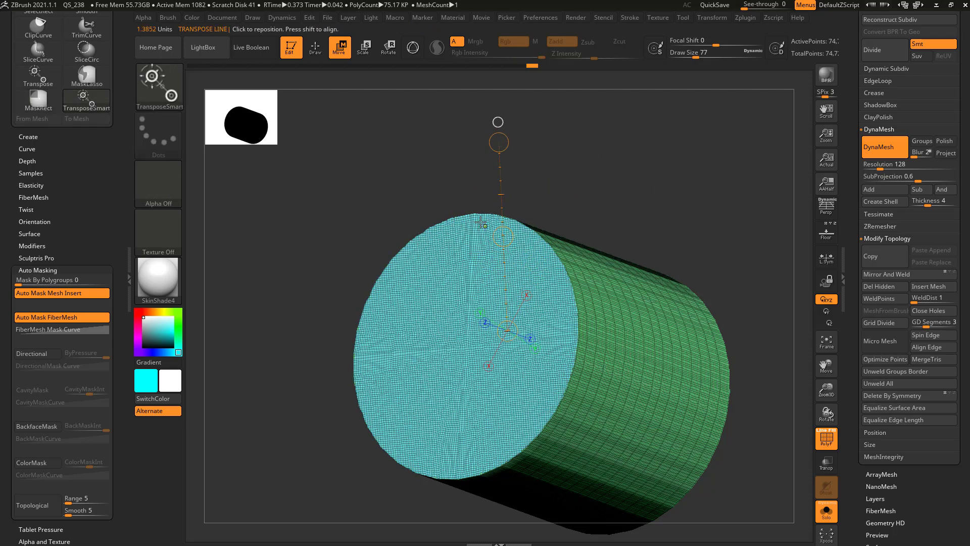
# Step: Assign Alpha 53 to the TransposeSmartMask brush and mask an upright scroll pattern on the left part of the end cap
pyautogui.click(162, 187)
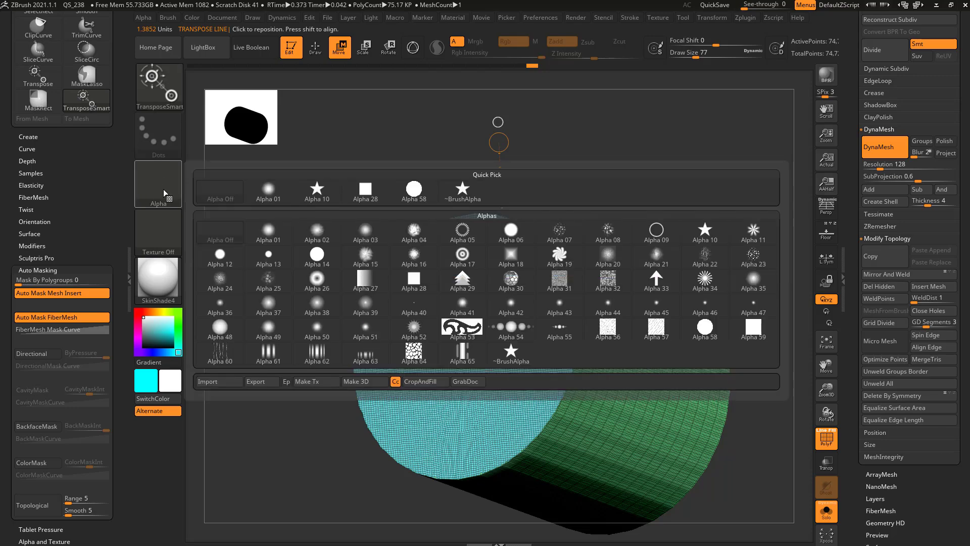
pyautogui.click(461, 328)
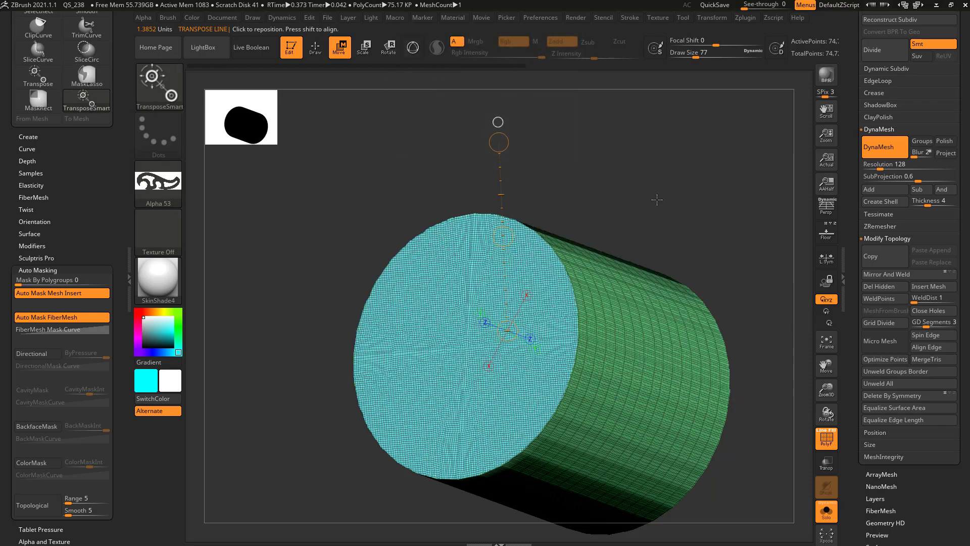
pyautogui.keyDown('shift'); pyautogui.moveTo(659, 201); pyautogui.dragTo(669, 214); pyautogui.keyUp('shift')
pyautogui.moveTo(487, 310)
pyautogui.keyDown('ctrl'); pyautogui.mouseDown()
pyautogui.moveTo(508, 334)
pyautogui.moveTo(517, 390)
pyautogui.moveTo(498, 410)
pyautogui.moveTo(539, 356)
pyautogui.moveTo(497, 336)
pyautogui.moveTo(525, 323)
pyautogui.moveTo(509, 325)
pyautogui.moveTo(530, 303)
pyautogui.moveTo(521, 354)
pyautogui.moveTo(592, 360)
pyautogui.moveTo(485, 391)
pyautogui.moveTo(497, 402)
pyautogui.moveTo(522, 384)
pyautogui.moveTo(519, 413)
pyautogui.moveTo(502, 353)
pyautogui.moveTo(528, 416)
pyautogui.moveTo(488, 359)
pyautogui.moveTo(487, 367)
pyautogui.mouseUp(); pyautogui.keyUp('ctrl')
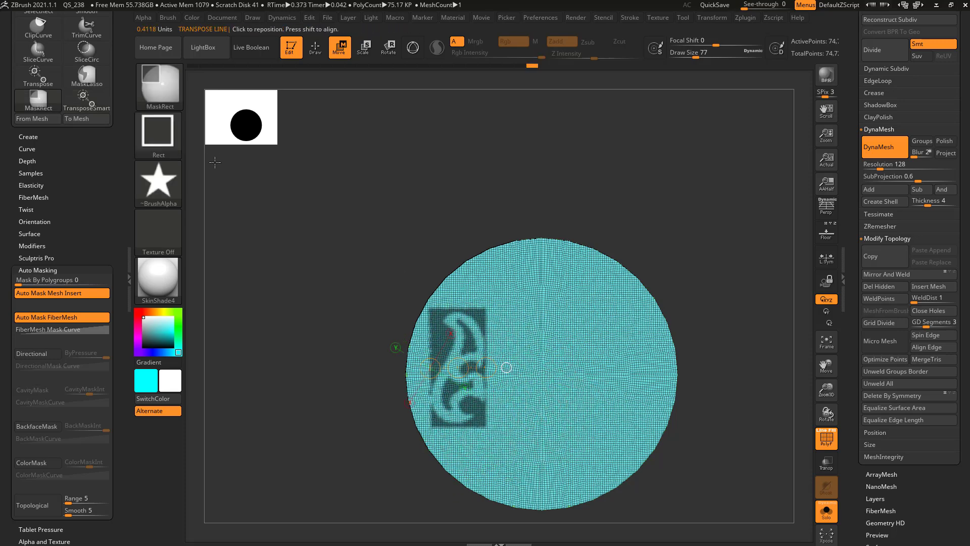
# Step: Switch the MaskRect brush to Alpha 53 and mask a horizontal scroll pattern beside the upright one
pyautogui.click(174, 189)
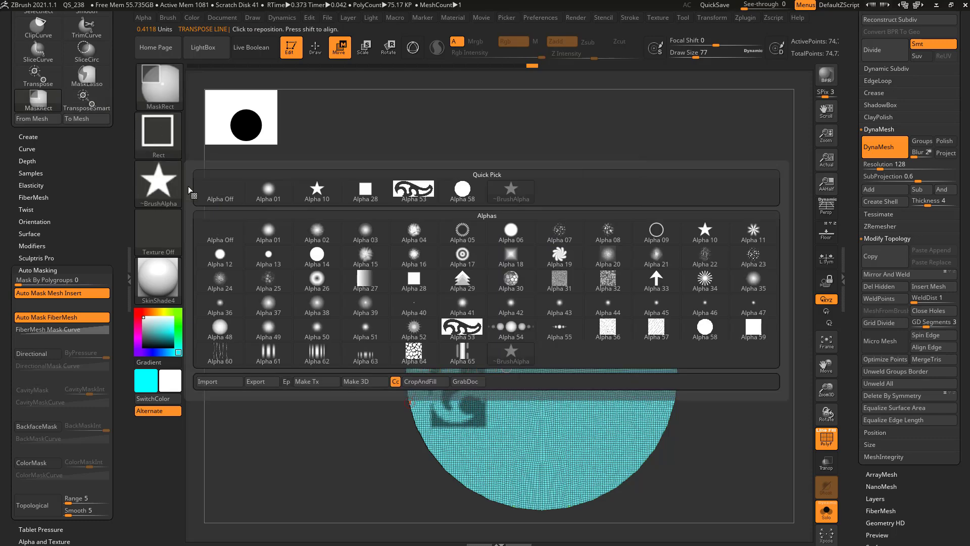
pyautogui.click(453, 342)
pyautogui.press('ctrl')
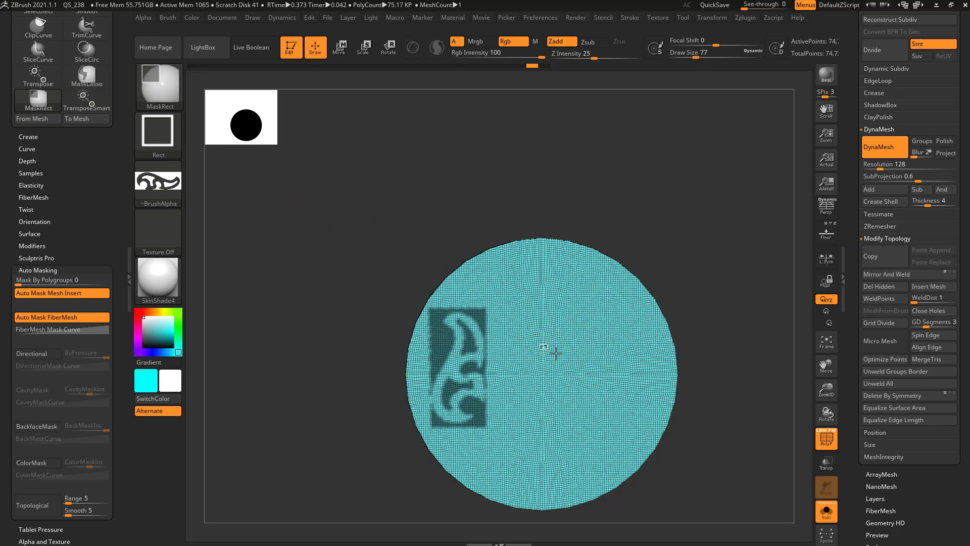
pyautogui.moveTo(613, 385)
pyautogui.keyDown('ctrl'); pyautogui.mouseDown()
pyautogui.moveTo(596, 387)
pyautogui.moveTo(610, 351)
pyautogui.moveTo(589, 368)
pyautogui.moveTo(610, 347)
pyautogui.moveTo(596, 347)
pyautogui.moveTo(613, 354)
pyautogui.moveTo(613, 330)
pyautogui.moveTo(584, 375)
pyautogui.moveTo(600, 346)
pyautogui.moveTo(620, 374)
pyautogui.mouseUp(); pyautogui.keyUp('ctrl')
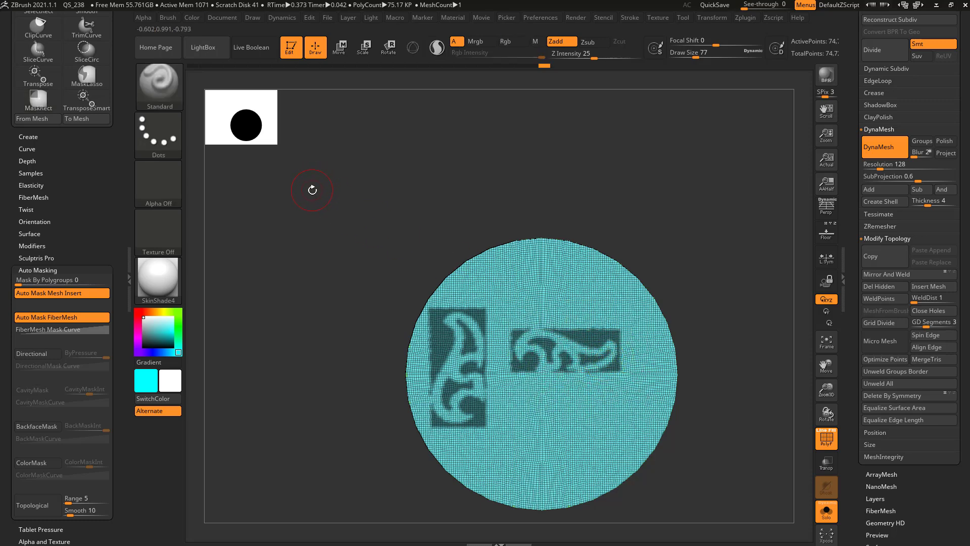
# Step: Replace both masks with a larger upright scroll mask using a TransposeSmartMask line about 0.55 units long
pyautogui.press('w')
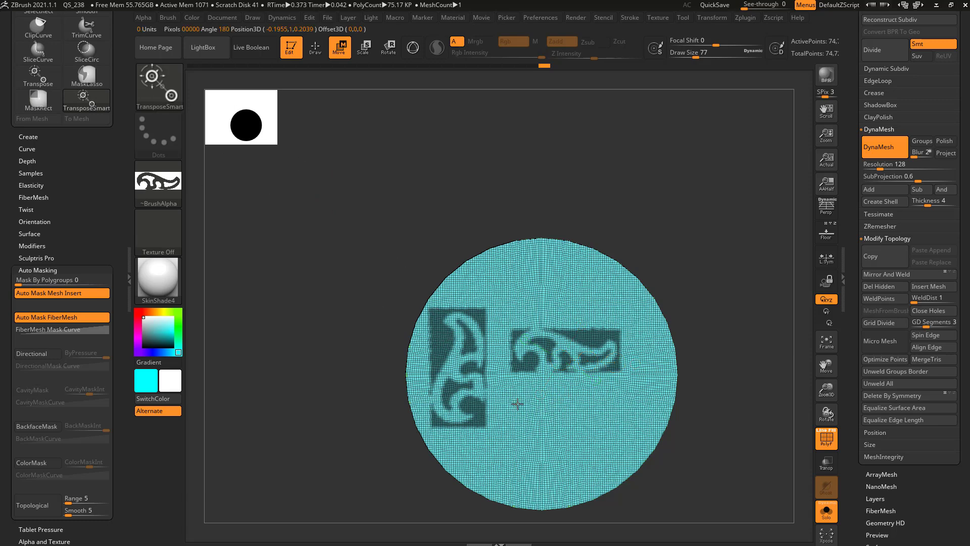
pyautogui.keyDown('ctrl'); pyautogui.moveTo(518, 403); pyautogui.dragTo(527, 368); pyautogui.keyUp('ctrl')
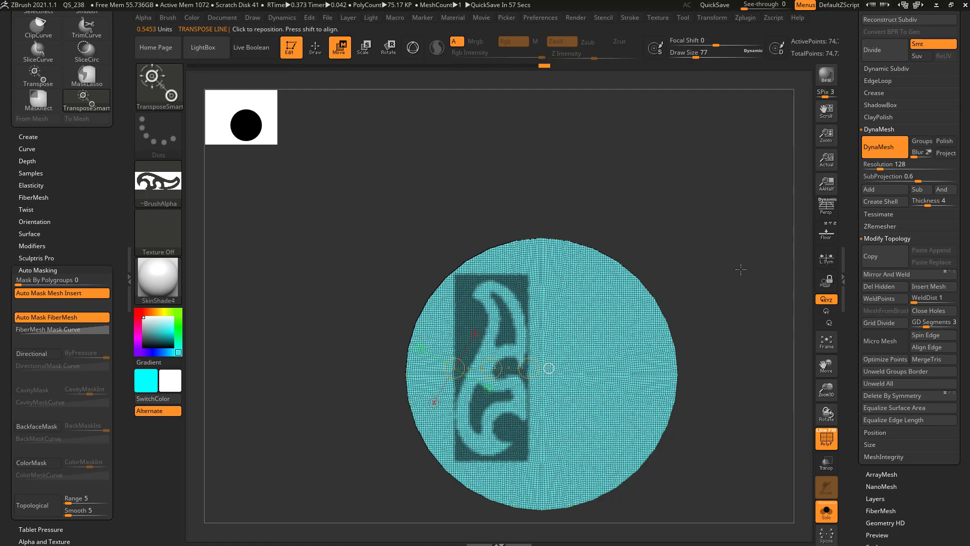
pyautogui.moveTo(741, 269); pyautogui.dragTo(657, 302)
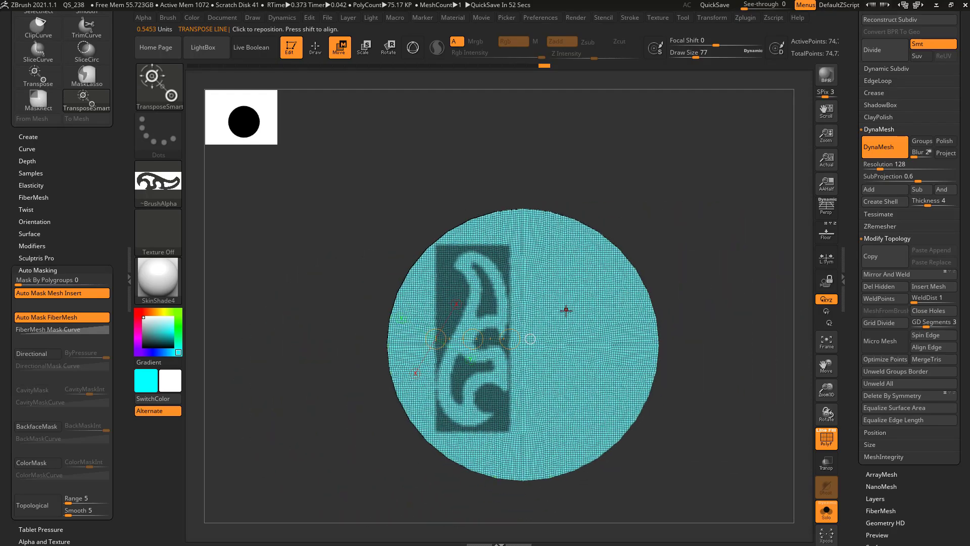
# Step: Clear the scroll mask from the end cap and switch back to the regular Transpose brush
pyautogui.press('b')
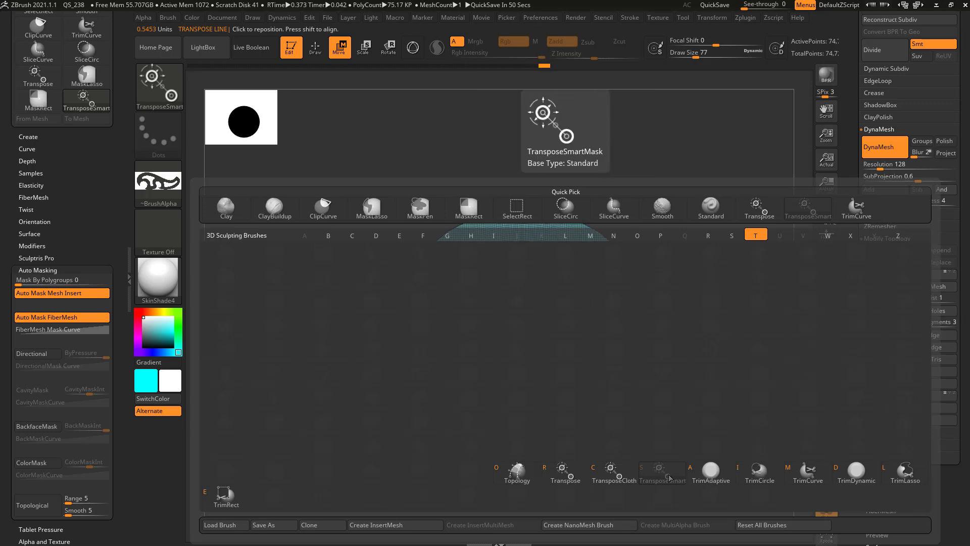
pyautogui.press('m')
pyautogui.press('r')
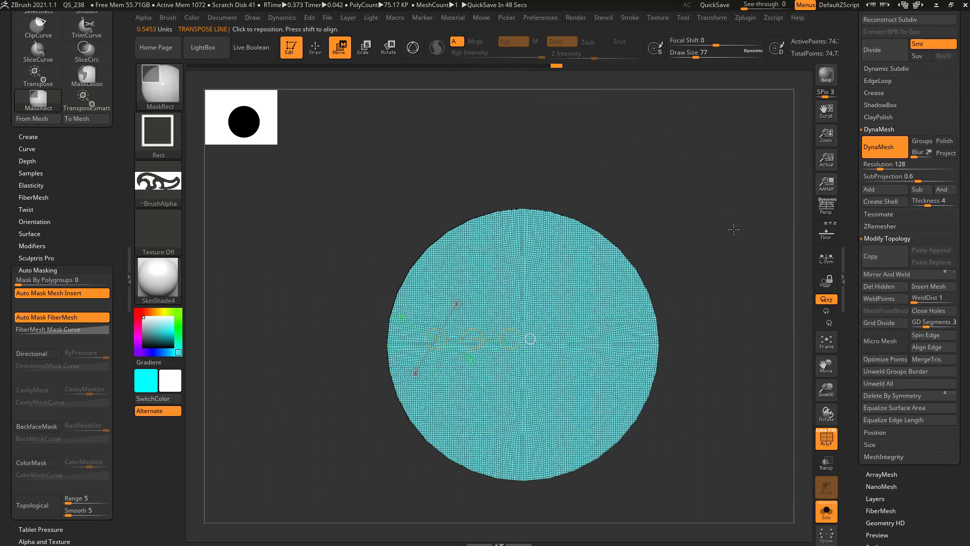
pyautogui.press('ctrl')
pyautogui.press('b')
pyautogui.press('t')
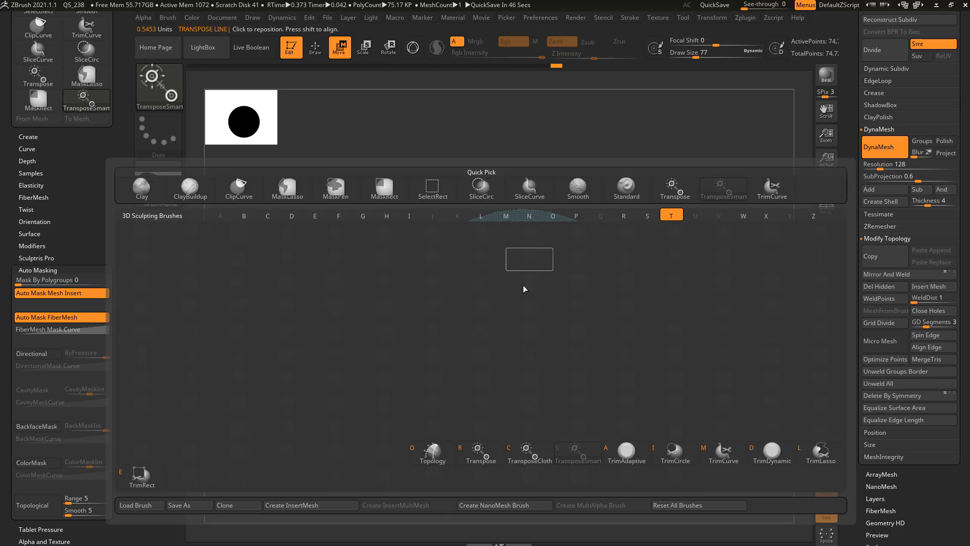
pyautogui.click(481, 456)
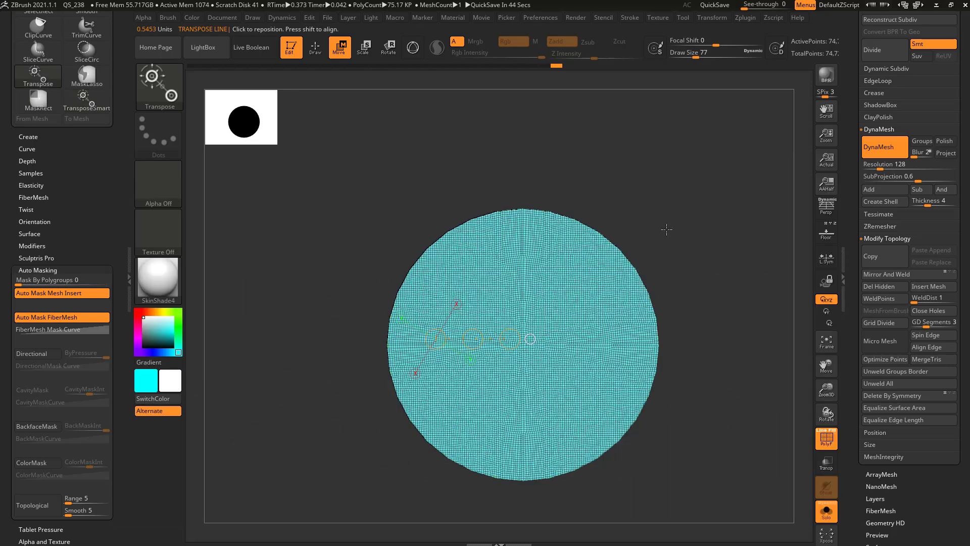
# Step: Draw a Transpose line about 1.47 units long from near the end cap's centre out past its upper-right edge
pyautogui.keyDown('alt'); pyautogui.moveTo(712, 250); pyautogui.dragTo(694, 260); pyautogui.keyUp('alt')
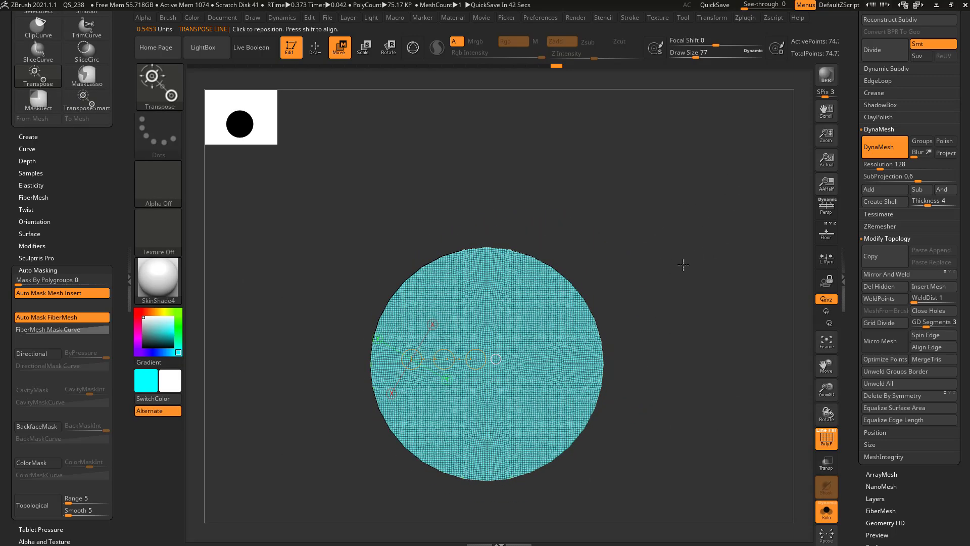
pyautogui.moveTo(498, 317); pyautogui.dragTo(504, 312)
pyautogui.moveTo(554, 227); pyautogui.dragTo(590, 266)
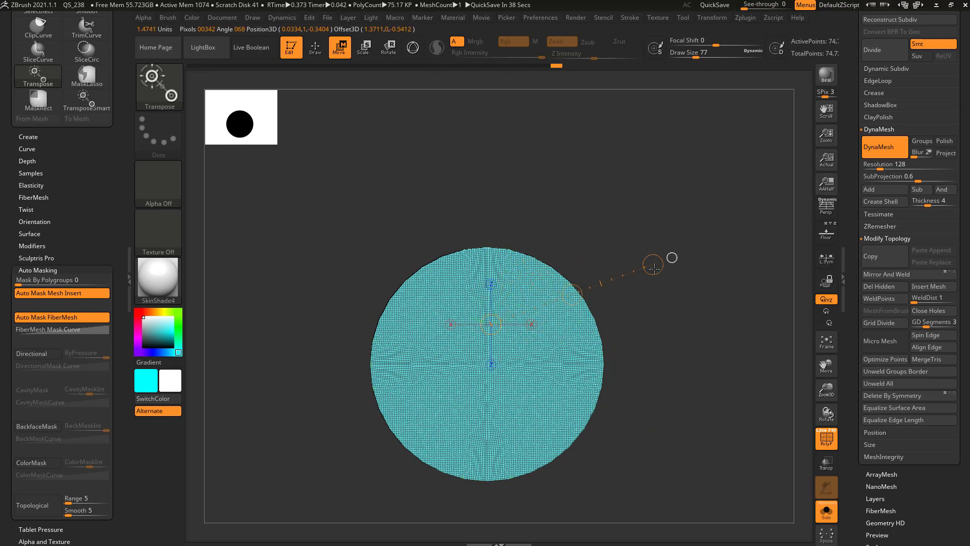
# Step: Adjust the end cap's Transpose line to about 1.56 units and compare its orientation with the Gizmo 3D before returning to the line
pyautogui.moveTo(675, 241); pyautogui.dragTo(692, 293)
pyautogui.press('y')
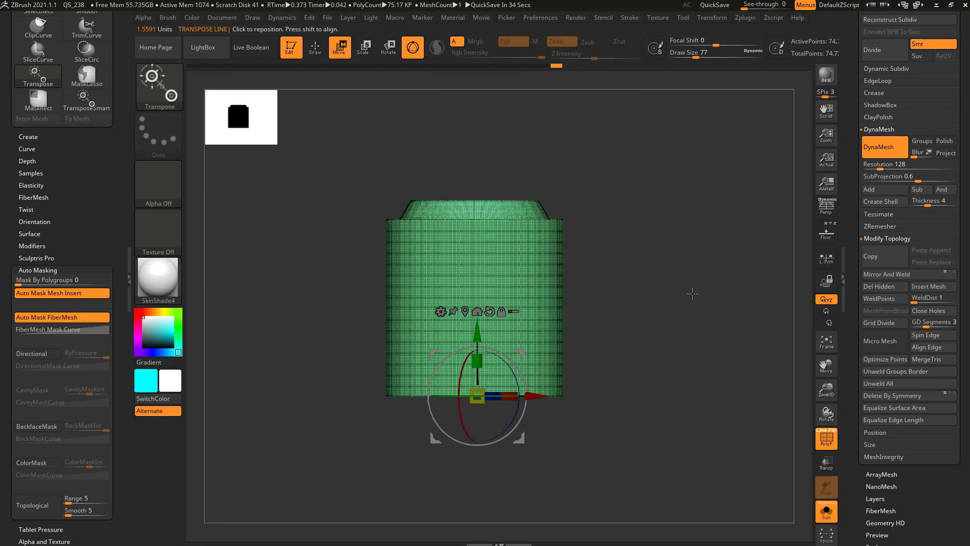
pyautogui.moveTo(596, 324); pyautogui.dragTo(655, 276)
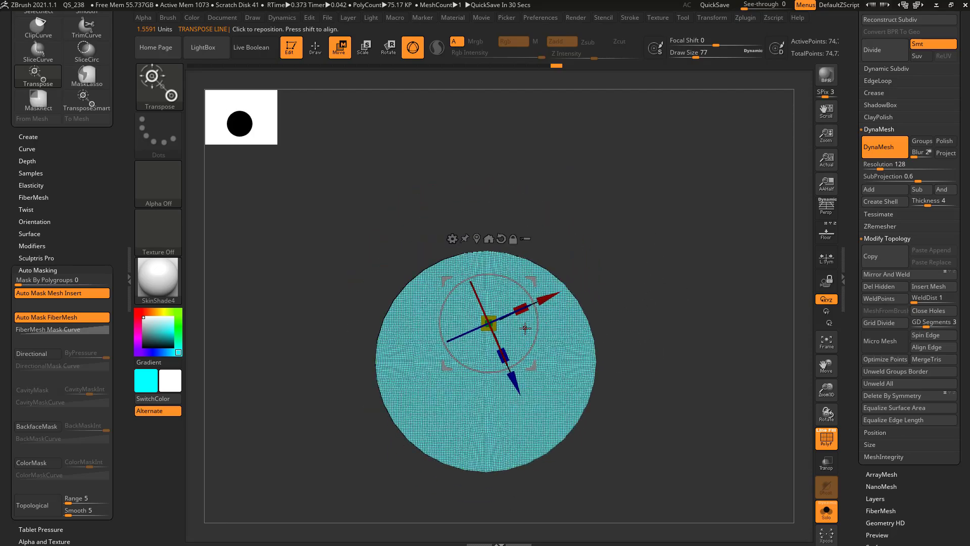
pyautogui.press('y')
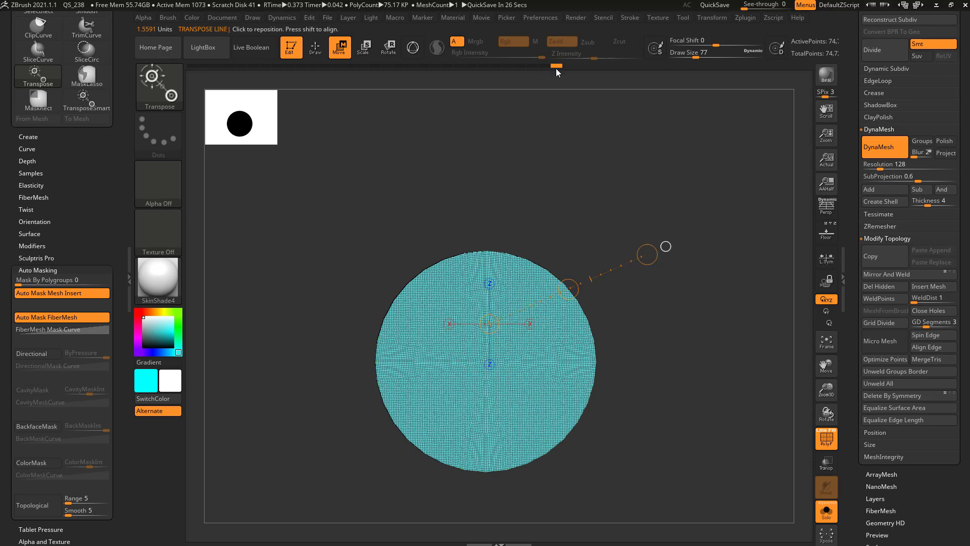
# Step: Revert the cylinder to its low-poly history state and draw a Transpose line about 0.61 units long from the recessed cap's centre
pyautogui.moveTo(556, 67); pyautogui.dragTo(461, 69)
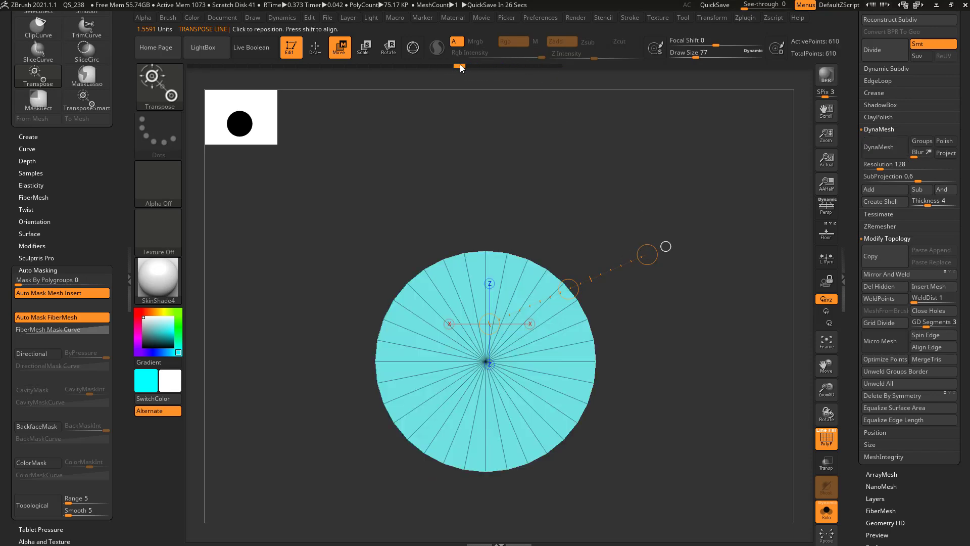
pyautogui.moveTo(705, 204); pyautogui.dragTo(702, 325)
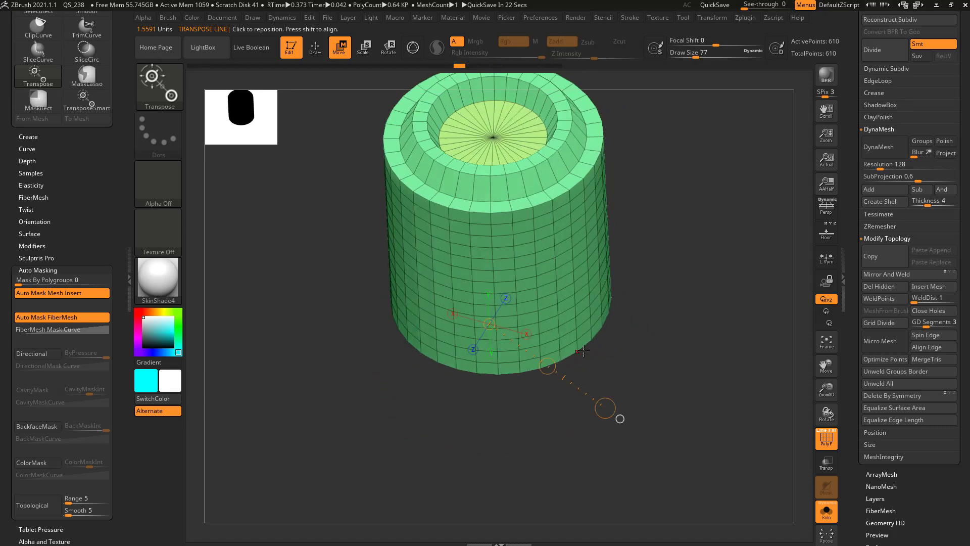
pyautogui.moveTo(584, 350); pyautogui.dragTo(686, 304)
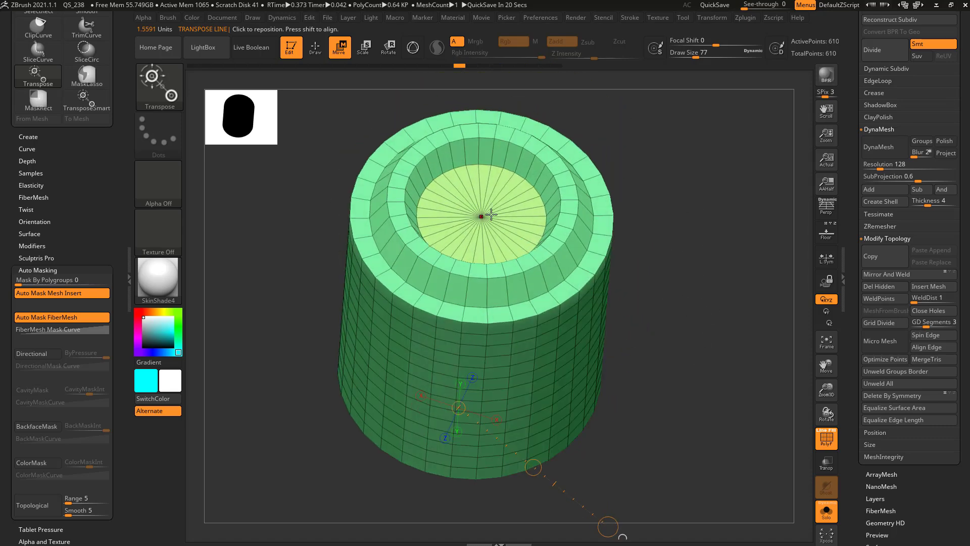
pyautogui.moveTo(659, 224); pyautogui.dragTo(635, 259)
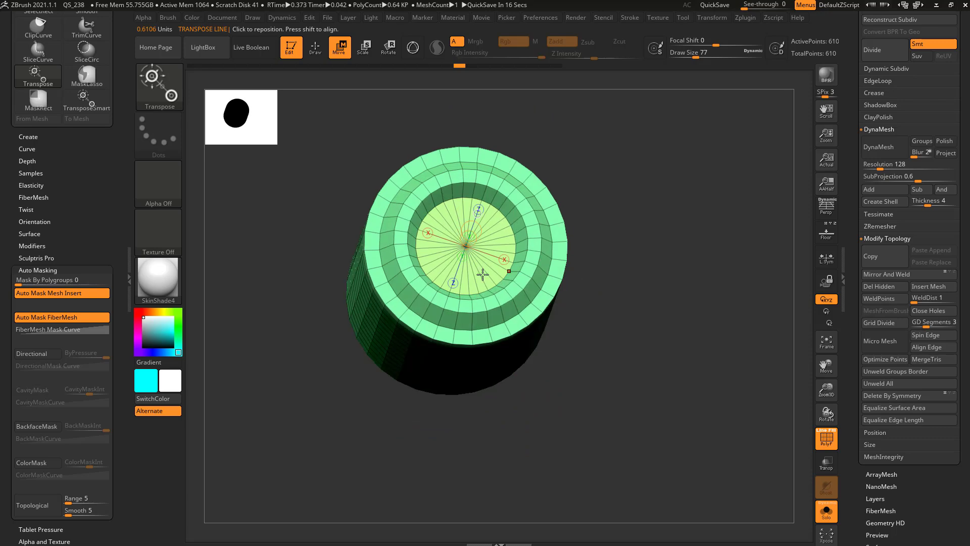
pyautogui.keyDown('alt'); pyautogui.moveTo(616, 219); pyautogui.dragTo(601, 257); pyautogui.keyUp('alt')
# Step: Show the Gizmo 3D on the recessed cap and reorient its axes without moving the mesh
pyautogui.press('y')
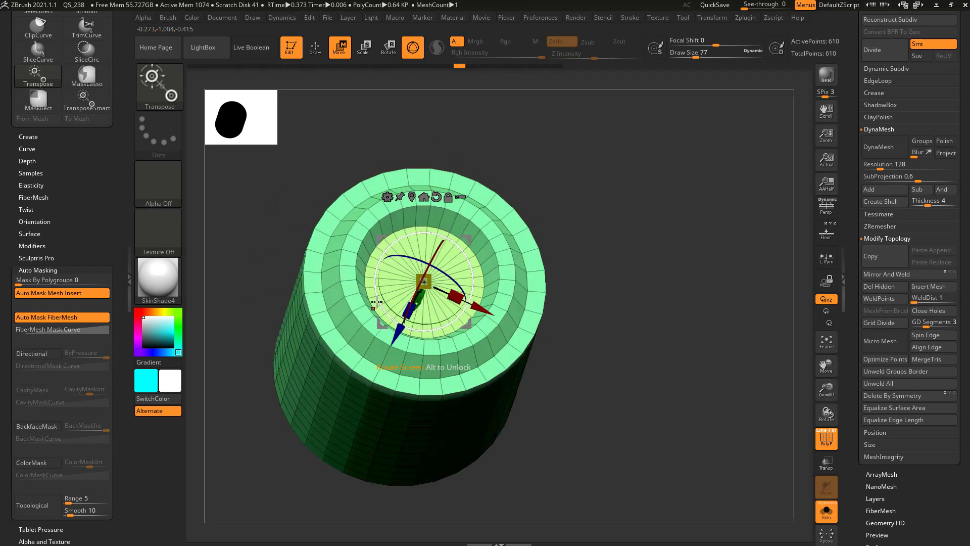
pyautogui.keyDown('alt'); pyautogui.moveTo(467, 239); pyautogui.dragTo(336, 290); pyautogui.keyUp('alt')
pyautogui.keyDown('alt'); pyautogui.click(424, 281); pyautogui.keyUp('alt')
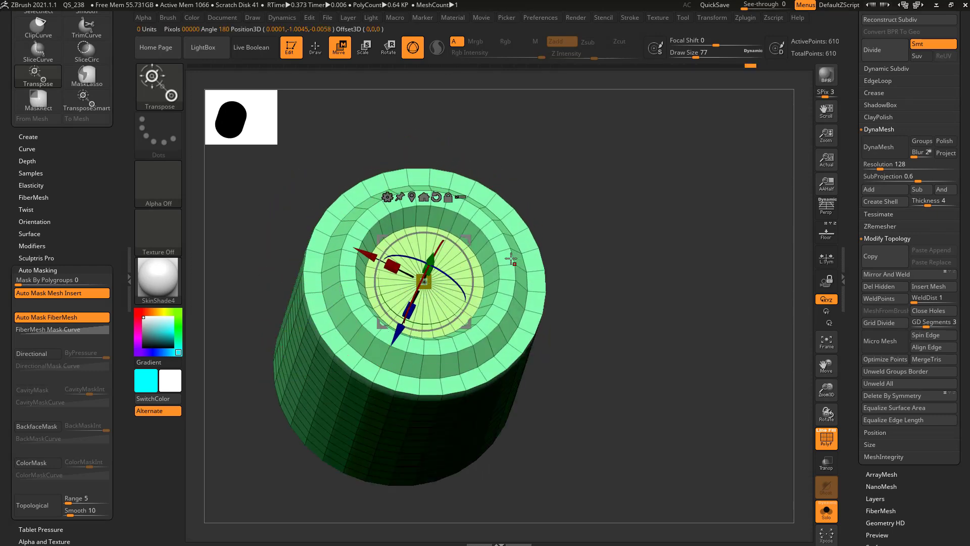
# Step: Draw a Transpose line about 1 unit long from the recessed cap's centre to the outer rim and switch to the matching gizmo
pyautogui.press('y')
pyautogui.moveTo(581, 258)
pyautogui.mouseDown()
pyautogui.moveTo(591, 251)
pyautogui.moveTo(581, 262)
pyautogui.mouseUp()
pyautogui.keyDown('alt'); pyautogui.moveTo(584, 225); pyautogui.dragTo(550, 275); pyautogui.keyUp('alt')
pyautogui.click(393, 295)
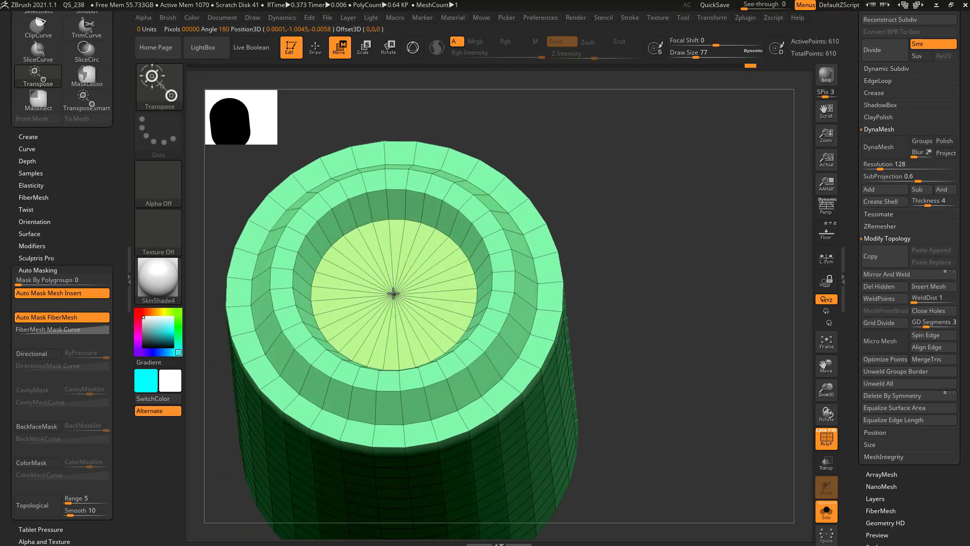
pyautogui.moveTo(491, 289); pyautogui.dragTo(561, 281)
pyautogui.press('y')
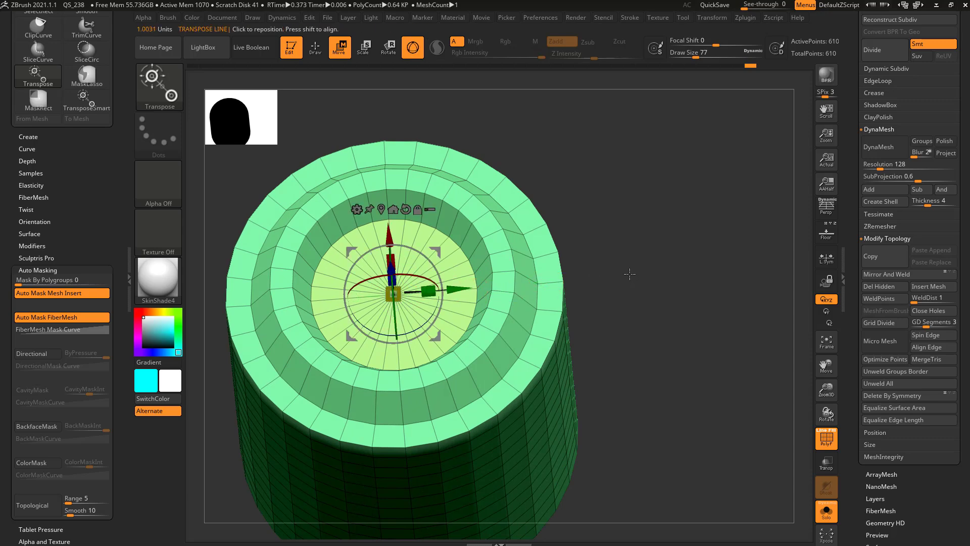
# Step: Draw a Transpose line 1 unit long from the flat base cap's centre to its edge and compare it with the gizmo
pyautogui.moveTo(628, 274)
pyautogui.mouseDown()
pyautogui.moveTo(618, 258)
pyautogui.moveTo(623, 284)
pyautogui.mouseUp()
pyautogui.moveTo(556, 280); pyautogui.dragTo(628, 213)
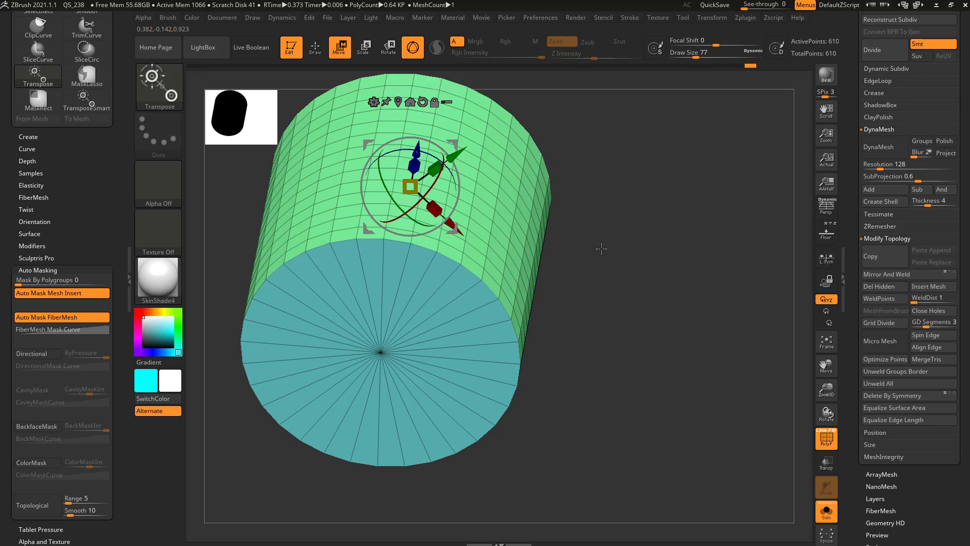
pyautogui.press('y')
pyautogui.moveTo(601, 248); pyautogui.dragTo(459, 274)
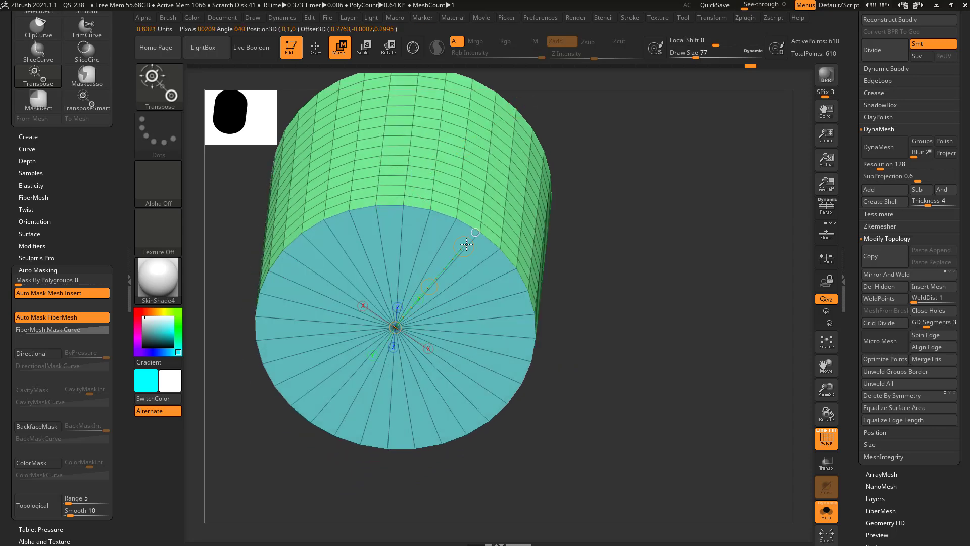
pyautogui.moveTo(466, 244); pyautogui.dragTo(480, 232)
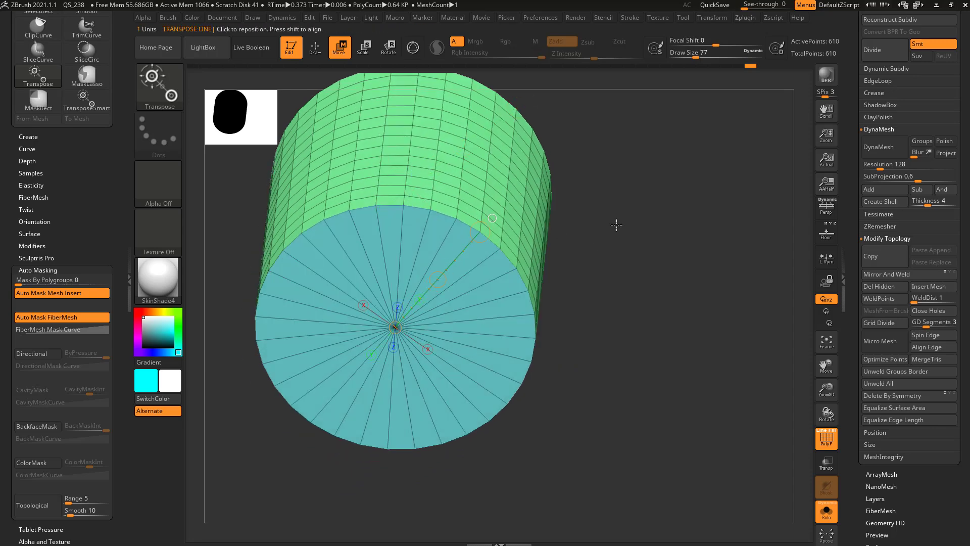
pyautogui.press('y')
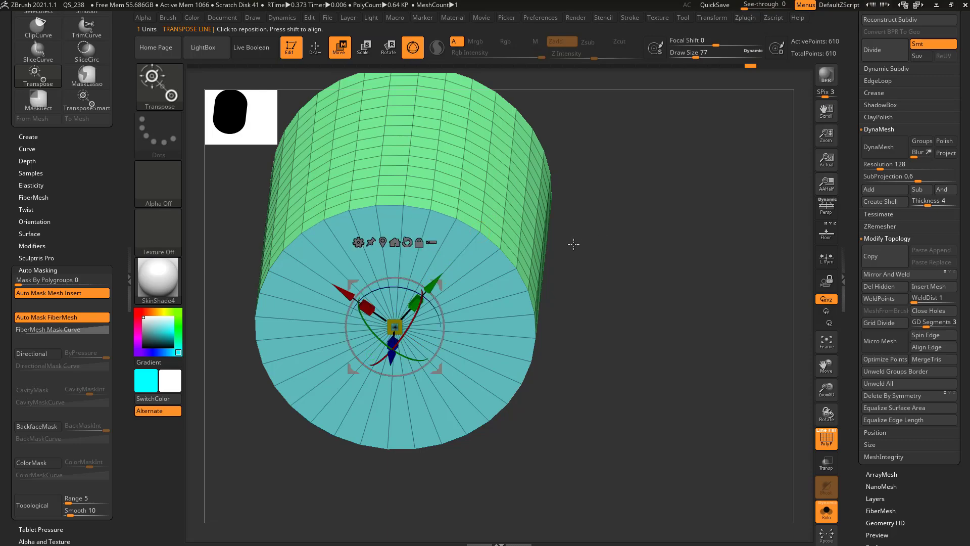
pyautogui.moveTo(611, 221); pyautogui.dragTo(586, 196)
pyautogui.press('y')
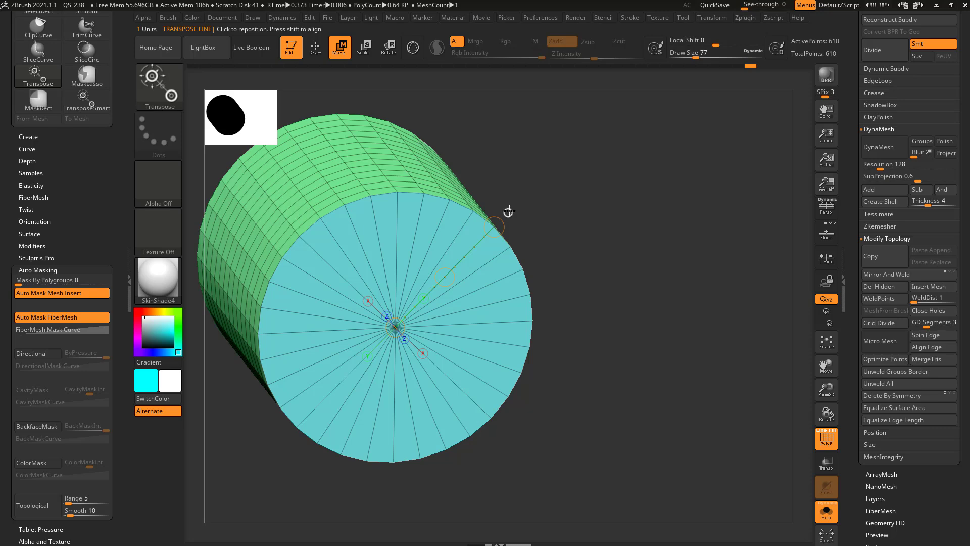
# Step: Face the flat base cap squarely and swing the Transpose line's end around its edge with angle snapping
pyautogui.moveTo(562, 221); pyautogui.dragTo(561, 199)
pyautogui.moveTo(561, 199)
pyautogui.keyDown('alt'); pyautogui.mouseDown()
pyautogui.moveTo(584, 213)
pyautogui.moveTo(577, 222)
pyautogui.mouseUp(); pyautogui.keyUp('alt')
pyautogui.keyDown('shift'); pyautogui.moveTo(491, 200); pyautogui.dragTo(485, 195); pyautogui.keyUp('shift')
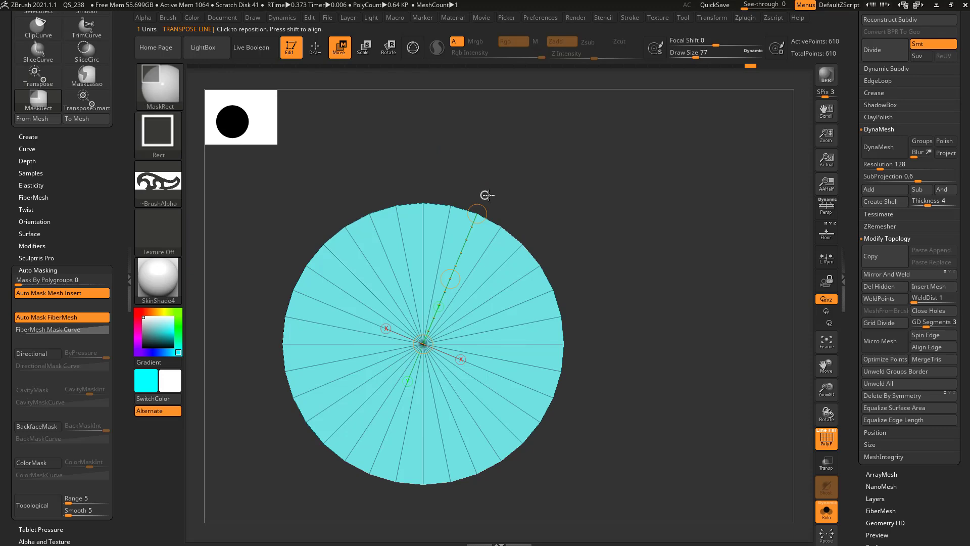
pyautogui.moveTo(472, 274)
pyautogui.mouseDown()
pyautogui.moveTo(537, 264)
pyautogui.moveTo(646, 275)
pyautogui.moveTo(641, 263)
pyautogui.moveTo(603, 275)
pyautogui.mouseUp()
pyautogui.keyDown('alt'); pyautogui.moveTo(603, 275); pyautogui.dragTo(606, 251); pyautogui.keyUp('alt')
# Step: Draw a Transpose line about 1 unit long from the recessed cap's centre to the outer rim and snap it horizontal
pyautogui.moveTo(434, 300); pyautogui.dragTo(487, 223)
pyautogui.moveTo(529, 267); pyautogui.dragTo(520, 243)
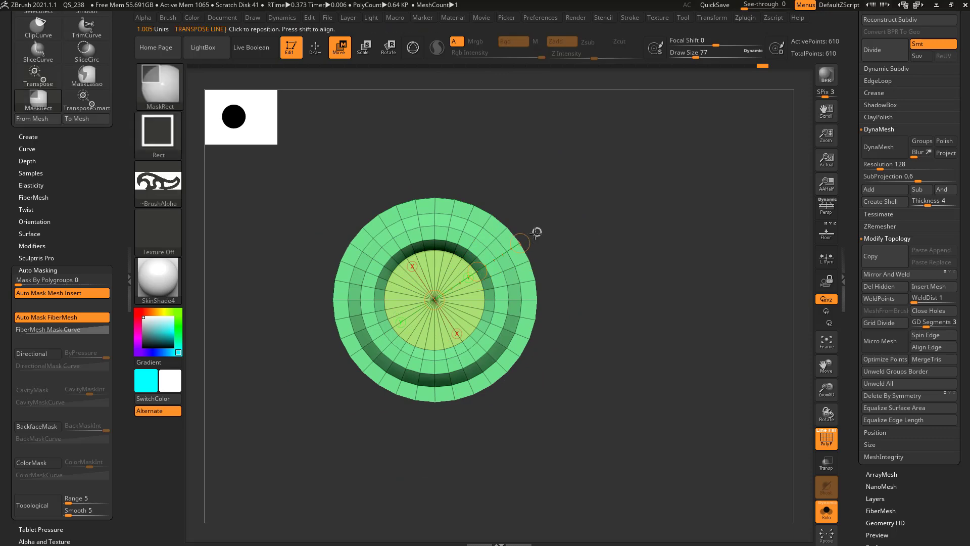
pyautogui.keyDown('shift'); pyautogui.click(538, 229); pyautogui.keyUp('shift')
pyautogui.press('ctrl')
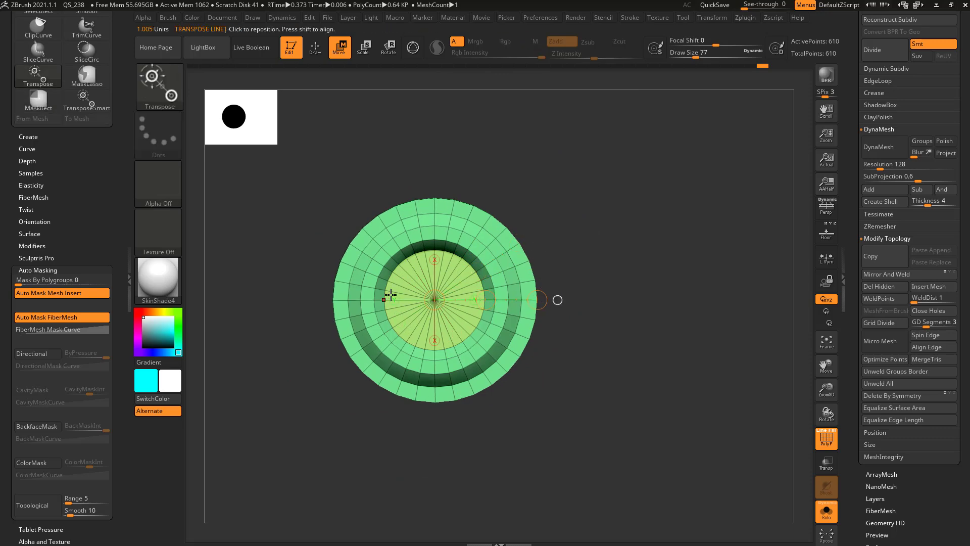
pyautogui.moveTo(652, 222); pyautogui.dragTo(599, 264)
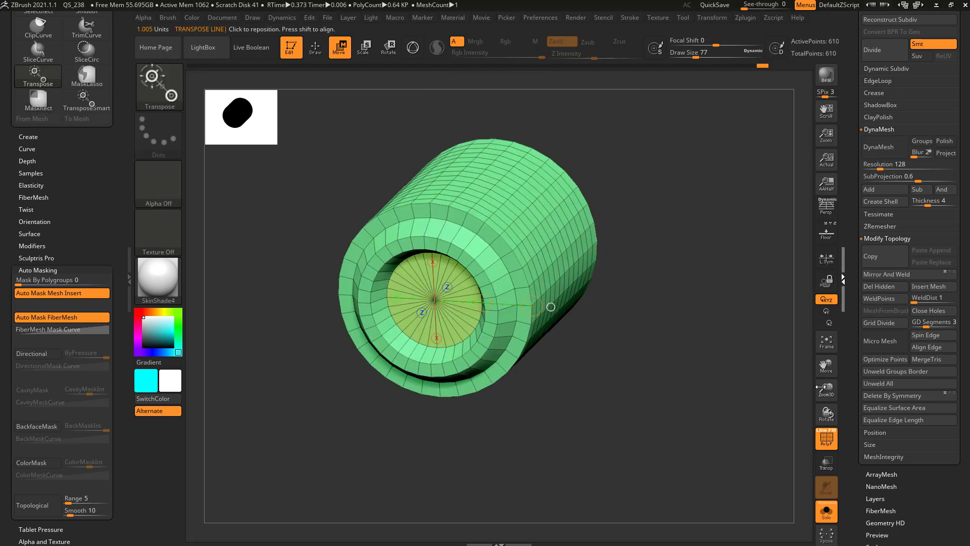
# Step: Switch the active tool to DemoSoldier and frame the figure in the canvas
pyautogui.click(843, 324)
pyautogui.moveTo(857, 277); pyautogui.dragTo(833, 432)
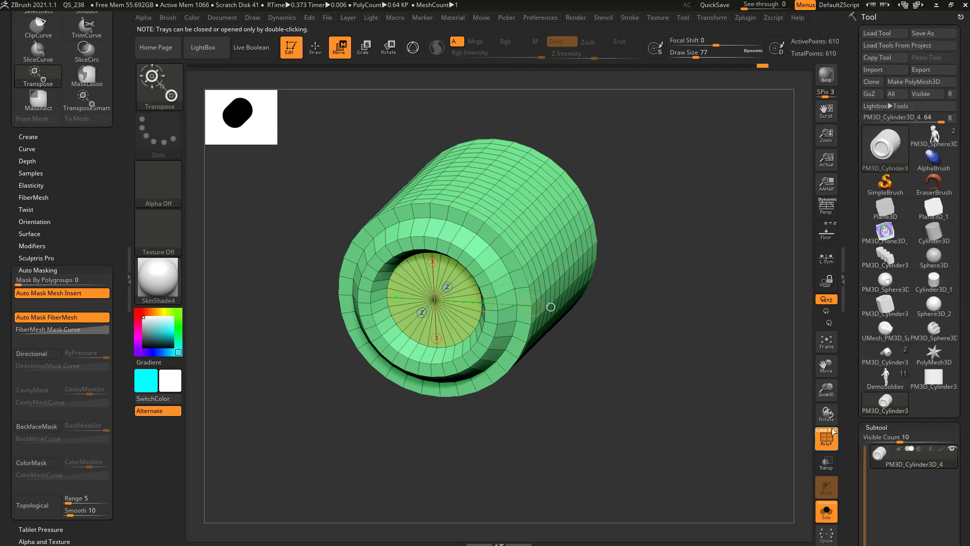
pyautogui.click(885, 234)
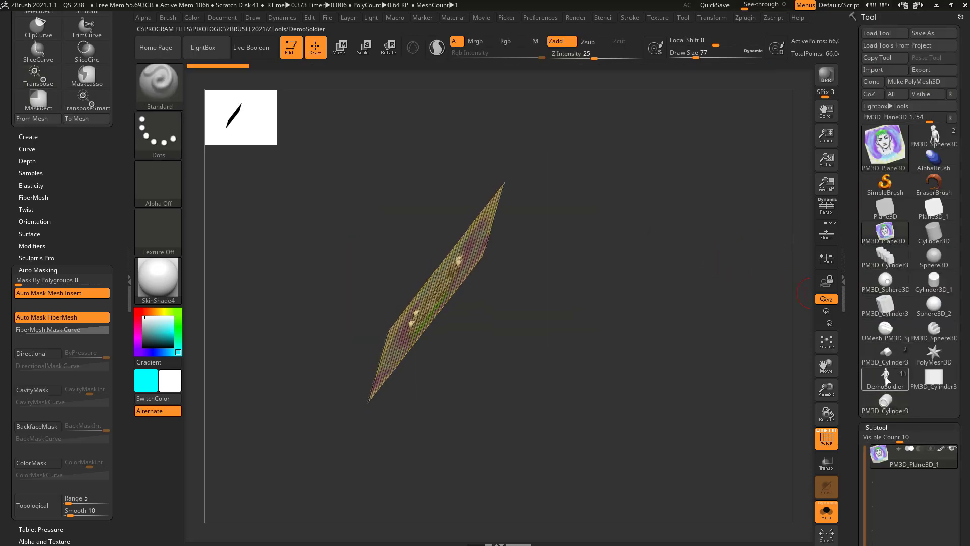
pyautogui.click(886, 376)
pyautogui.moveTo(689, 307); pyautogui.dragTo(654, 297)
pyautogui.keyDown('alt'); pyautogui.moveTo(726, 245); pyautogui.dragTo(704, 297); pyautogui.keyUp('alt')
pyautogui.moveTo(629, 250)
pyautogui.keyDown('alt'); pyautogui.mouseDown()
pyautogui.moveTo(677, 219)
pyautogui.moveTo(649, 218)
pyautogui.moveTo(696, 249)
pyautogui.moveTo(663, 236)
pyautogui.moveTo(658, 255)
pyautogui.moveTo(684, 318)
pyautogui.moveTo(724, 250)
pyautogui.moveTo(440, 353)
pyautogui.moveTo(704, 277)
pyautogui.moveTo(715, 364)
pyautogui.moveTo(741, 419)
pyautogui.mouseUp(); pyautogui.keyUp('alt')
# Step: Draw a Transpose line about 1.27 units long from the soldier's rear shoulder down to the elbow and undo the trial mask
pyautogui.press('w')
pyautogui.moveTo(551, 243)
pyautogui.mouseDown()
pyautogui.moveTo(420, 244)
pyautogui.moveTo(390, 273)
pyautogui.mouseUp()
pyautogui.moveTo(517, 170); pyautogui.dragTo(626, 213)
pyautogui.keyDown('alt'); pyautogui.moveTo(708, 184); pyautogui.dragTo(701, 283); pyautogui.keyUp('alt')
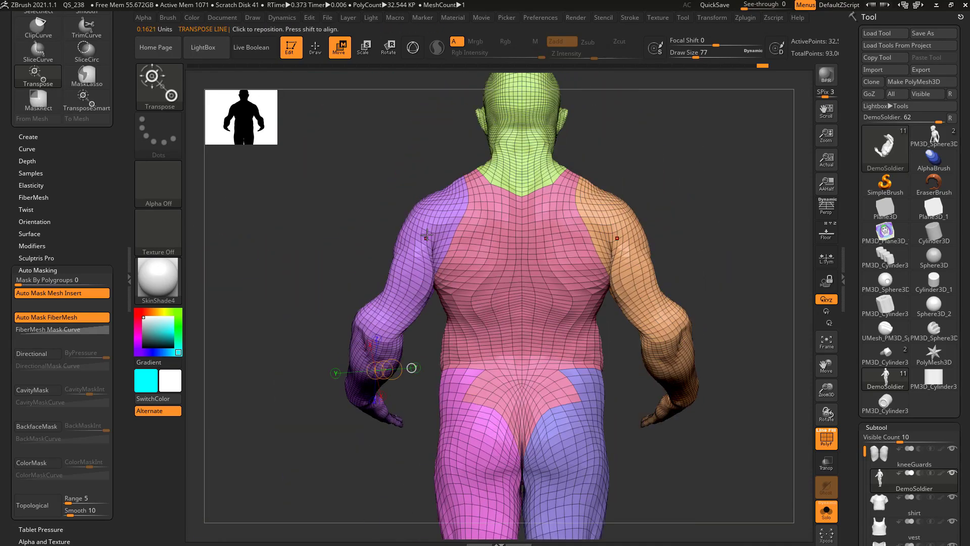
pyautogui.moveTo(426, 235); pyautogui.dragTo(414, 247)
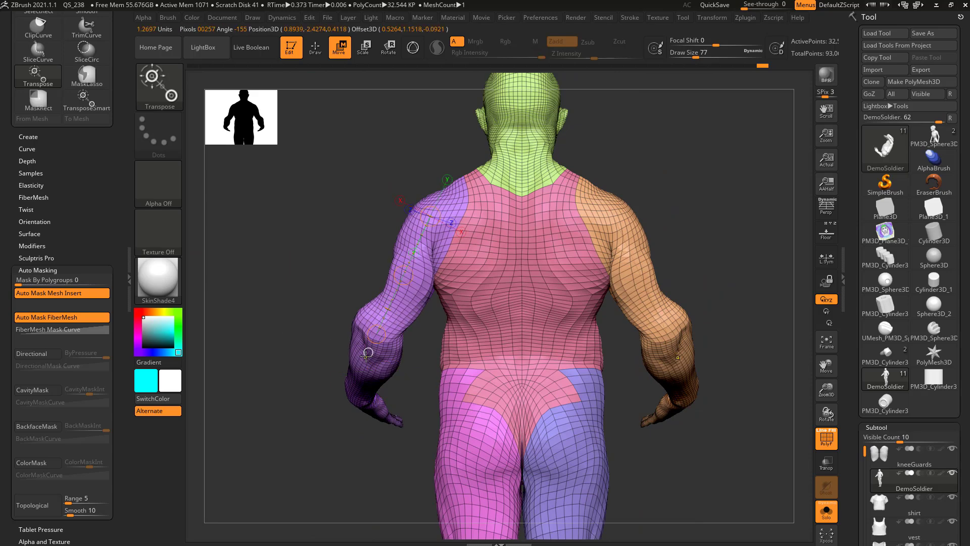
pyautogui.keyDown('ctrl'); pyautogui.click(366, 356); pyautogui.keyUp('ctrl')
pyautogui.hotkey('ctrl', 'z')
pyautogui.click(365, 345)
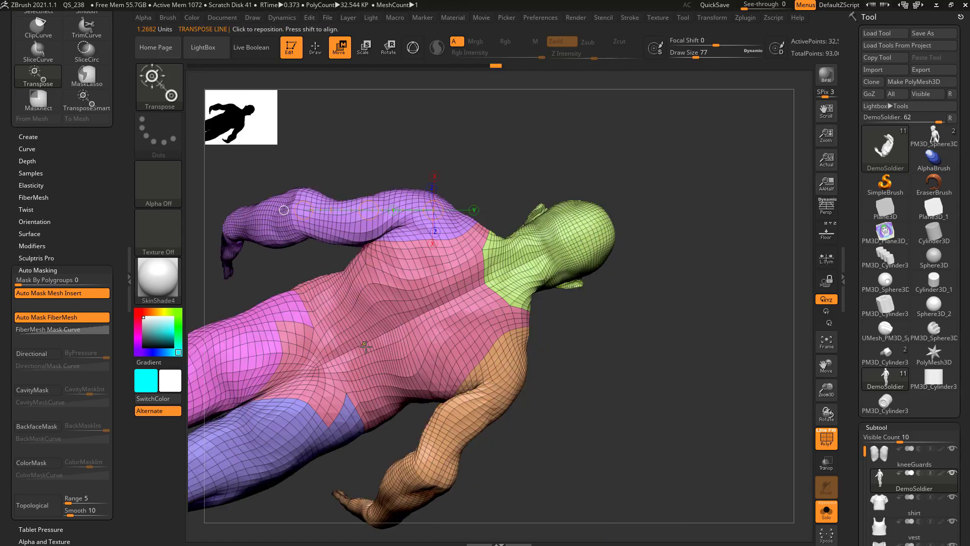
# Step: Turn the shoulder-to-elbow Transpose line into the Gizmo 3D and view the soldier from the front
pyautogui.keyDown('alt'); pyautogui.moveTo(594, 162); pyautogui.dragTo(787, 180); pyautogui.keyUp('alt')
pyautogui.moveTo(692, 203); pyautogui.dragTo(660, 230)
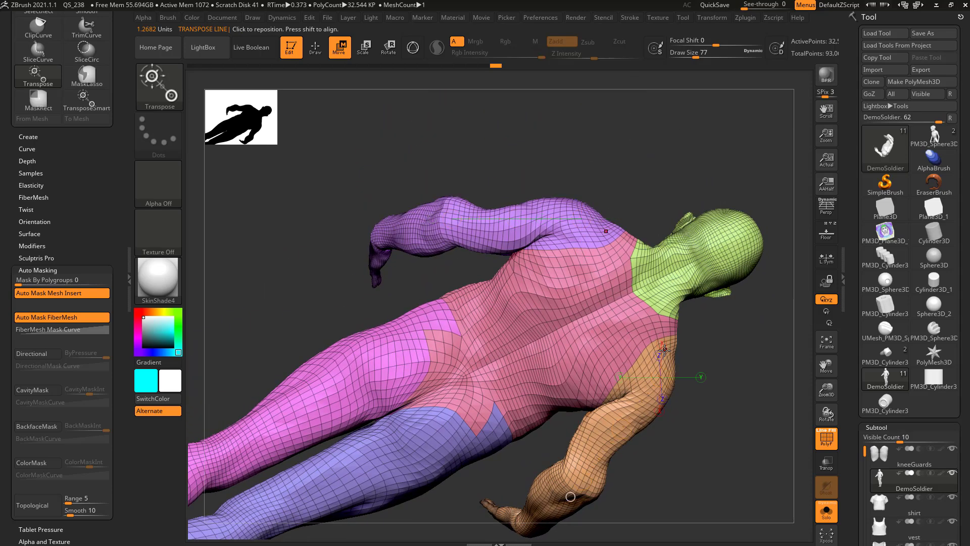
pyautogui.moveTo(725, 350)
pyautogui.mouseDown()
pyautogui.moveTo(715, 338)
pyautogui.moveTo(752, 360)
pyautogui.moveTo(762, 228)
pyautogui.moveTo(780, 256)
pyautogui.moveTo(623, 251)
pyautogui.moveTo(715, 250)
pyautogui.moveTo(694, 248)
pyautogui.mouseUp()
pyautogui.press('q')
pyautogui.press('w')
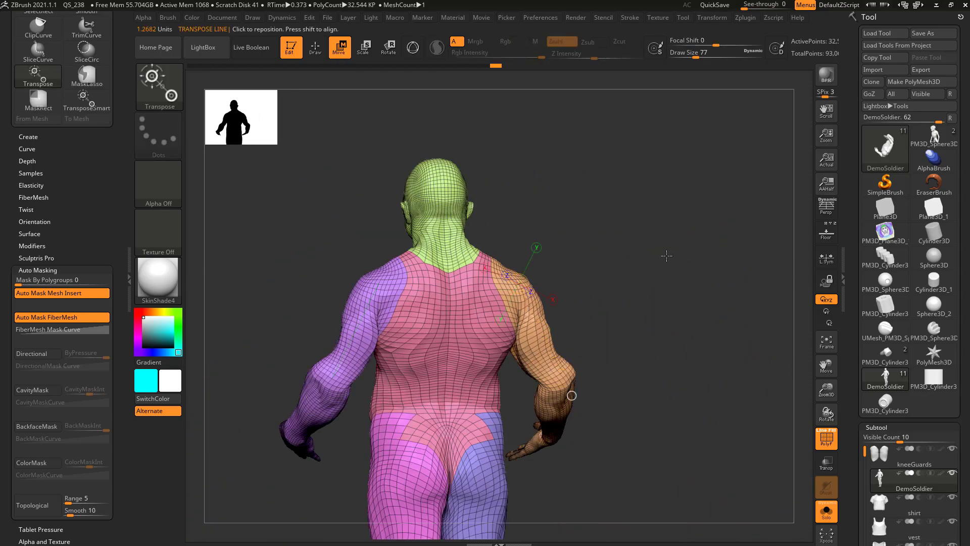
pyautogui.press('y')
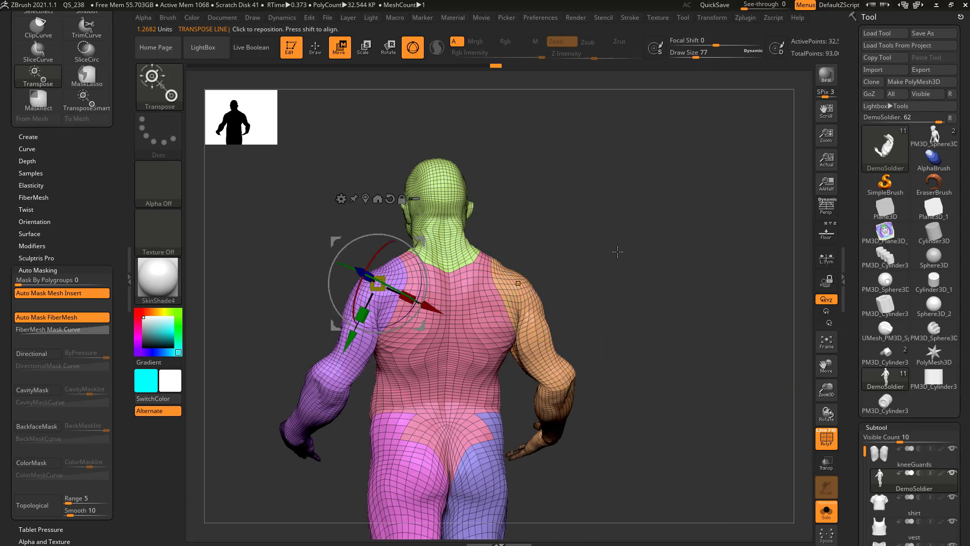
pyautogui.moveTo(617, 252); pyautogui.dragTo(697, 236)
pyautogui.keyDown('alt'); pyautogui.moveTo(589, 244); pyautogui.dragTo(711, 264); pyautogui.keyUp('alt')
# Step: Compare orbiting the soldier with rotation limited to the Y axis against free XYZ rotation
pyautogui.click(827, 312)
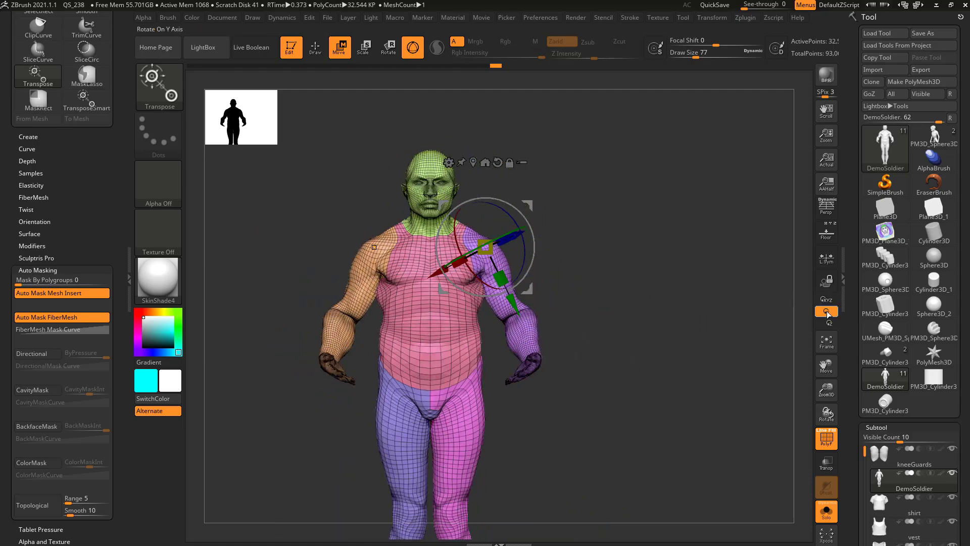
pyautogui.moveTo(739, 307); pyautogui.dragTo(711, 254)
pyautogui.moveTo(722, 293); pyautogui.dragTo(692, 308)
pyautogui.click(829, 300)
pyautogui.moveTo(753, 316); pyautogui.dragTo(660, 251)
pyautogui.moveTo(652, 288); pyautogui.dragTo(596, 263)
# Step: Reset the gizmo's orientation to the world axes and snap the view to the soldier's front
pyautogui.click(484, 181)
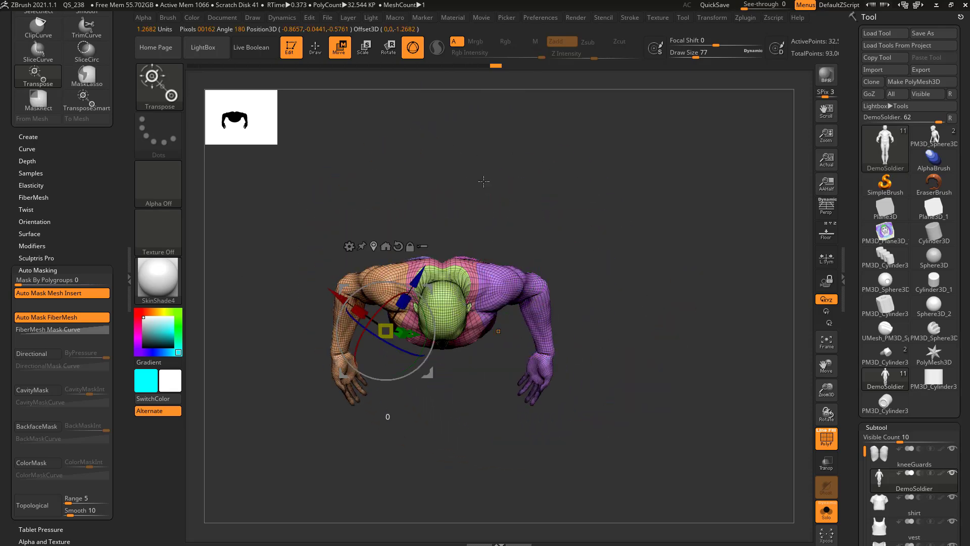
pyautogui.click(398, 247)
pyautogui.keyDown('shift'); pyautogui.moveTo(653, 352); pyautogui.dragTo(632, 252); pyautogui.keyUp('shift')
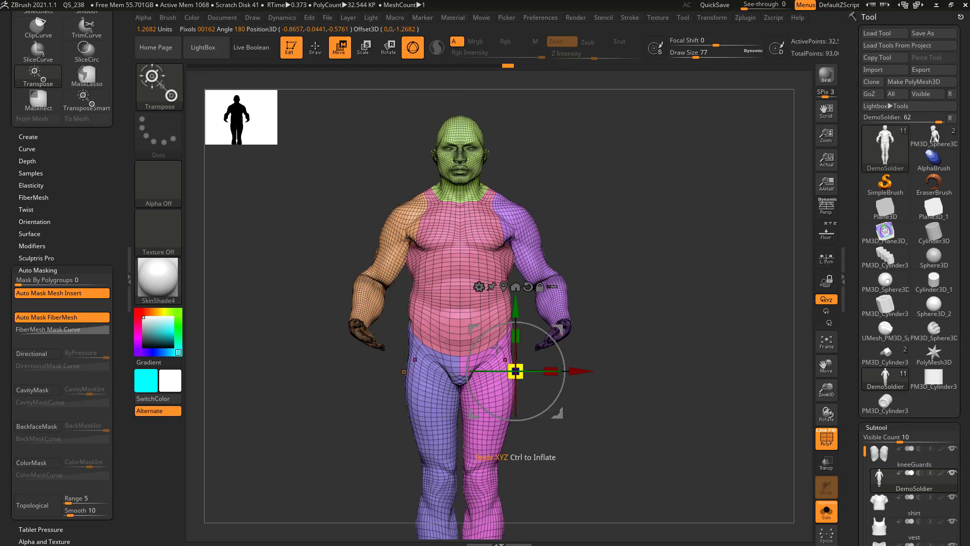
# Step: Turn off Solo to show all the soldier's subtools and select the wristBands subtool
pyautogui.click(826, 513)
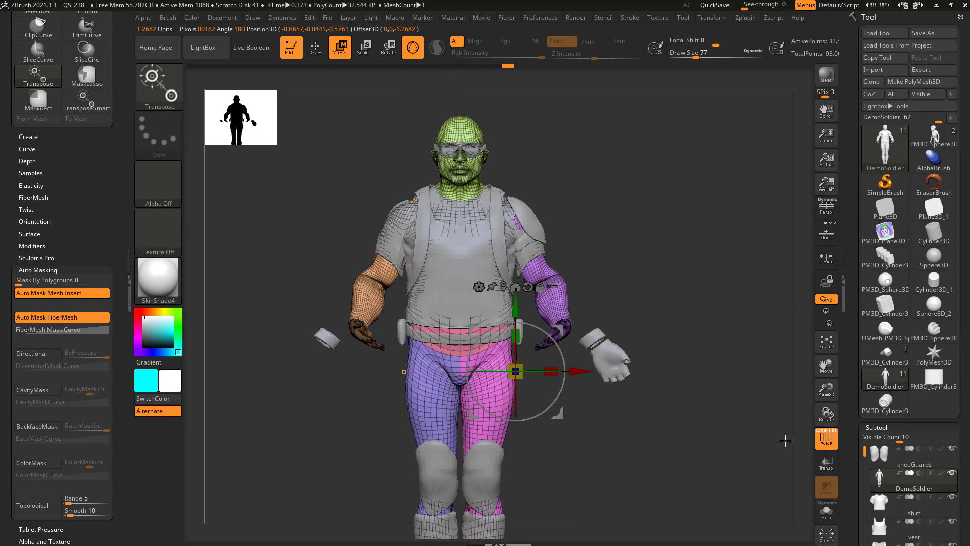
pyautogui.keyDown('alt'); pyautogui.click(599, 333); pyautogui.keyUp('alt')
pyautogui.keyDown('alt'); pyautogui.moveTo(657, 333); pyautogui.dragTo(617, 302); pyautogui.keyUp('alt')
pyautogui.keyDown('alt'); pyautogui.moveTo(707, 295); pyautogui.dragTo(709, 323); pyautogui.keyUp('alt')
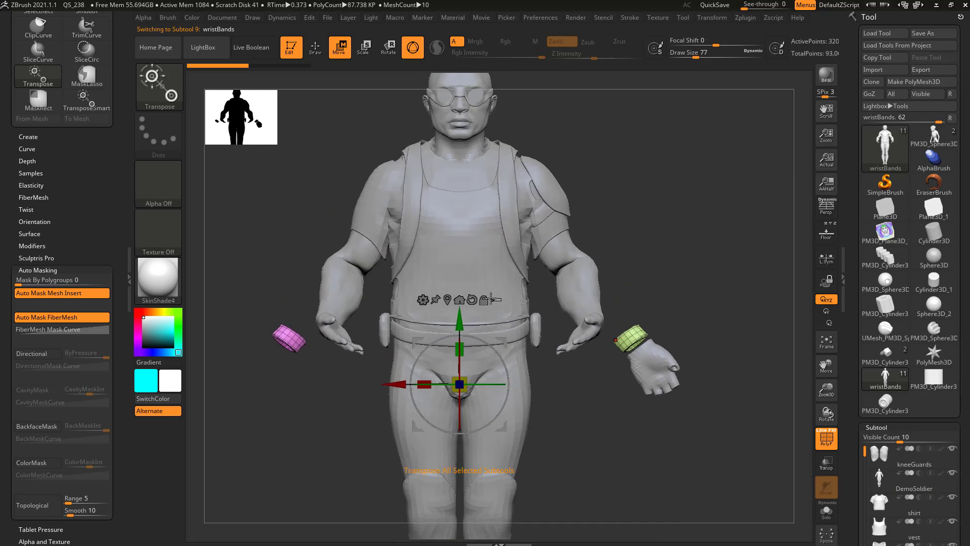
# Step: Centre the gizmo on the wristbands and move it onto a single band beside the soldier's hand
pyautogui.click(448, 299)
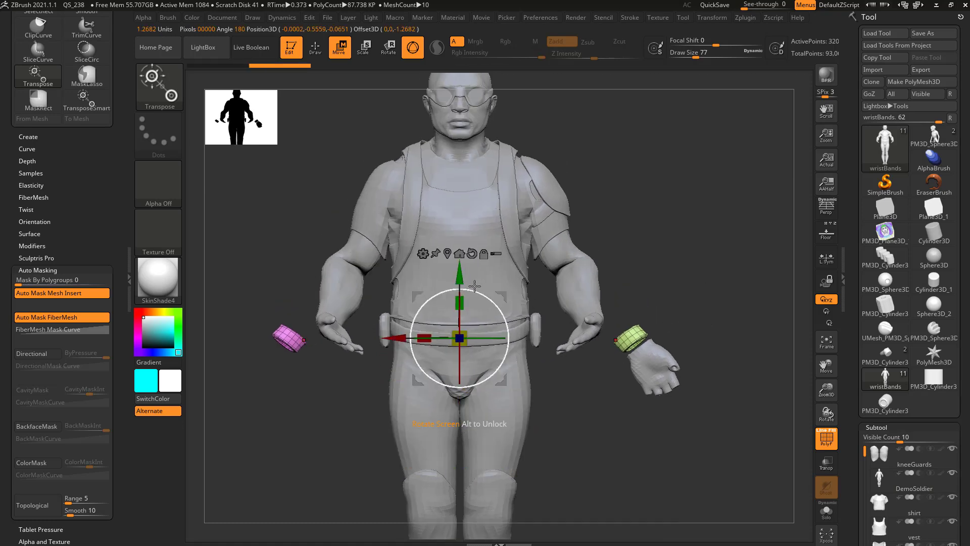
pyautogui.click(446, 254)
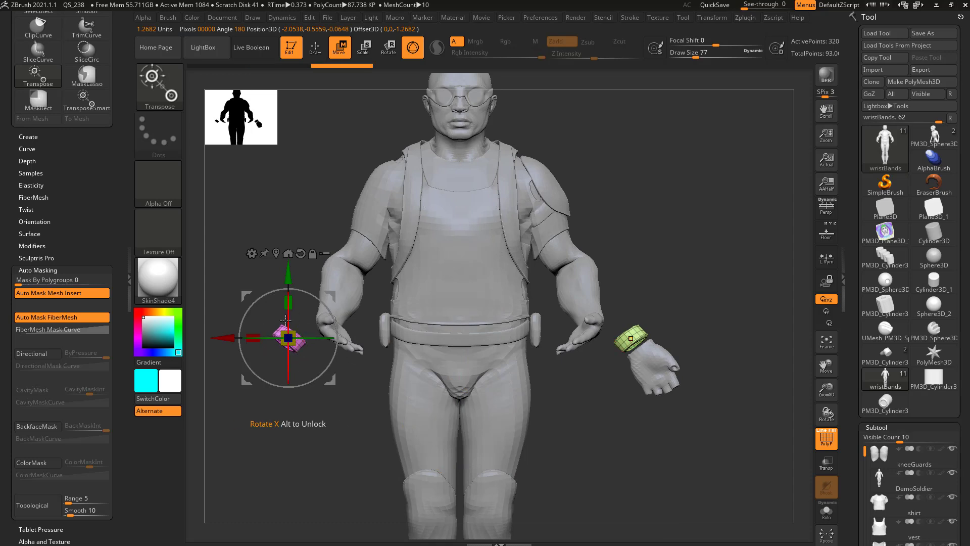
# Step: Move the gizmo back and forth between the two wristbands, isolating them with Solo
pyautogui.click(632, 337)
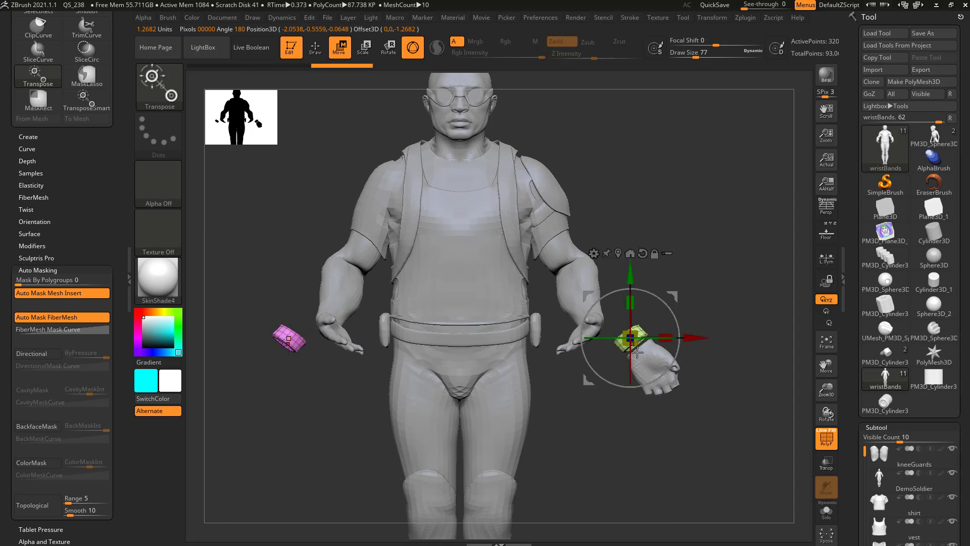
pyautogui.click(276, 343)
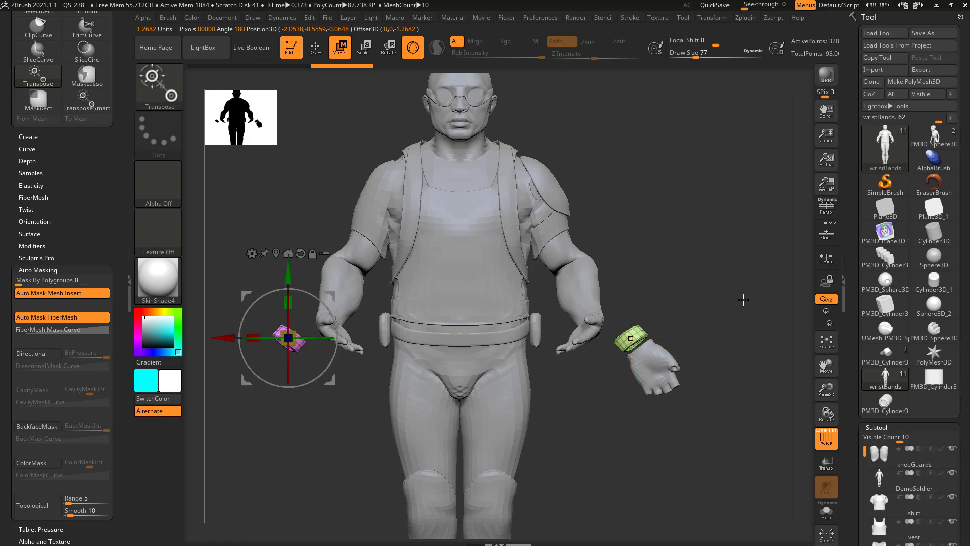
pyautogui.moveTo(743, 298); pyautogui.dragTo(809, 323)
pyautogui.click(826, 510)
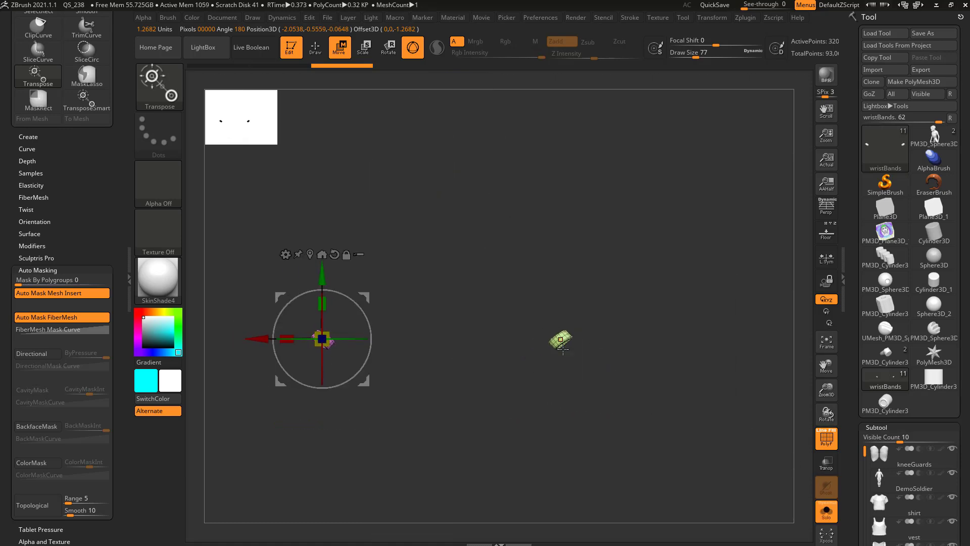
pyautogui.click(561, 340)
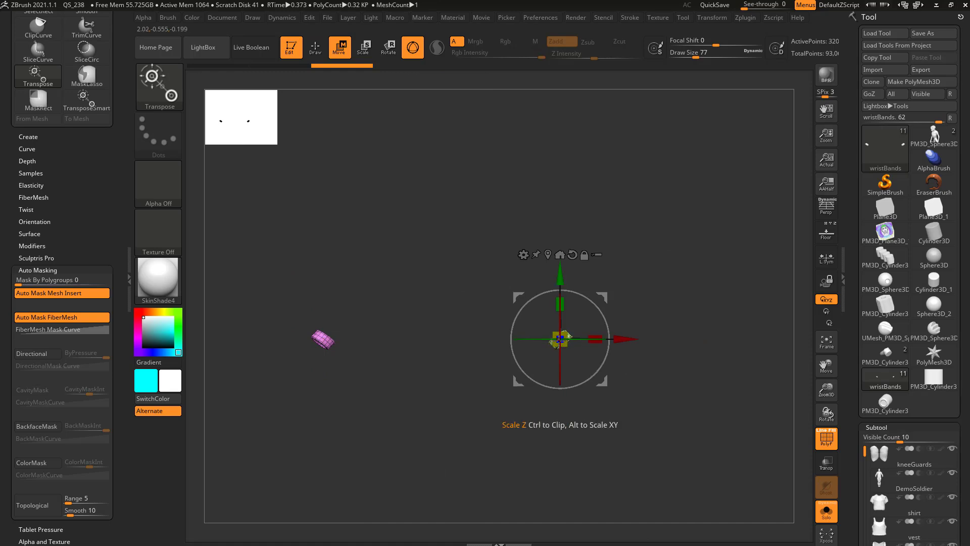
# Step: Centre the gizmo midway between both wristbands and try rotating the pair about that point
pyautogui.click(710, 19)
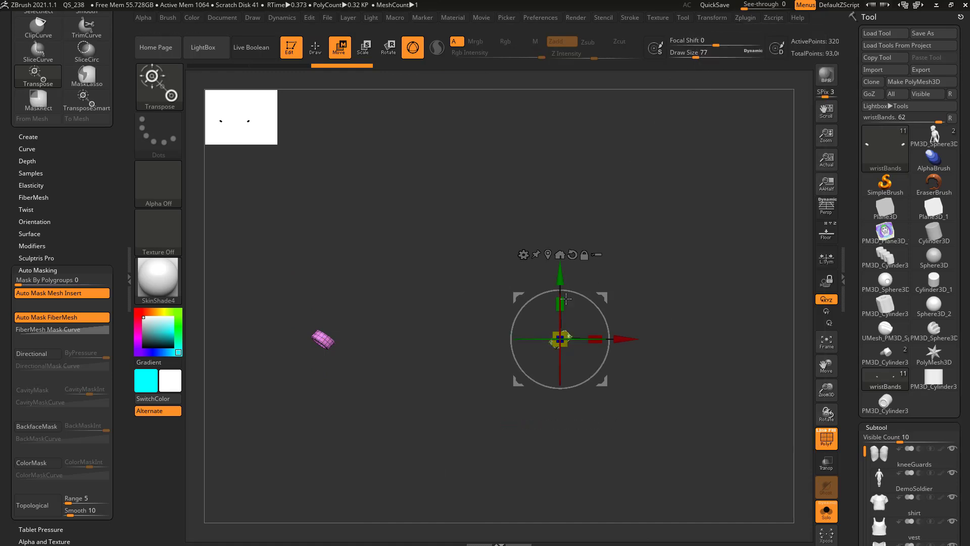
pyautogui.click(548, 254)
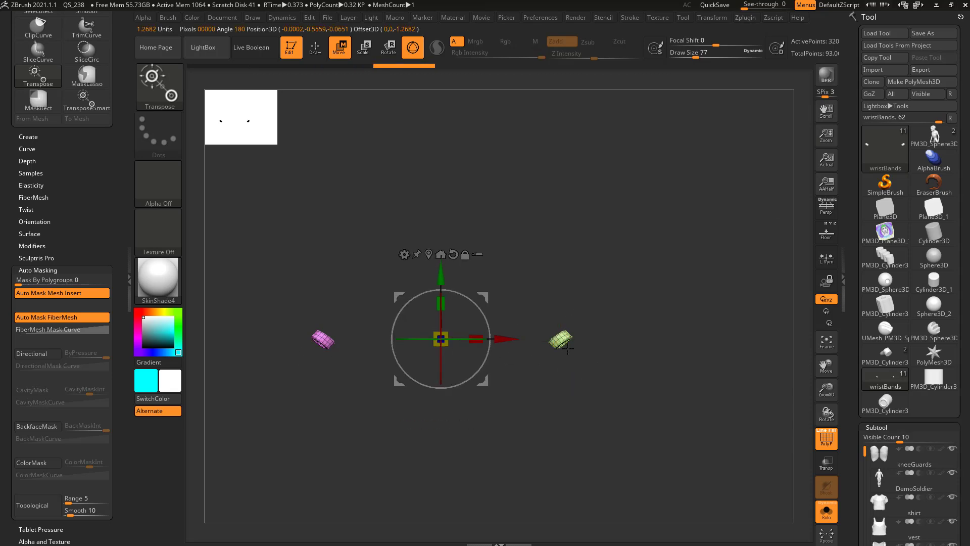
pyautogui.moveTo(657, 294); pyautogui.dragTo(622, 303)
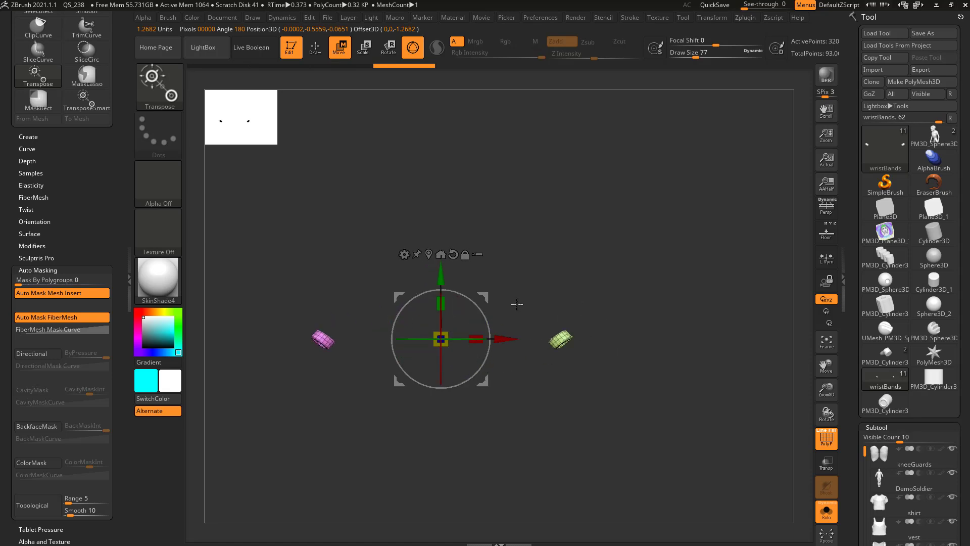
pyautogui.moveTo(480, 306); pyautogui.dragTo(474, 287)
pyautogui.hotkey('ctrl', 'z')
pyautogui.hotkey('ctrl', 'z')
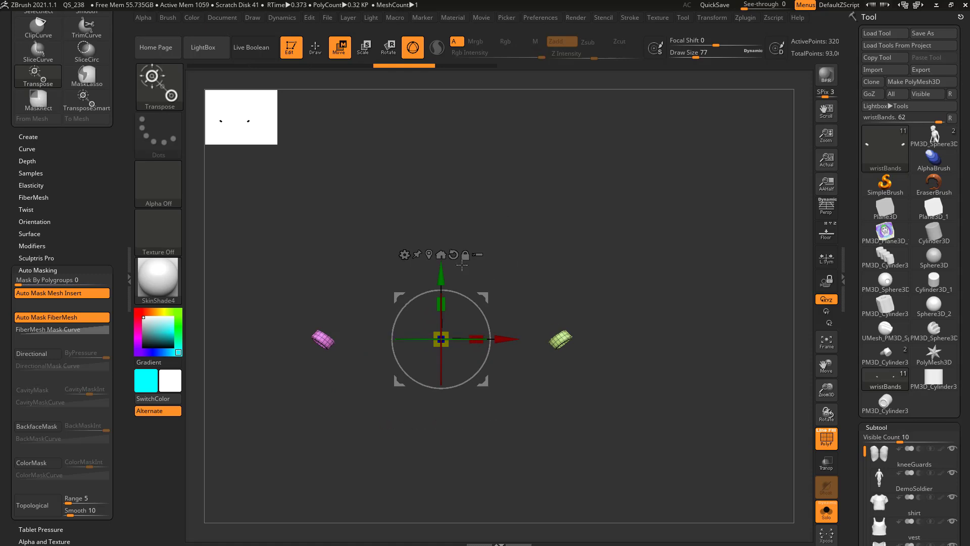
# Step: Place the gizmo on a single wristband and try a screen rotation with symmetry, undoing the change
pyautogui.click(431, 252)
pyautogui.click(556, 336)
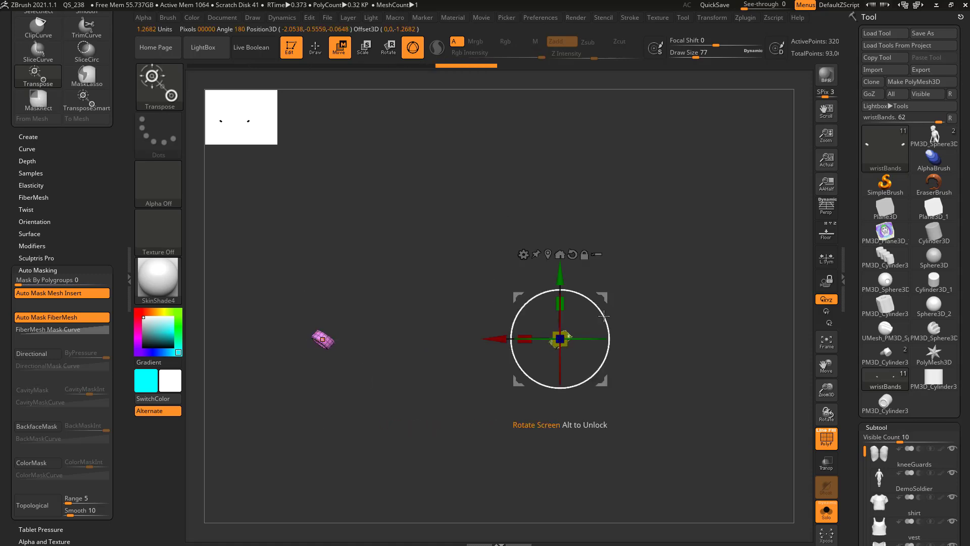
pyautogui.moveTo(597, 309); pyautogui.dragTo(601, 376)
pyautogui.hotkey('ctrl', 'z')
pyautogui.hotkey('ctrl', 'z')
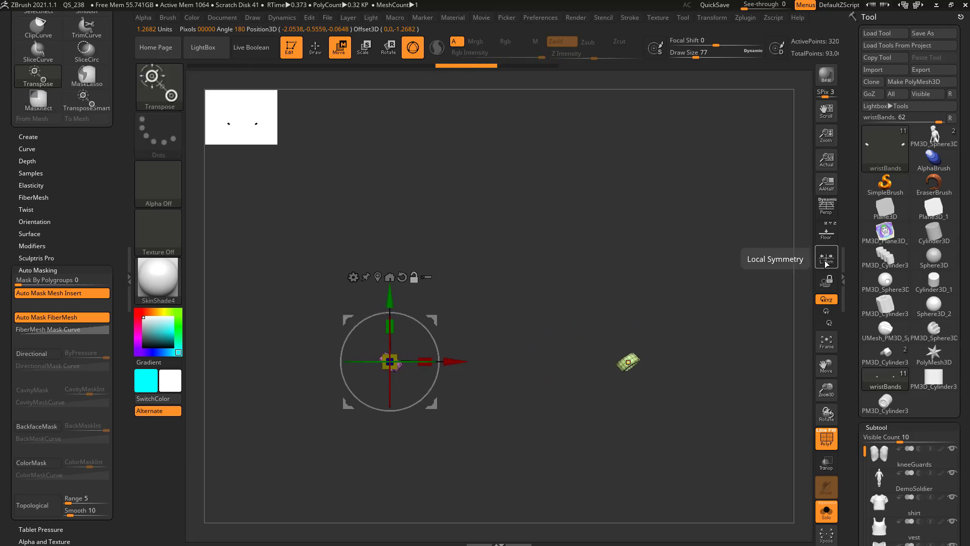
# Step: Turn off Solo to show the whole soldier and try scaling the wristbands with the gizmo in Scale mode
pyautogui.keyDown('alt'); pyautogui.moveTo(806, 393); pyautogui.dragTo(770, 378); pyautogui.keyUp('alt')
pyautogui.click(828, 503)
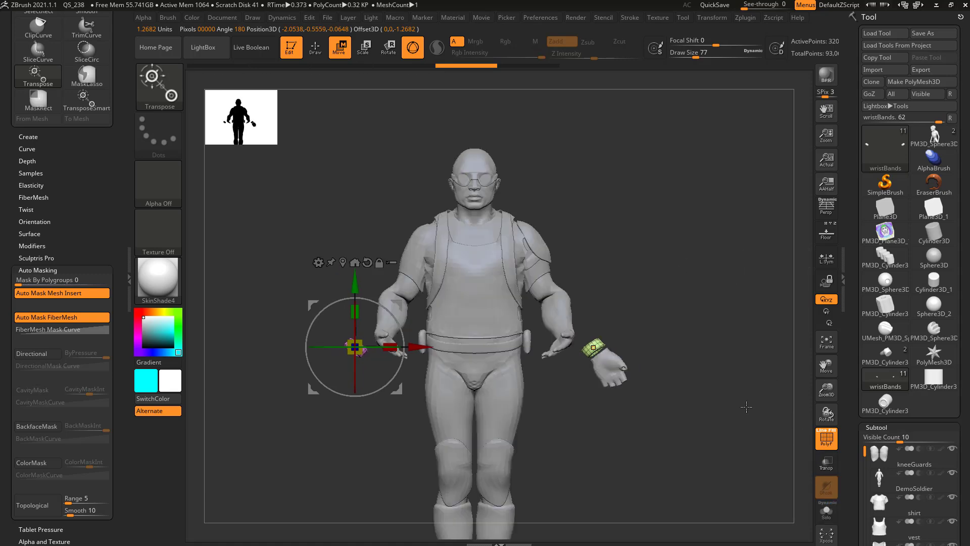
pyautogui.press('e')
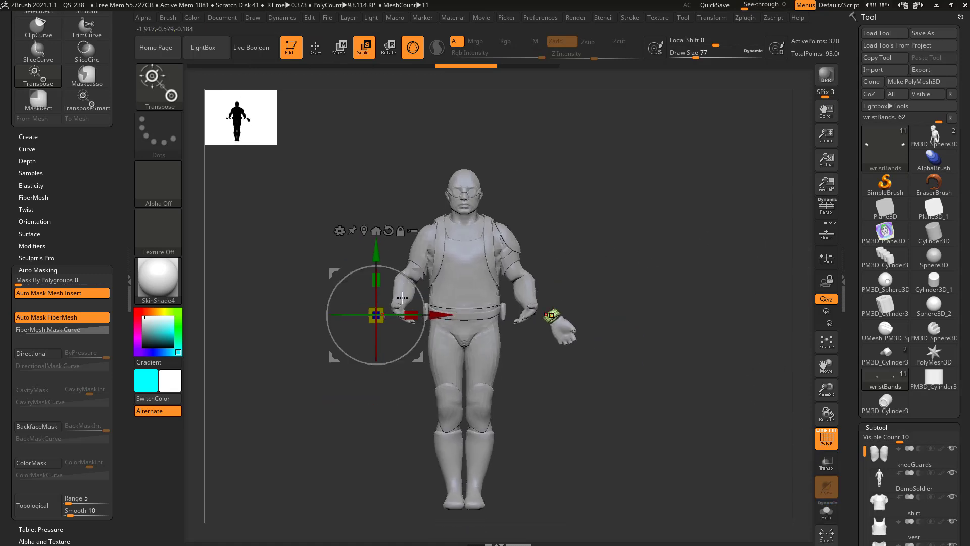
pyautogui.moveTo(379, 312); pyautogui.dragTo(678, 292)
# Step: Turn on Local Symmetry and test the gizmo on the wristband from the front and side, undoing the last change
pyautogui.click(826, 258)
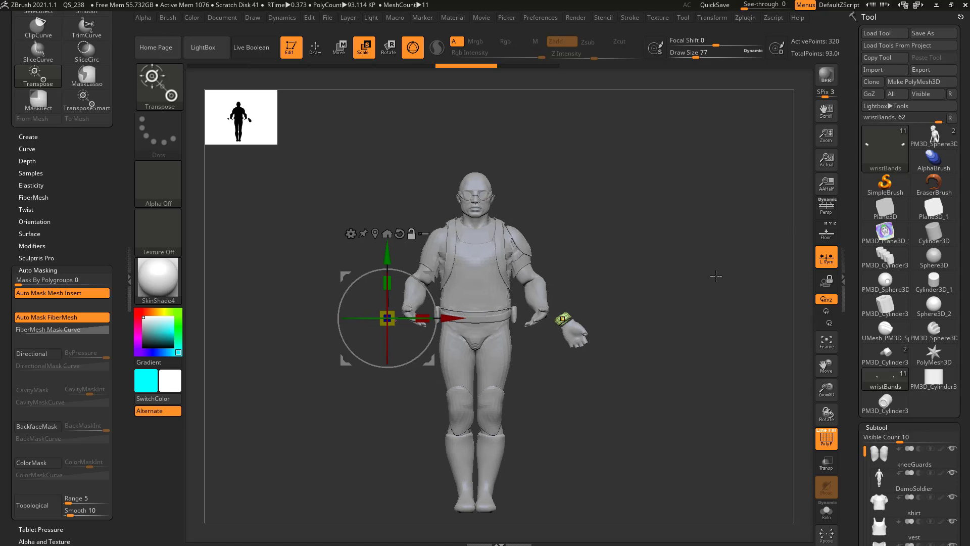
pyautogui.keyDown('alt'); pyautogui.moveTo(716, 275); pyautogui.dragTo(716, 319); pyautogui.keyUp('alt')
pyautogui.moveTo(401, 305); pyautogui.dragTo(380, 308)
pyautogui.keyDown('shift'); pyautogui.moveTo(622, 239); pyautogui.dragTo(712, 240); pyautogui.keyUp('shift')
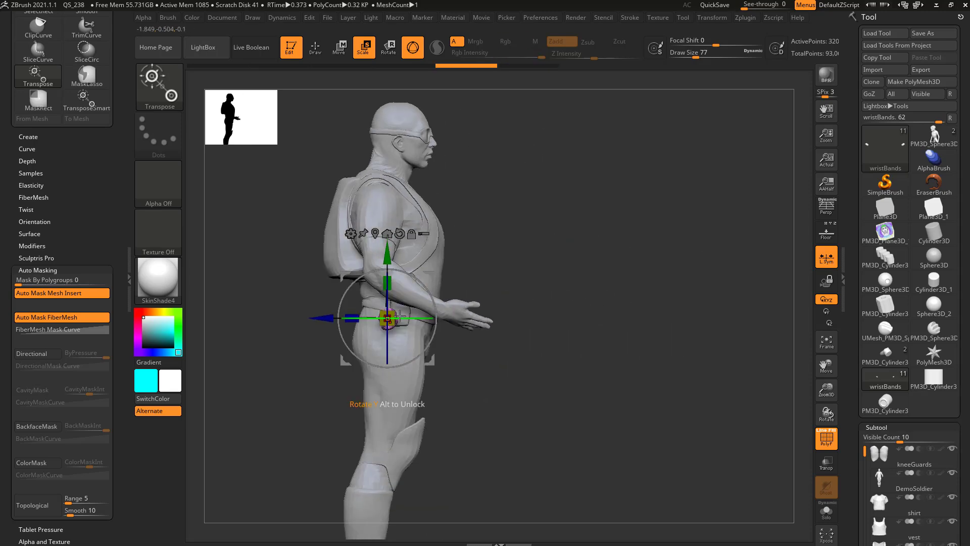
pyautogui.moveTo(477, 261); pyautogui.dragTo(537, 232)
pyautogui.hotkey('ctrl', 'z')
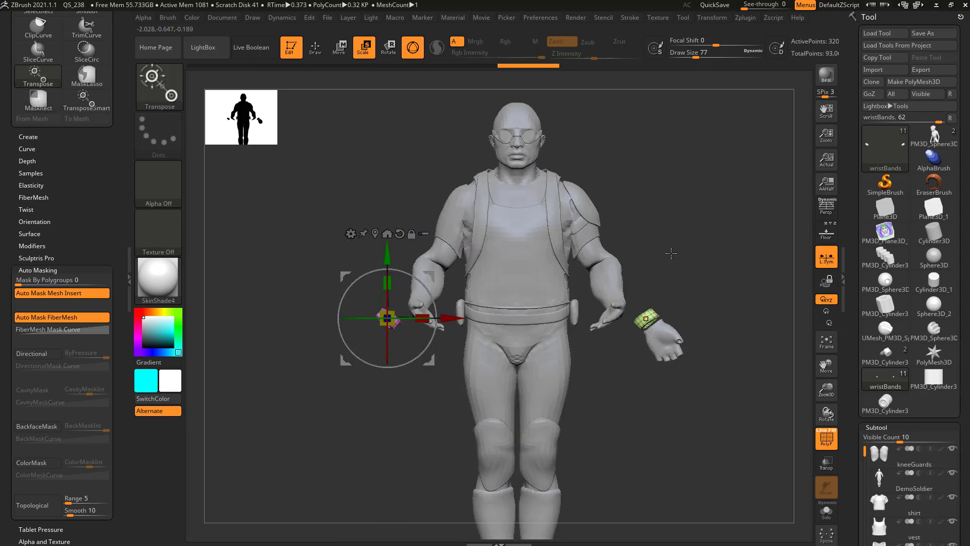